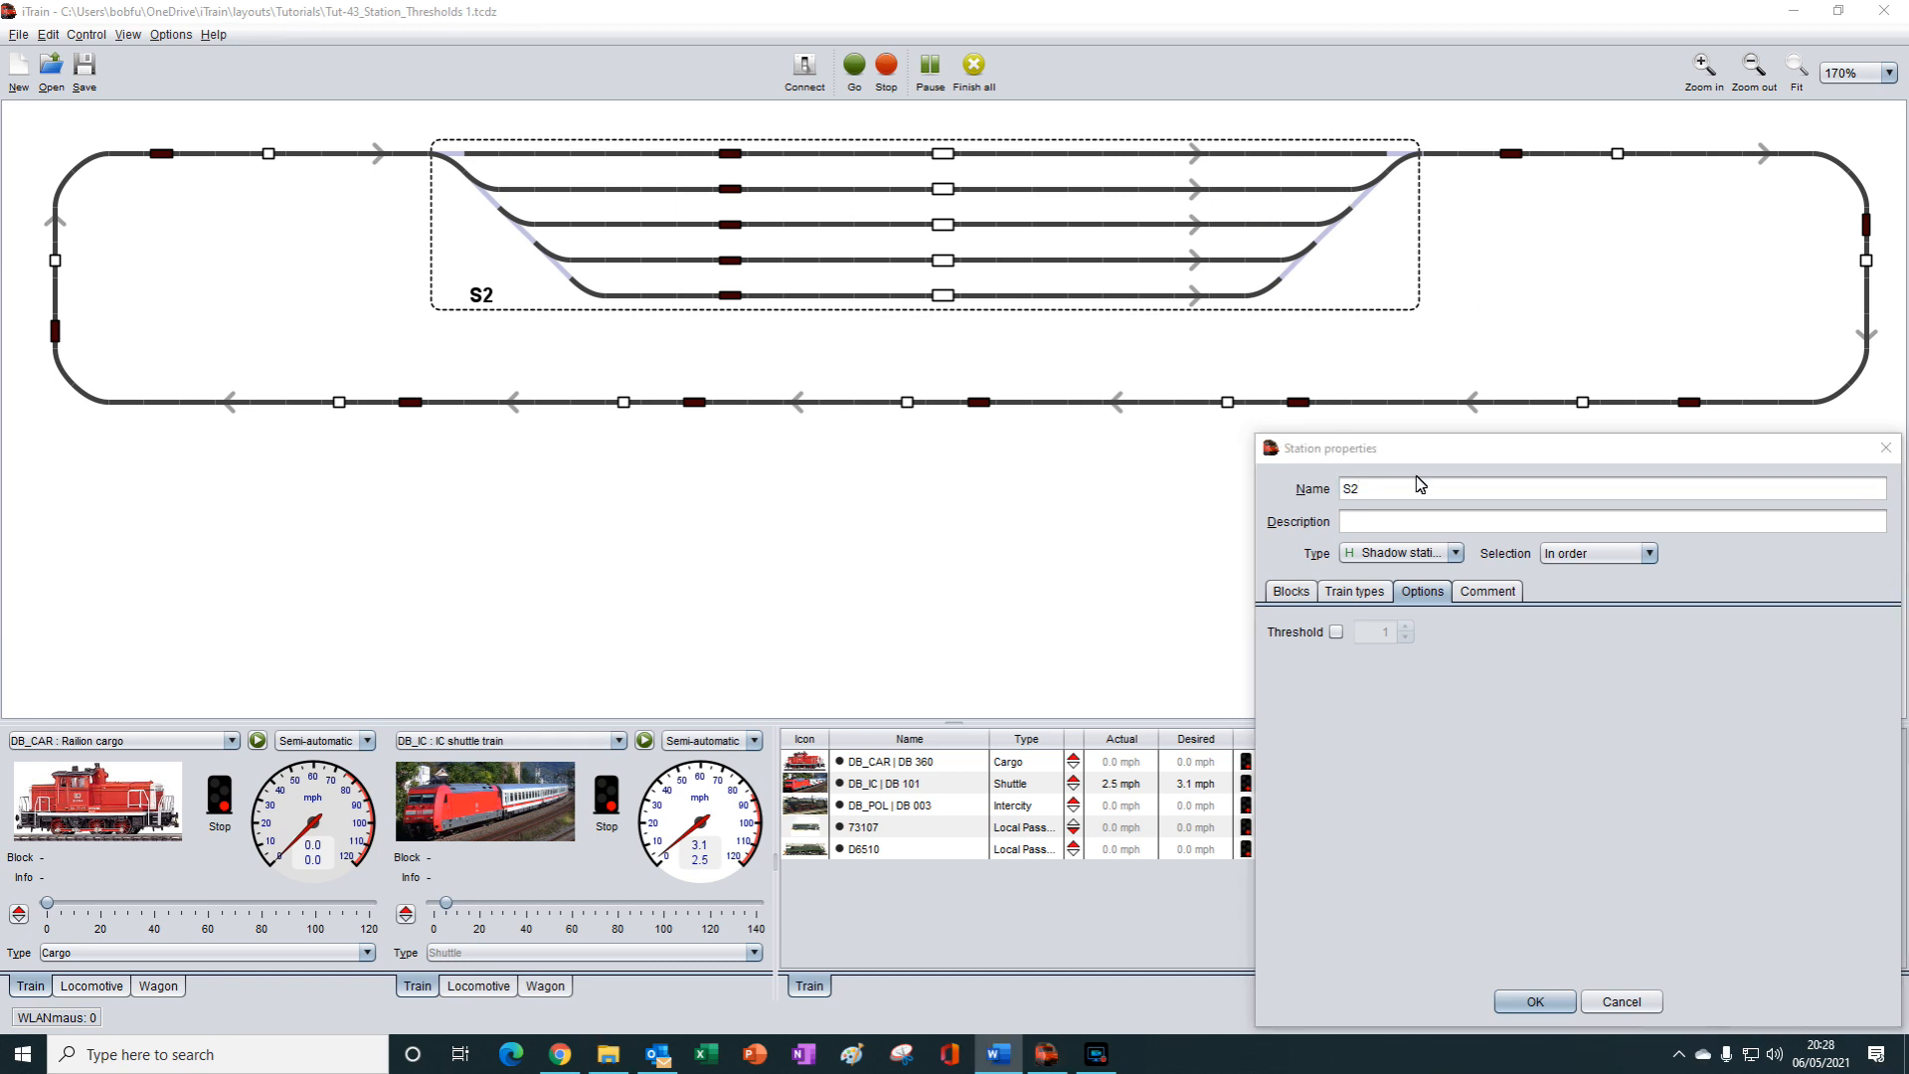
# Step: Enable the threshold option for station S2 as a demonstration, view its block list, and leave the properties without saving
pyautogui.click(1337, 632)
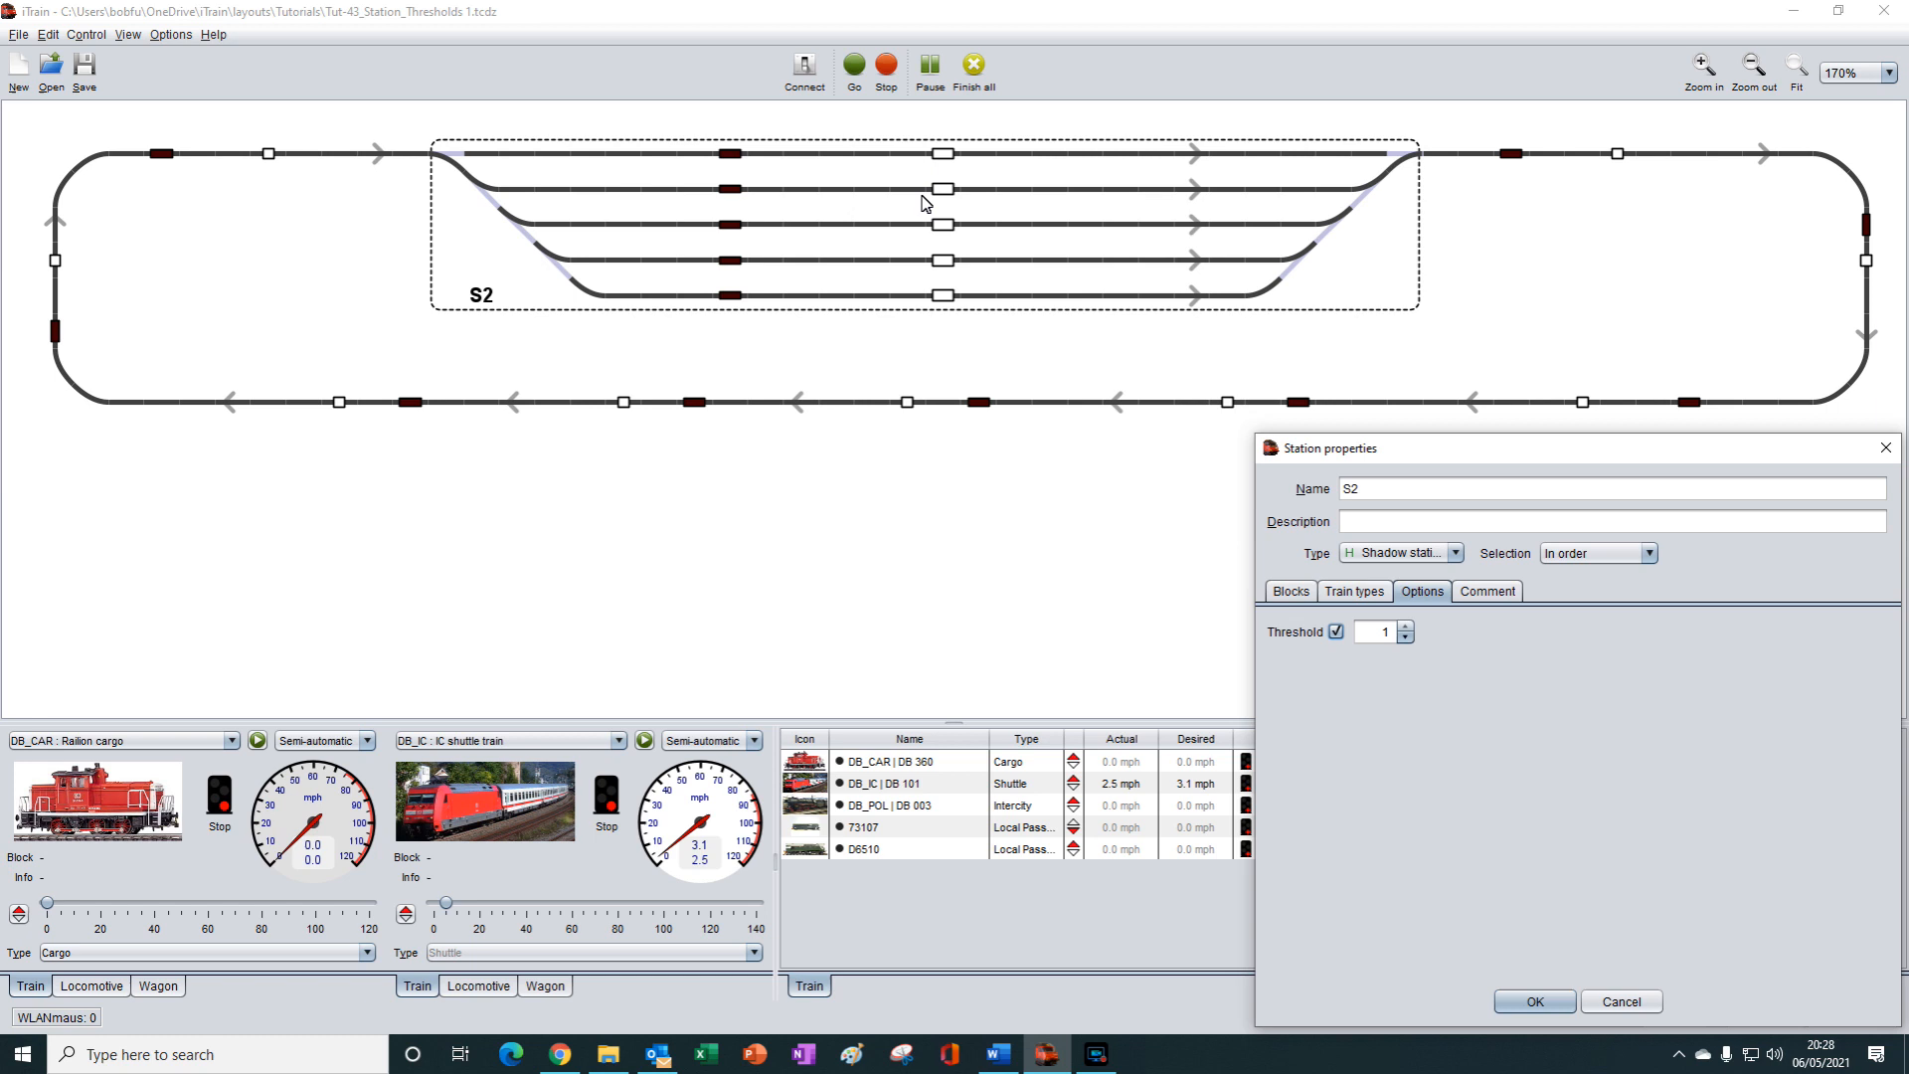
pyautogui.click(1298, 588)
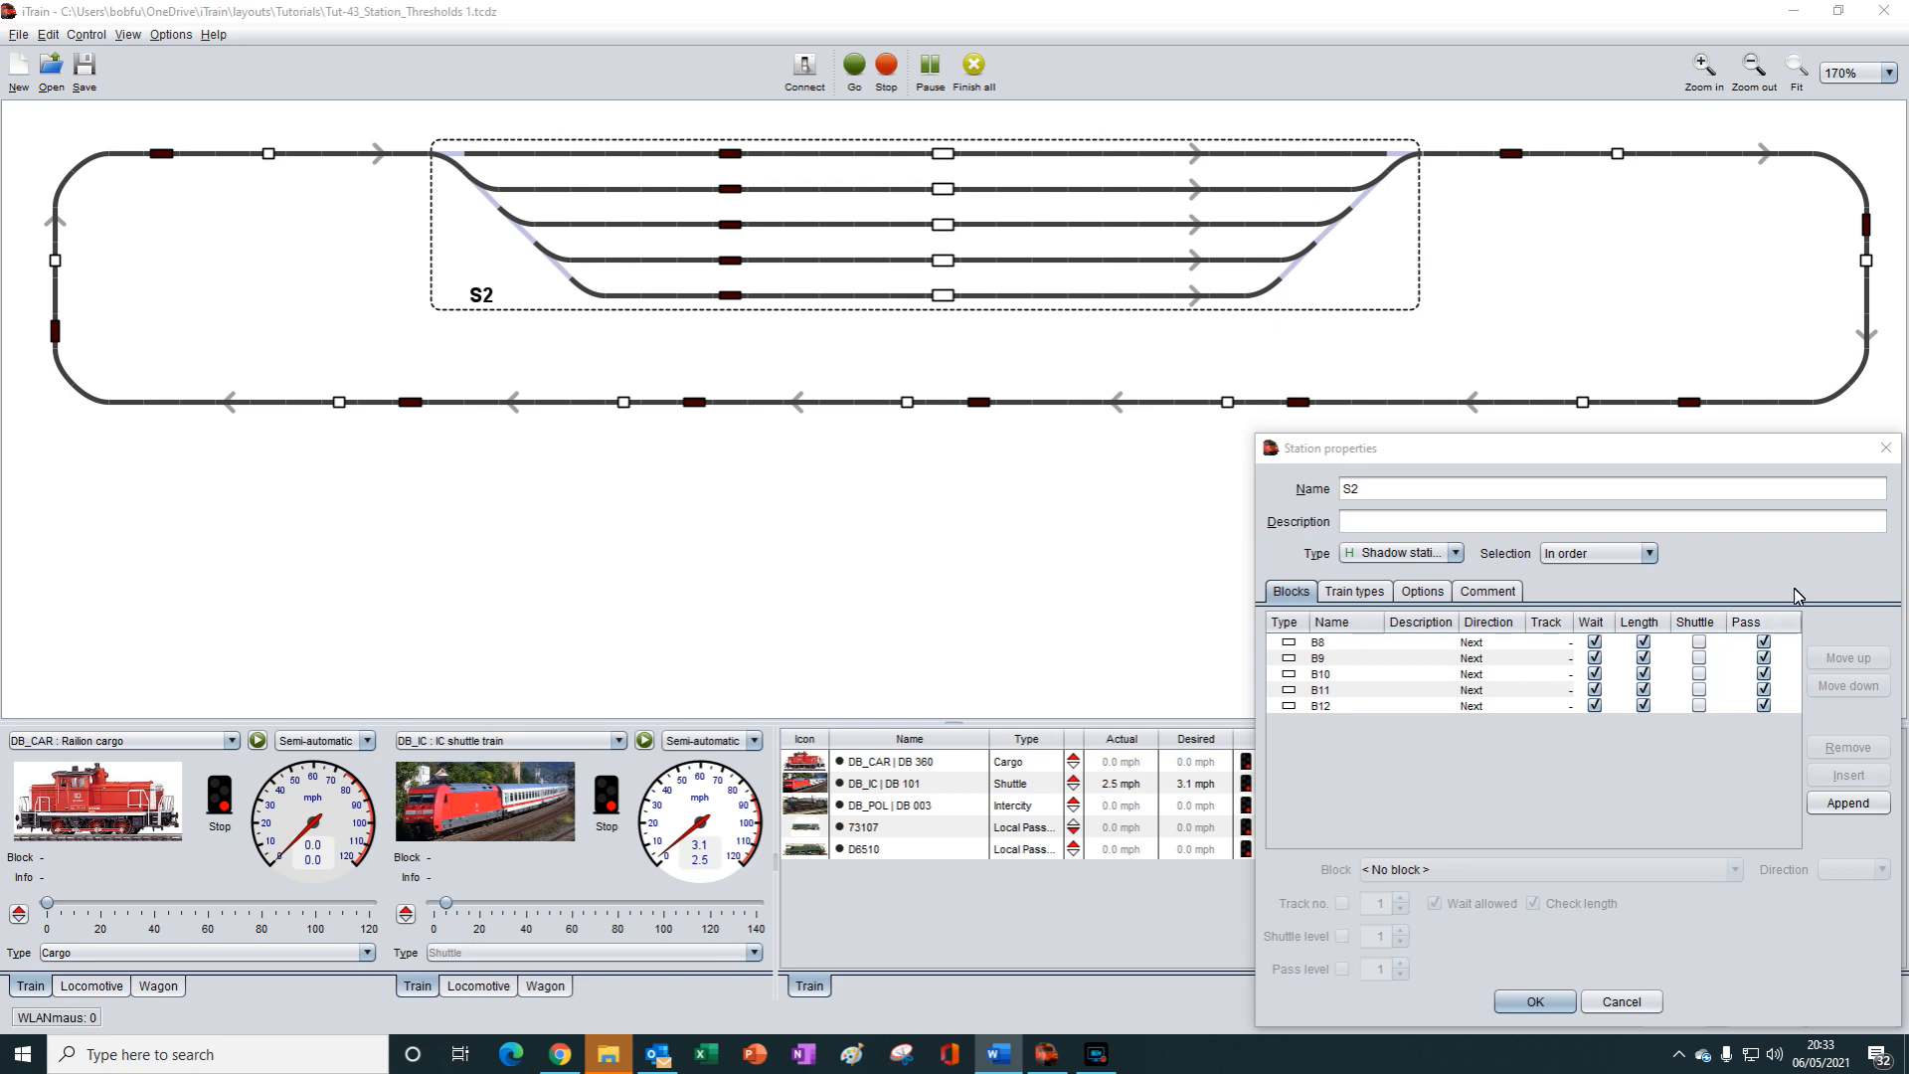
pyautogui.click(1884, 452)
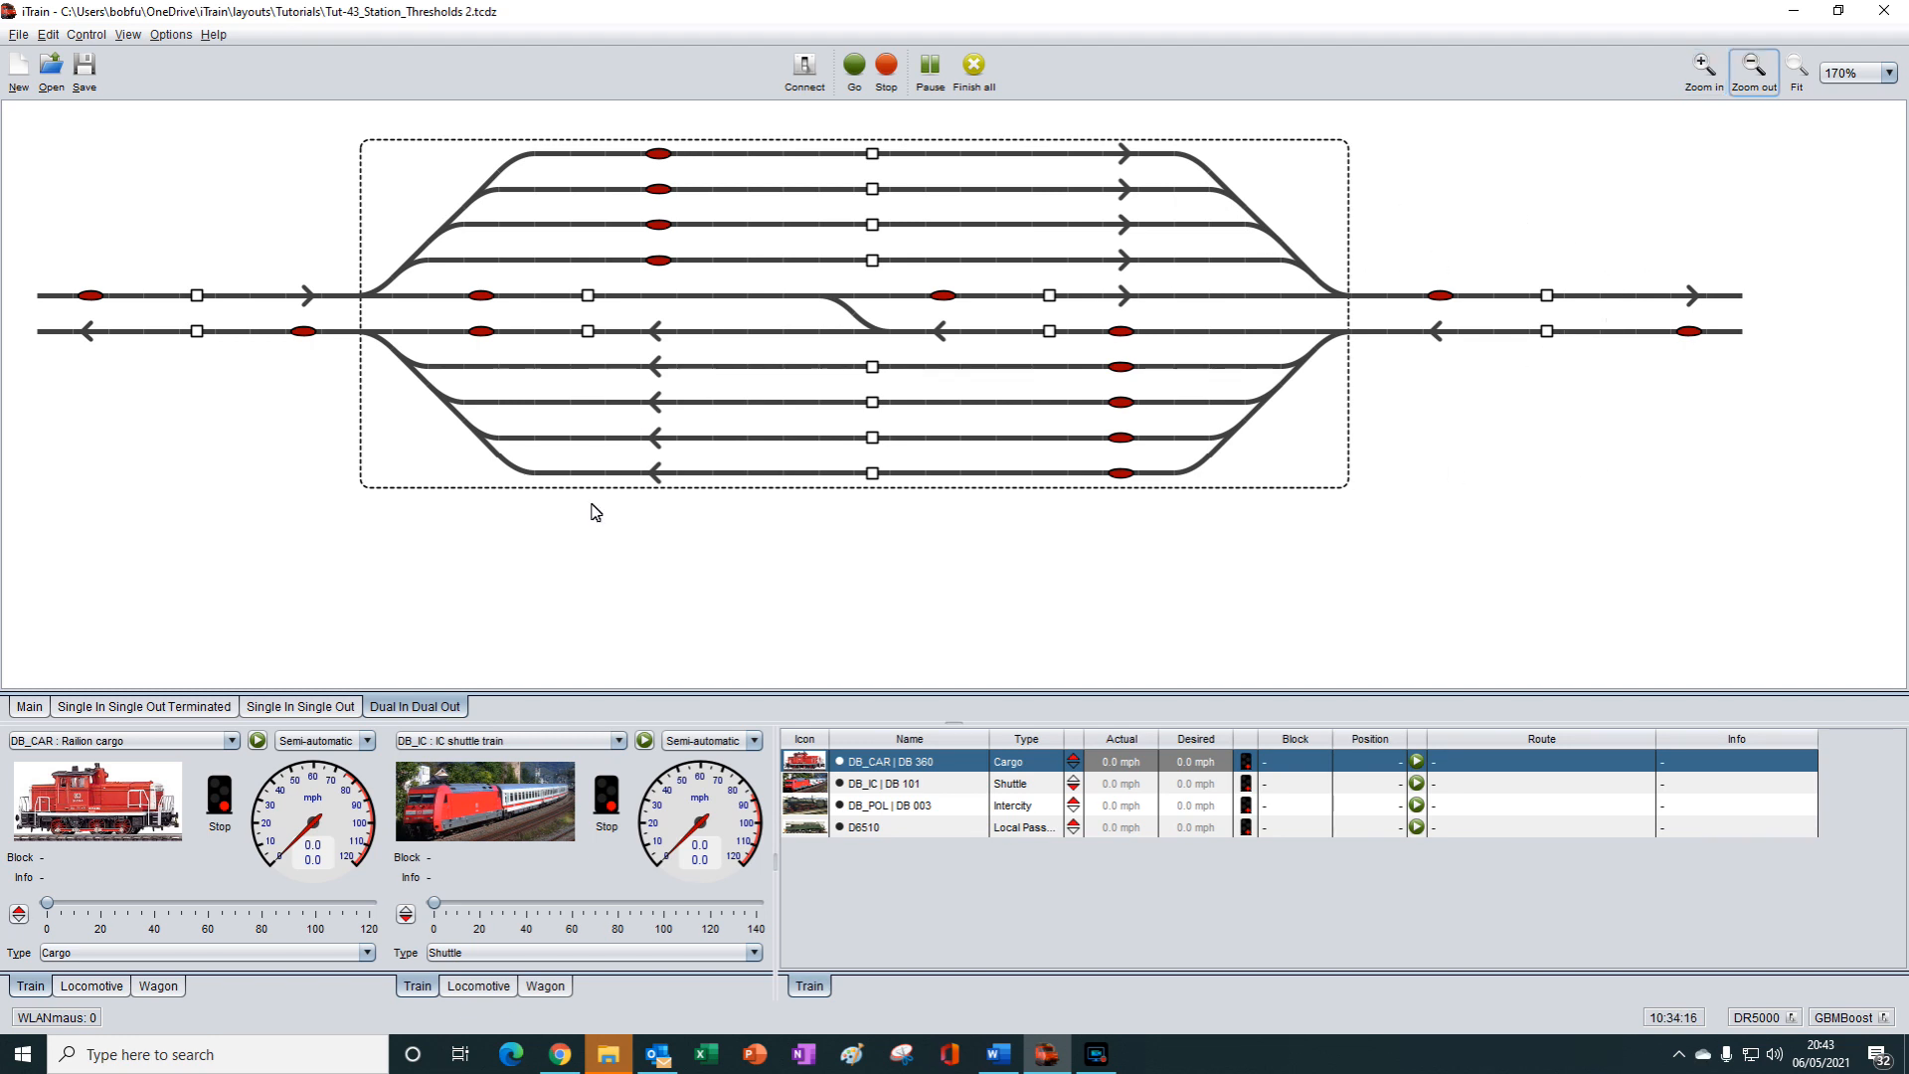
pyautogui.click(29, 707)
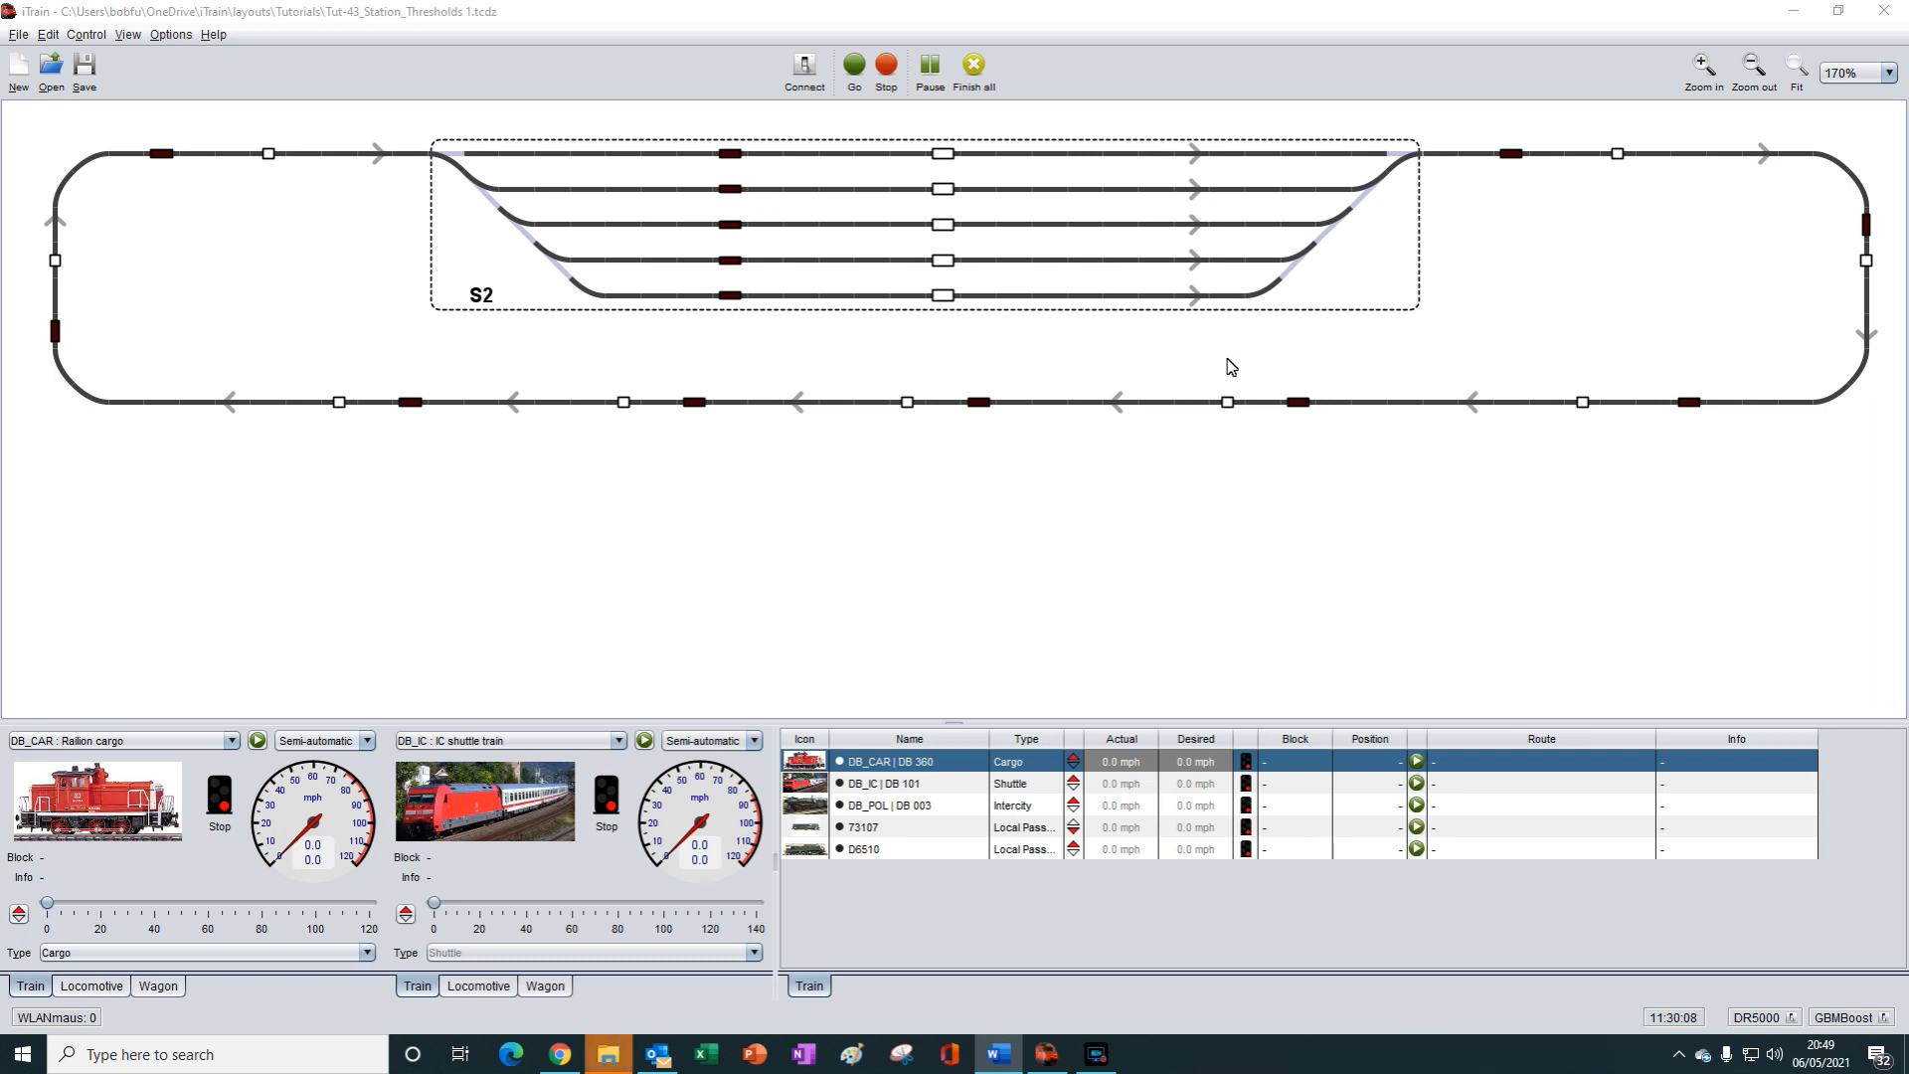
# Step: Review the blocks, train types and threshold option in the properties of station S2
pyautogui.rightClick(1390, 244)
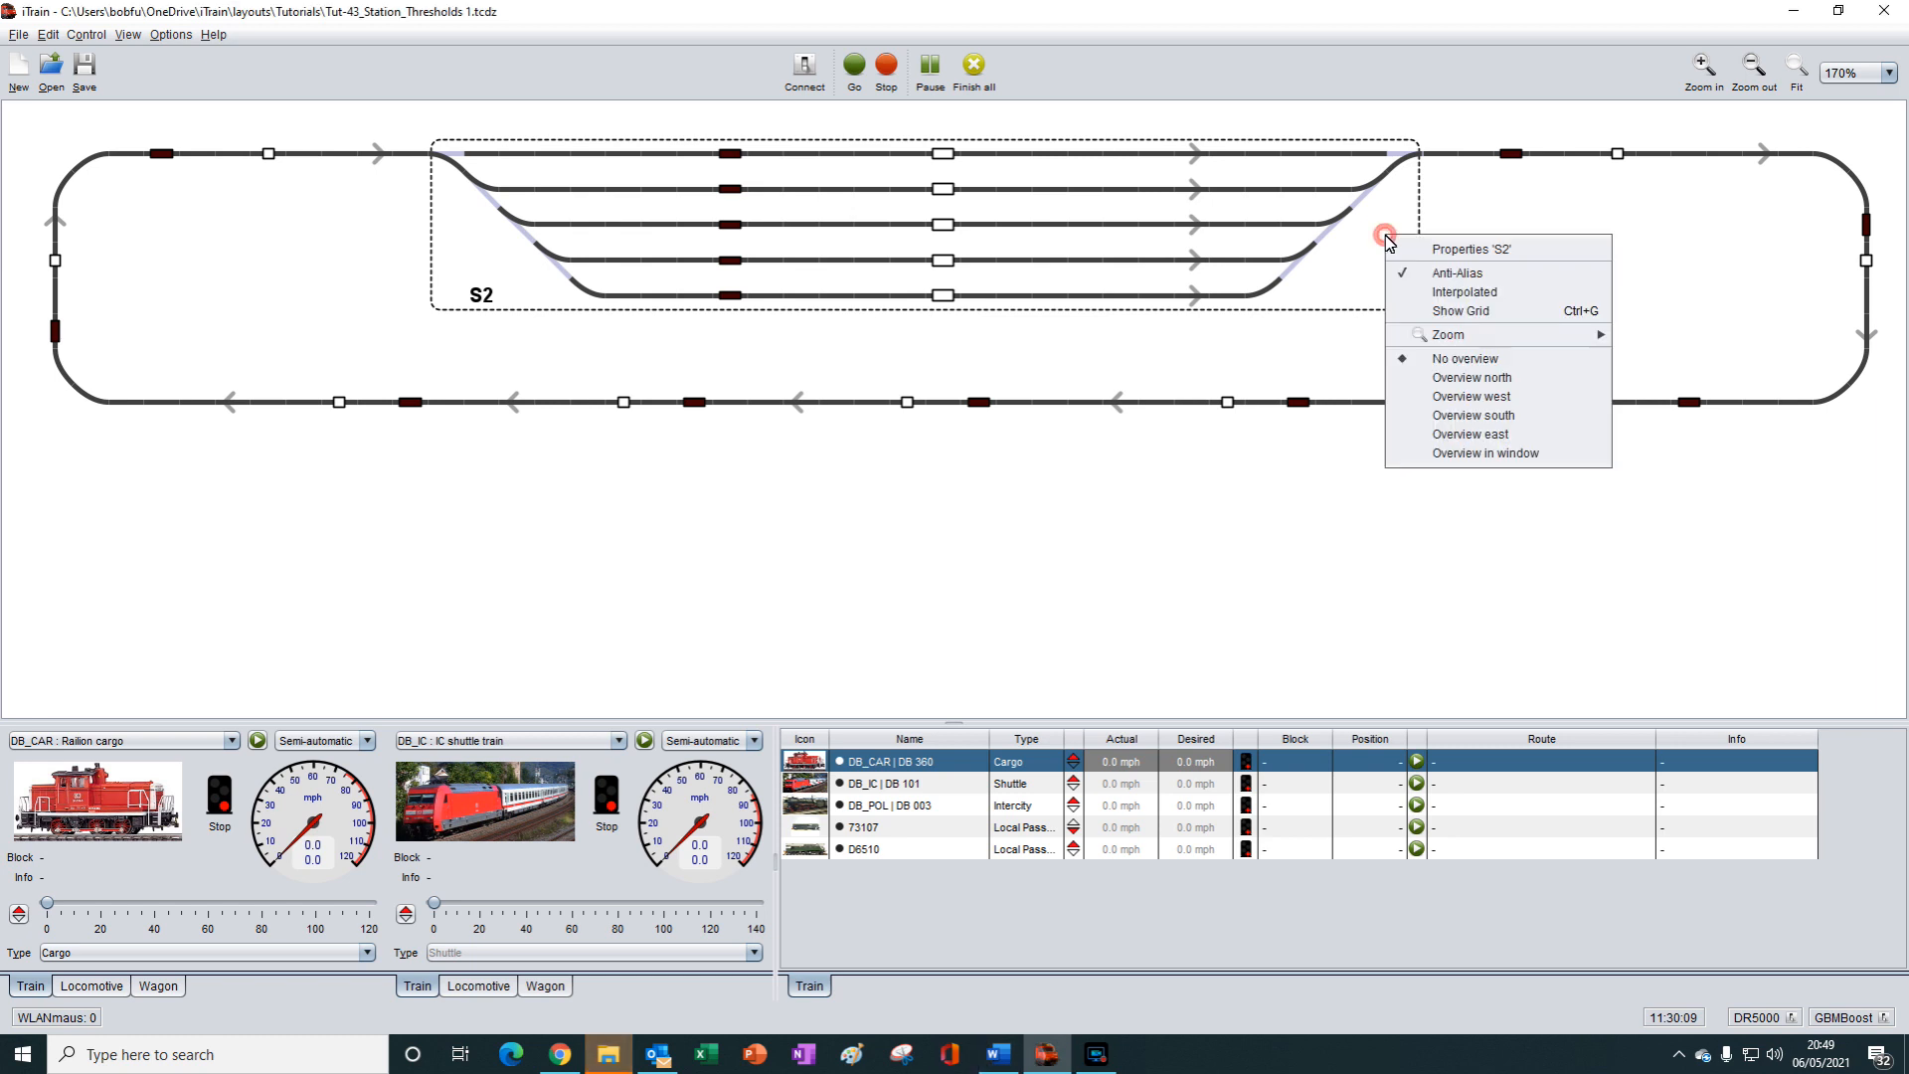
pyautogui.click(1442, 251)
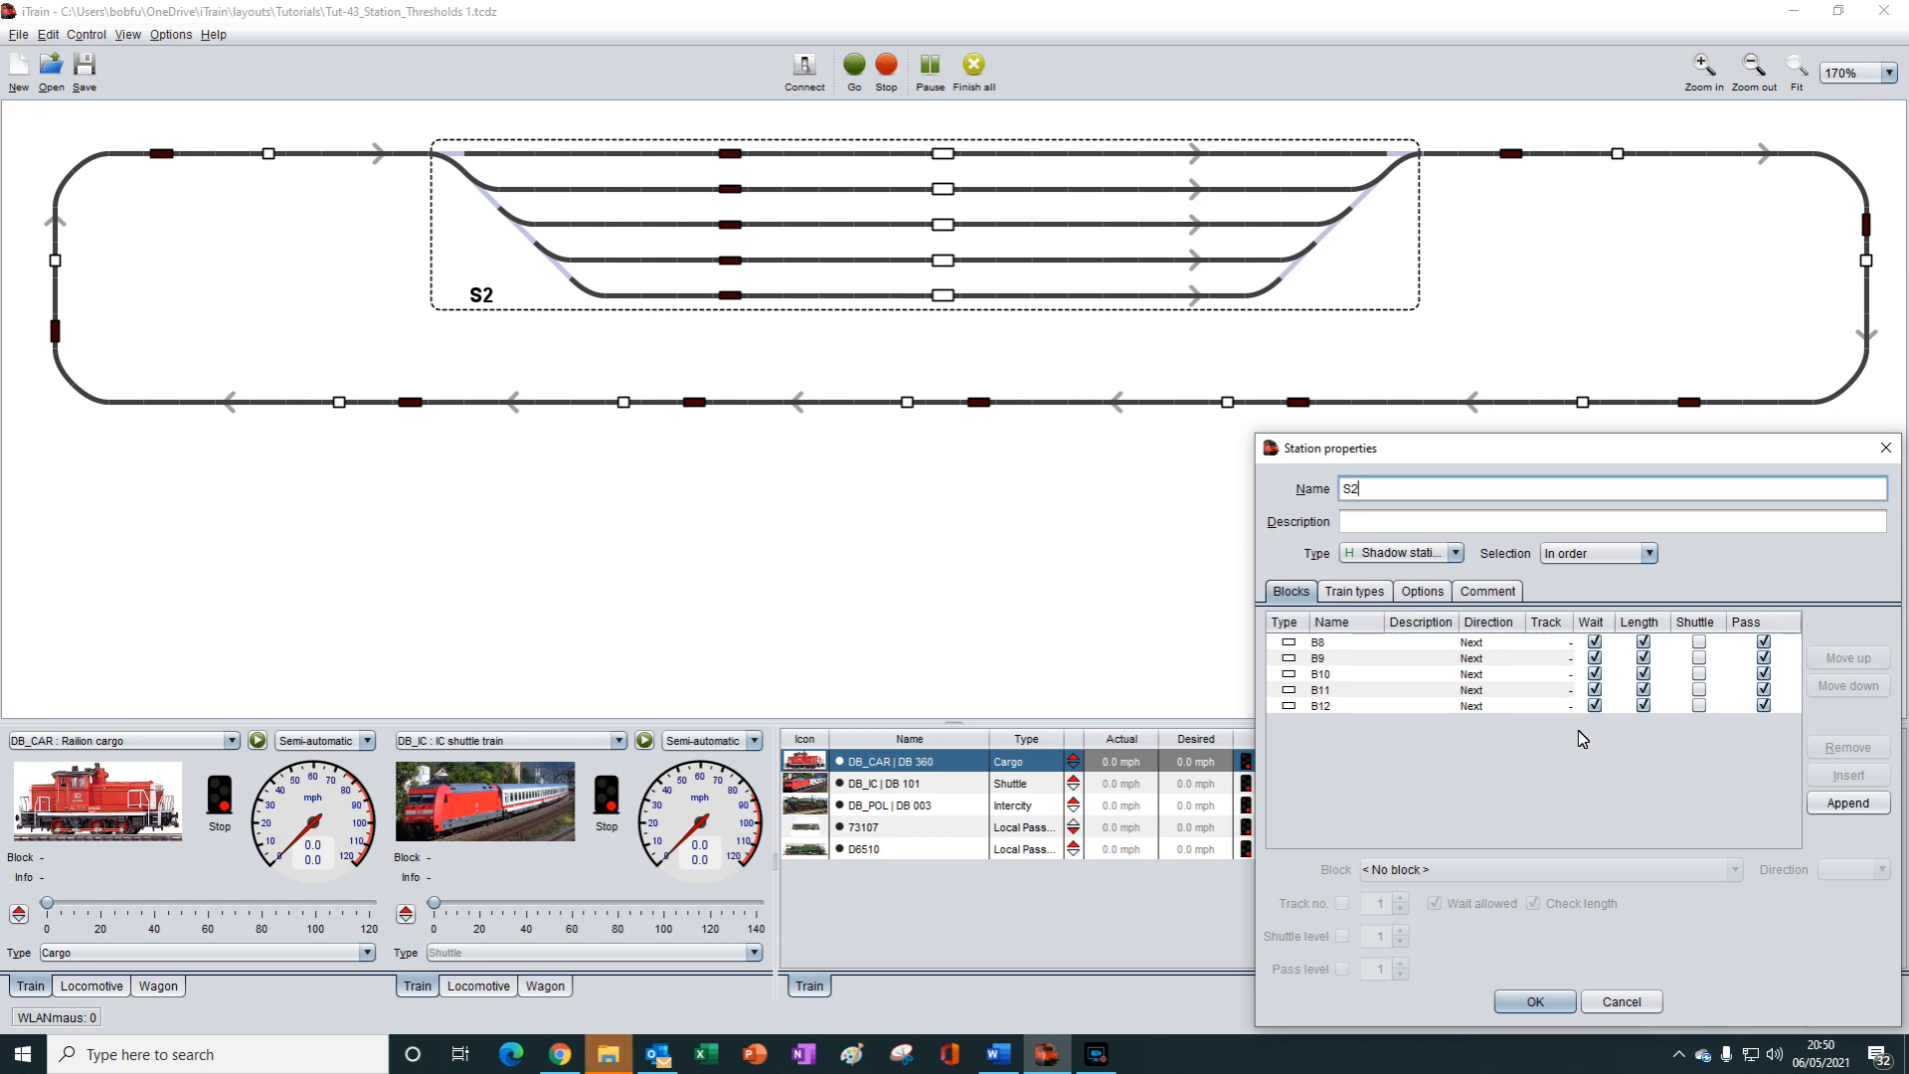
pyautogui.click(1354, 590)
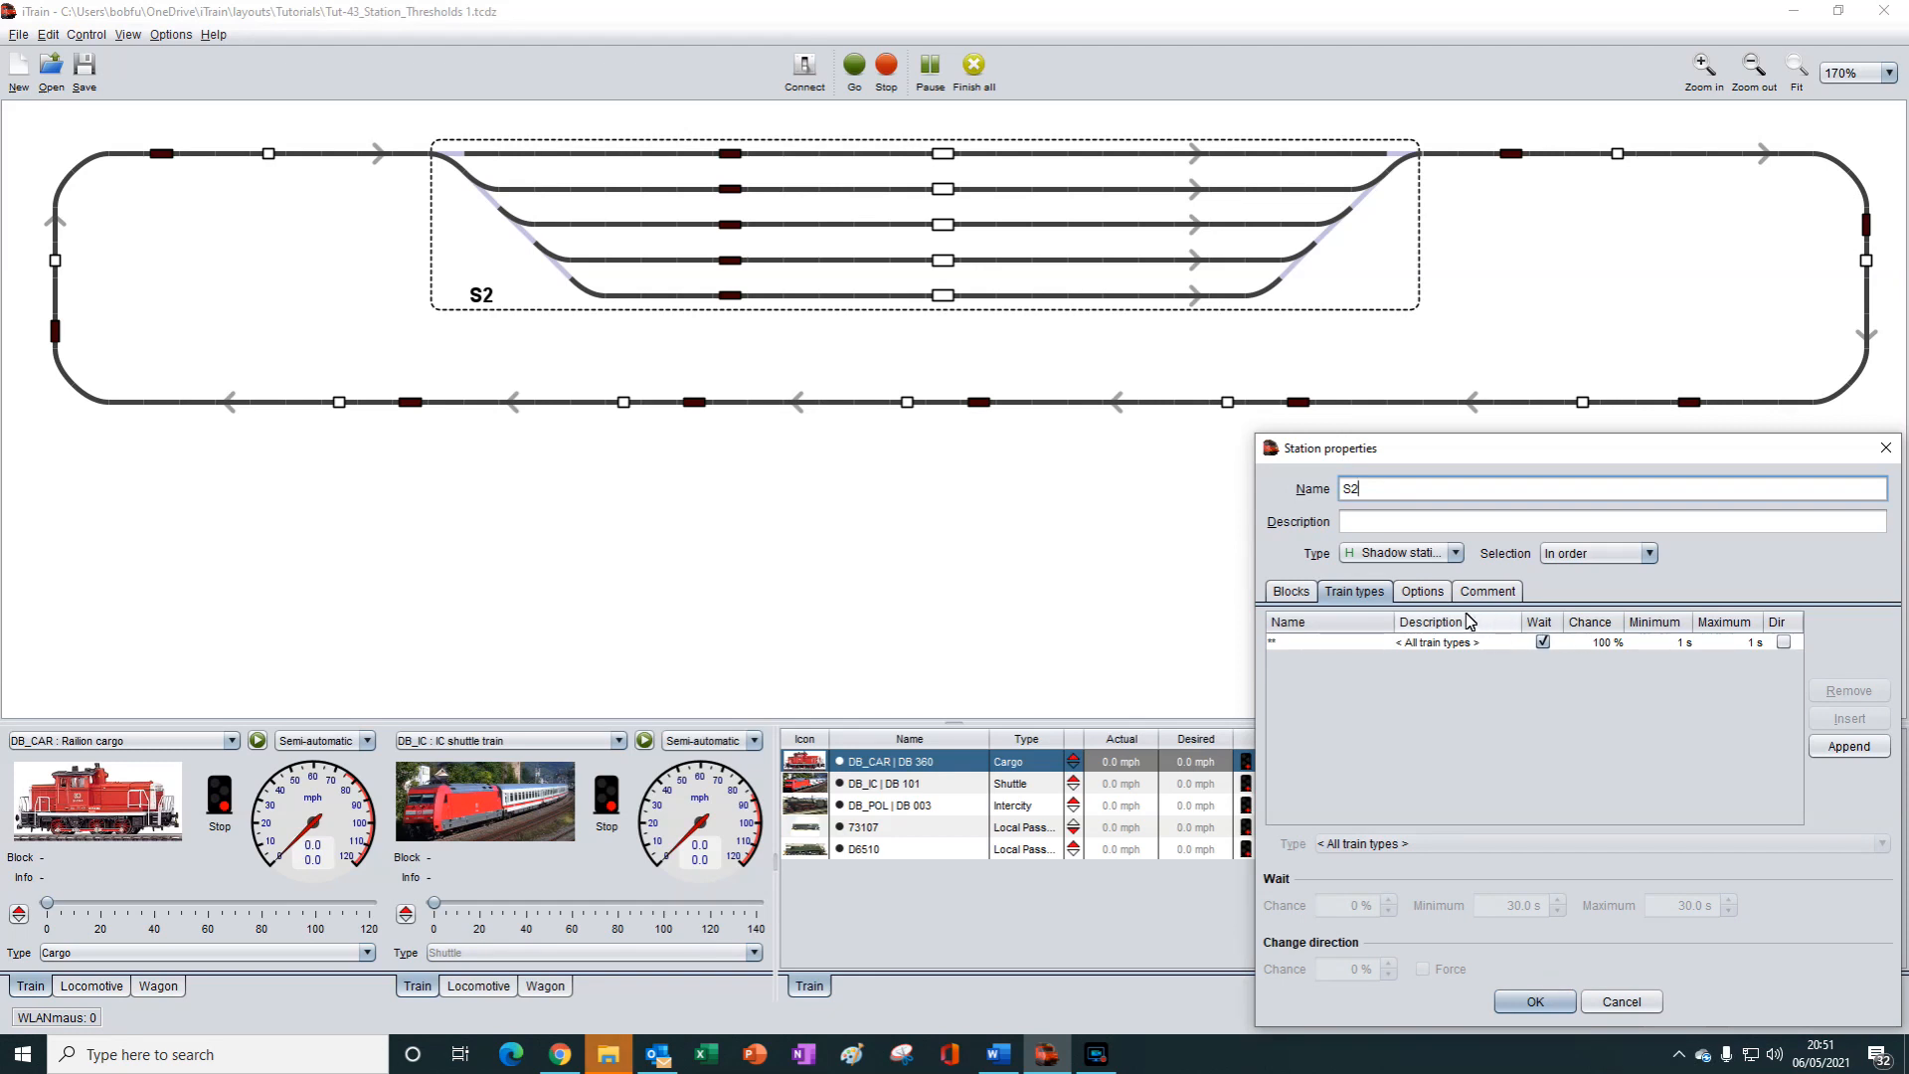
pyautogui.click(1423, 592)
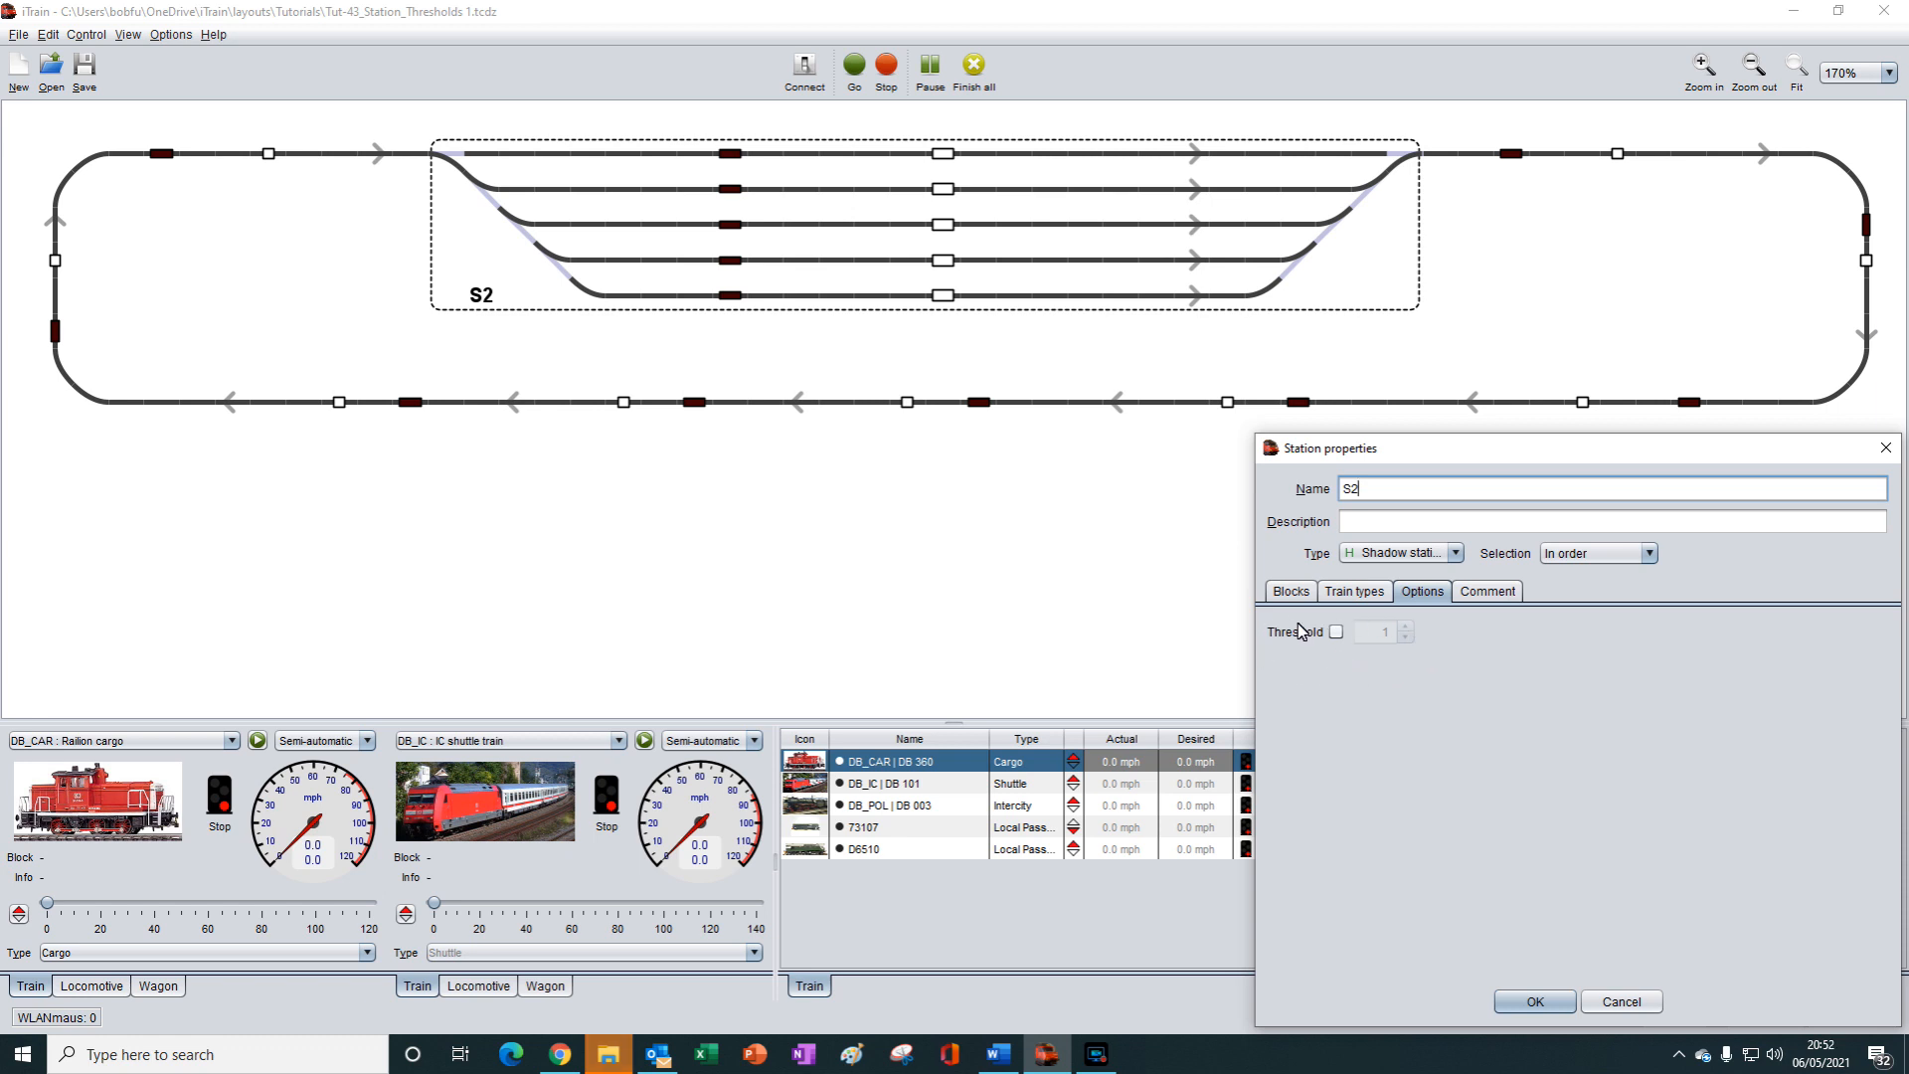
pyautogui.click(1301, 593)
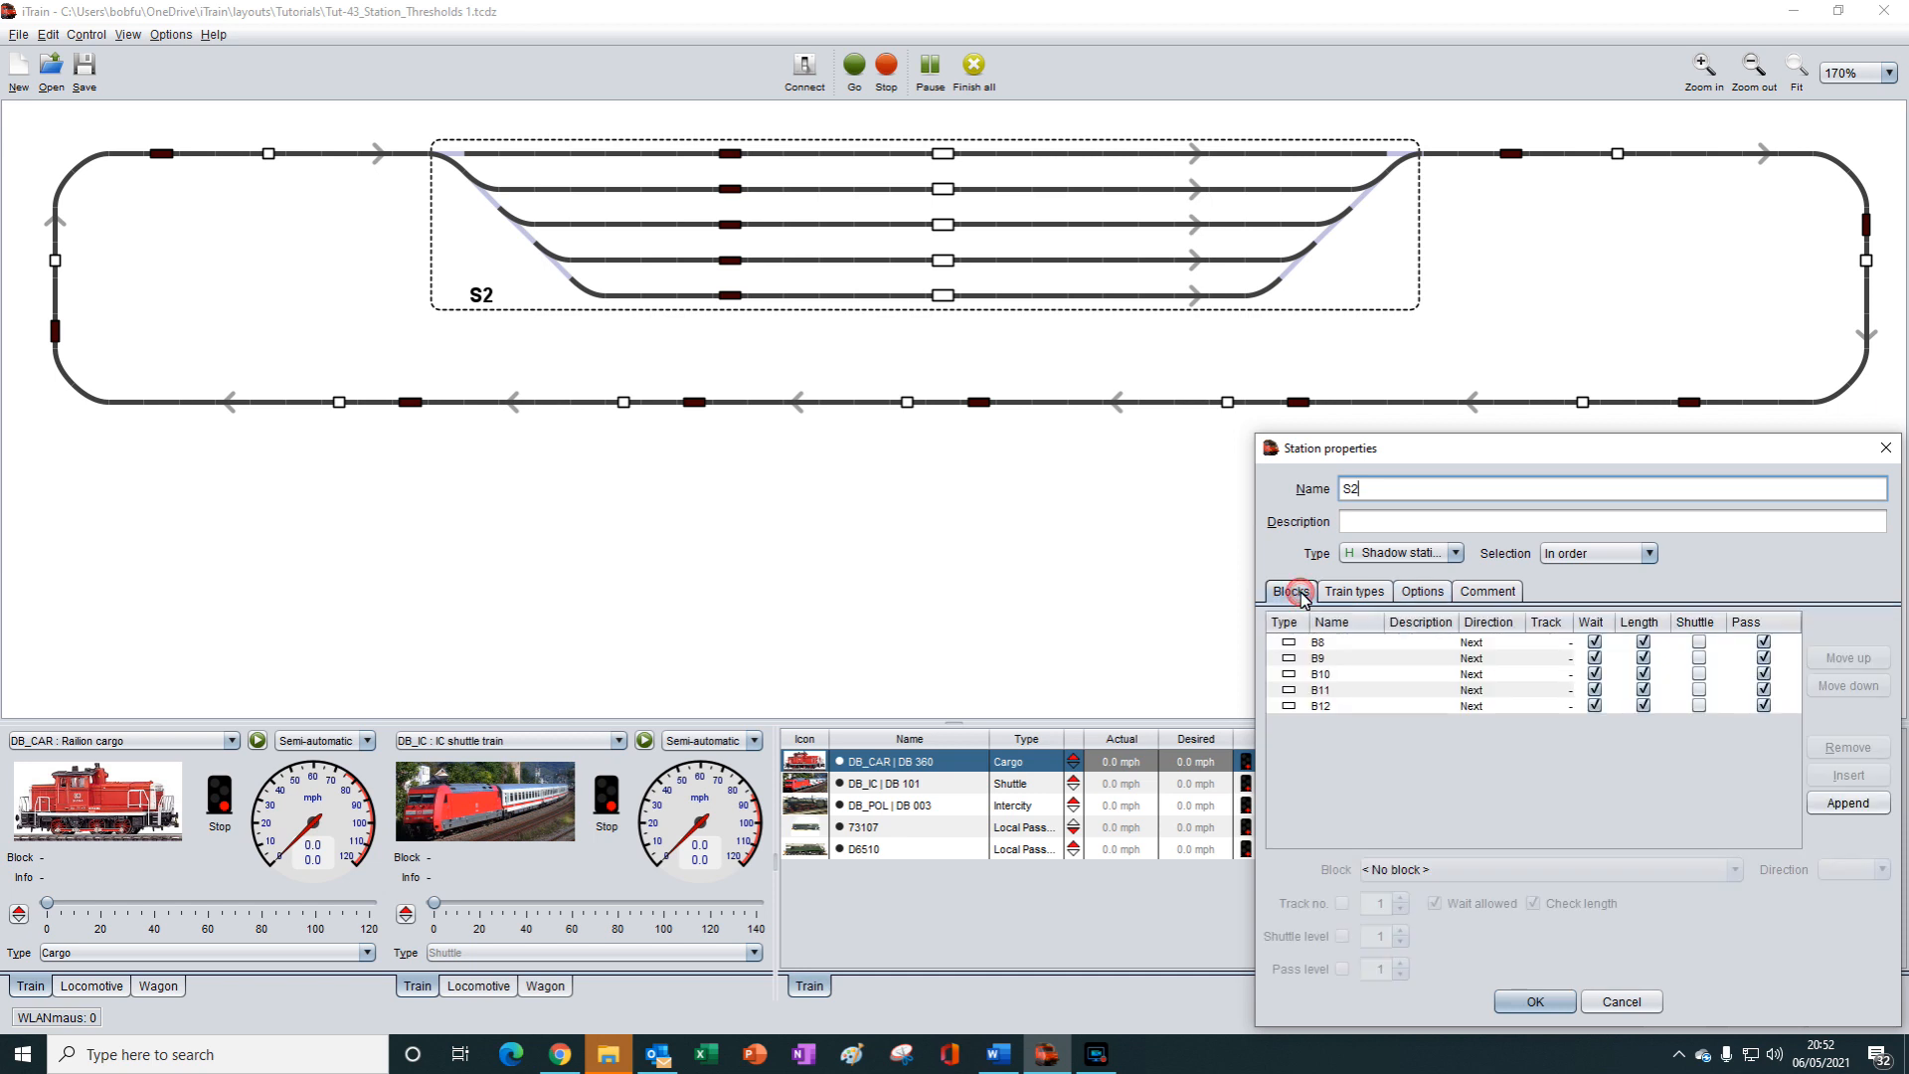
pyautogui.click(1537, 1002)
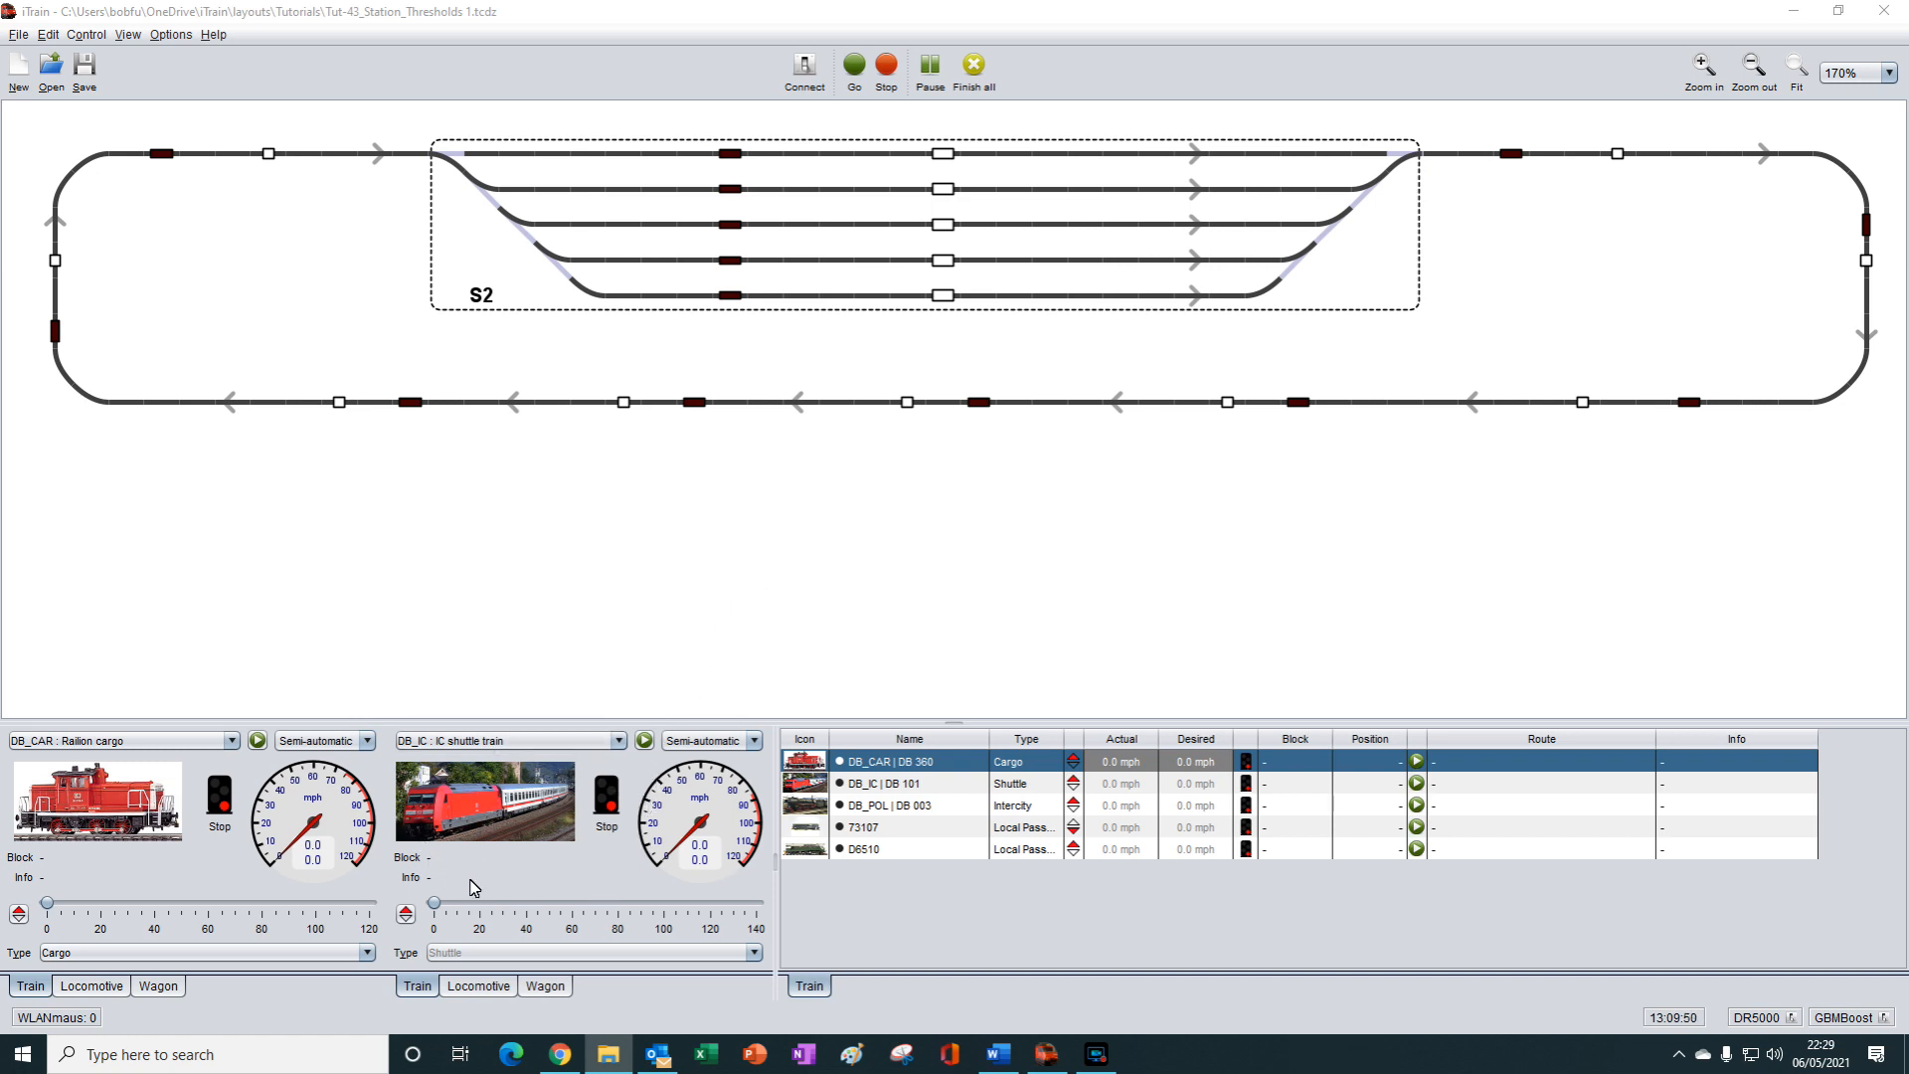
# Step: Expand the train controls to a 3 x 2 grid and enlarge their area so all five trains have a control
pyautogui.click(560, 875)
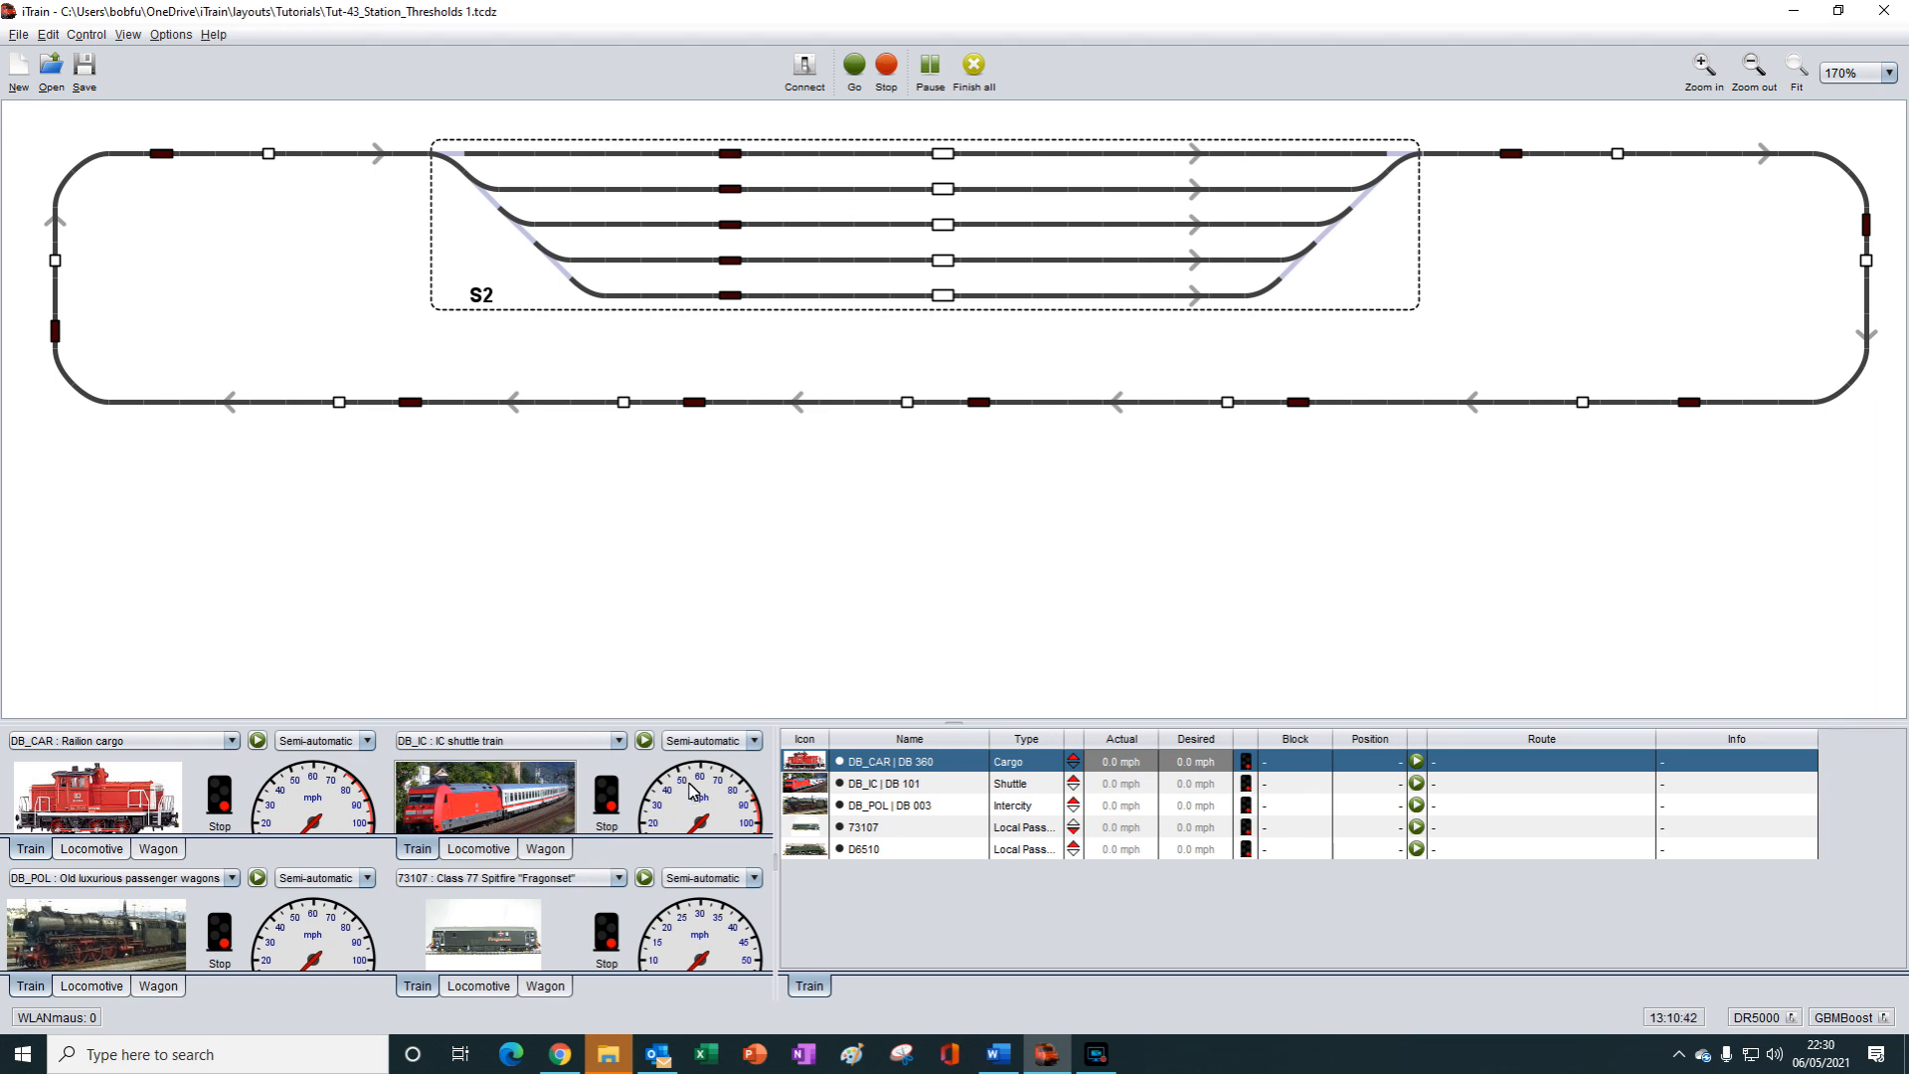
pyautogui.click(769, 731)
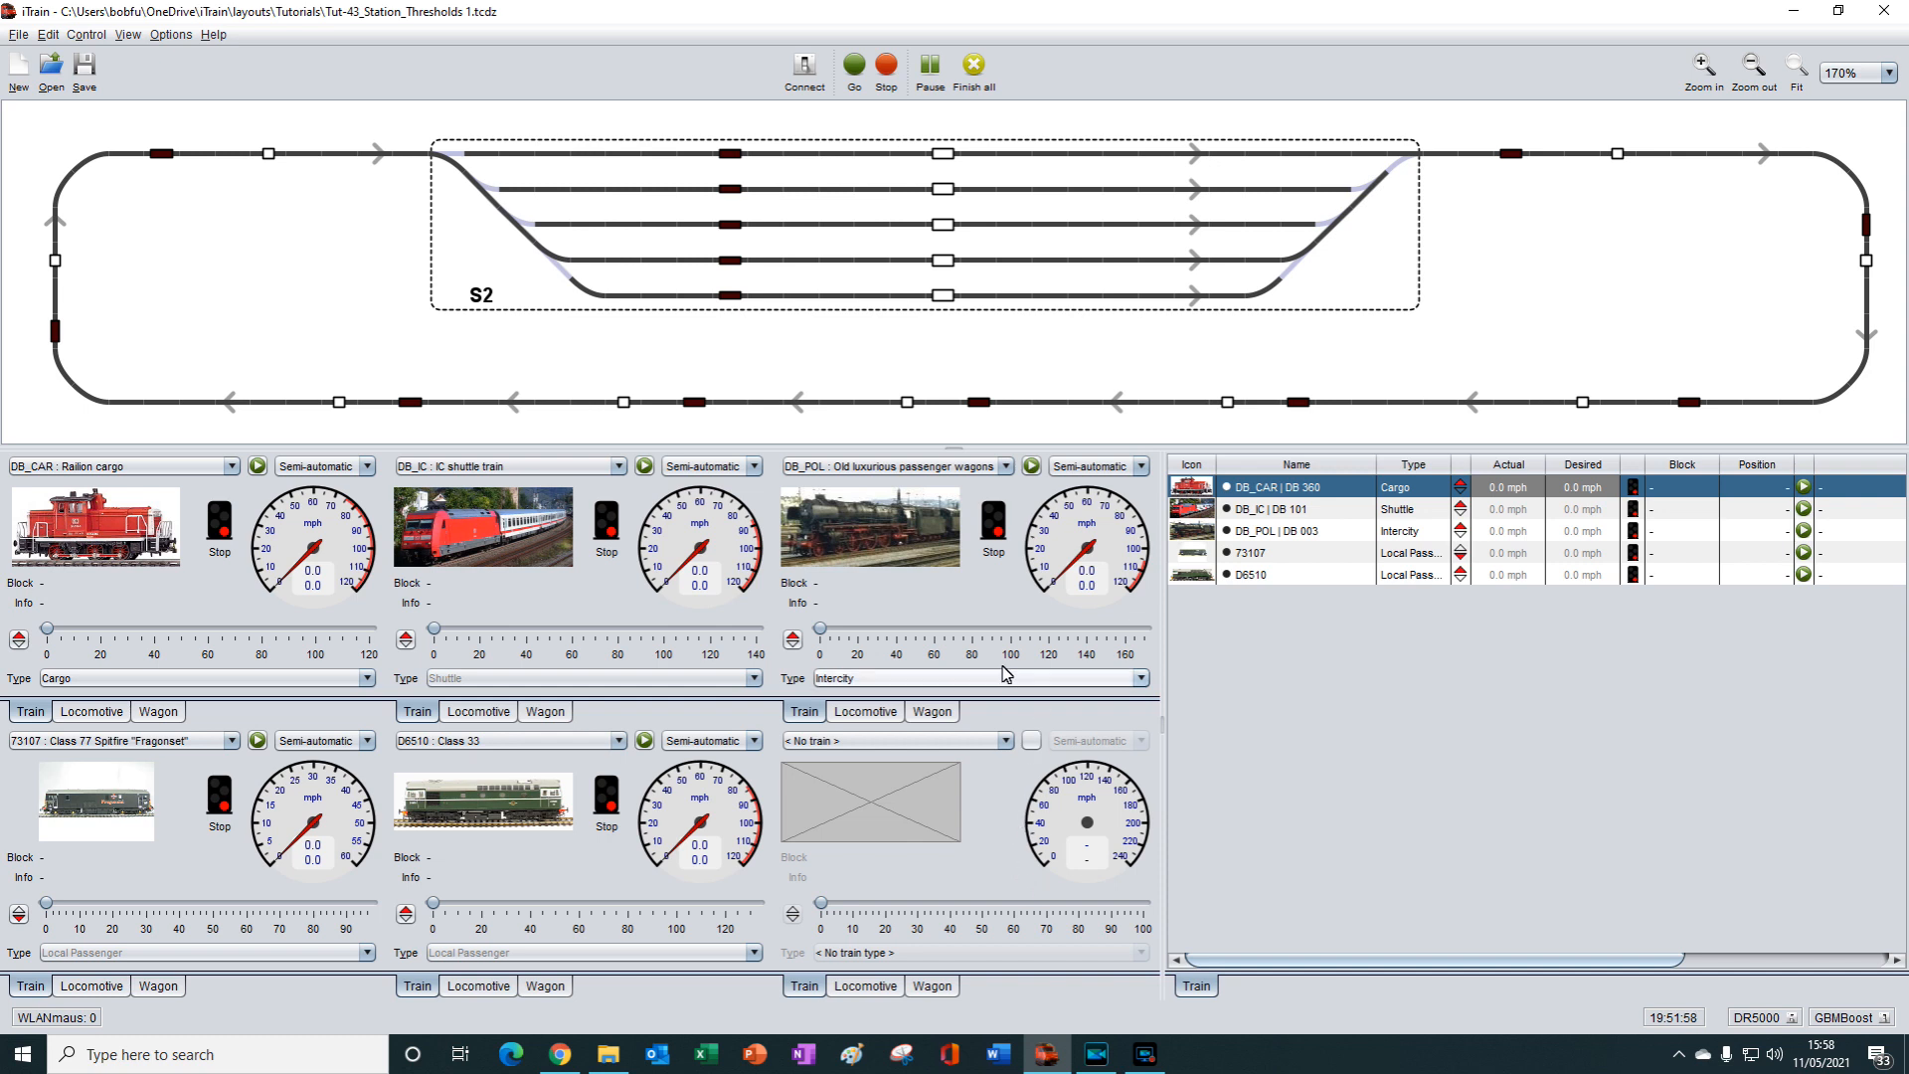
pyautogui.rightClick(1046, 981)
pyautogui.moveTo(1074, 989)
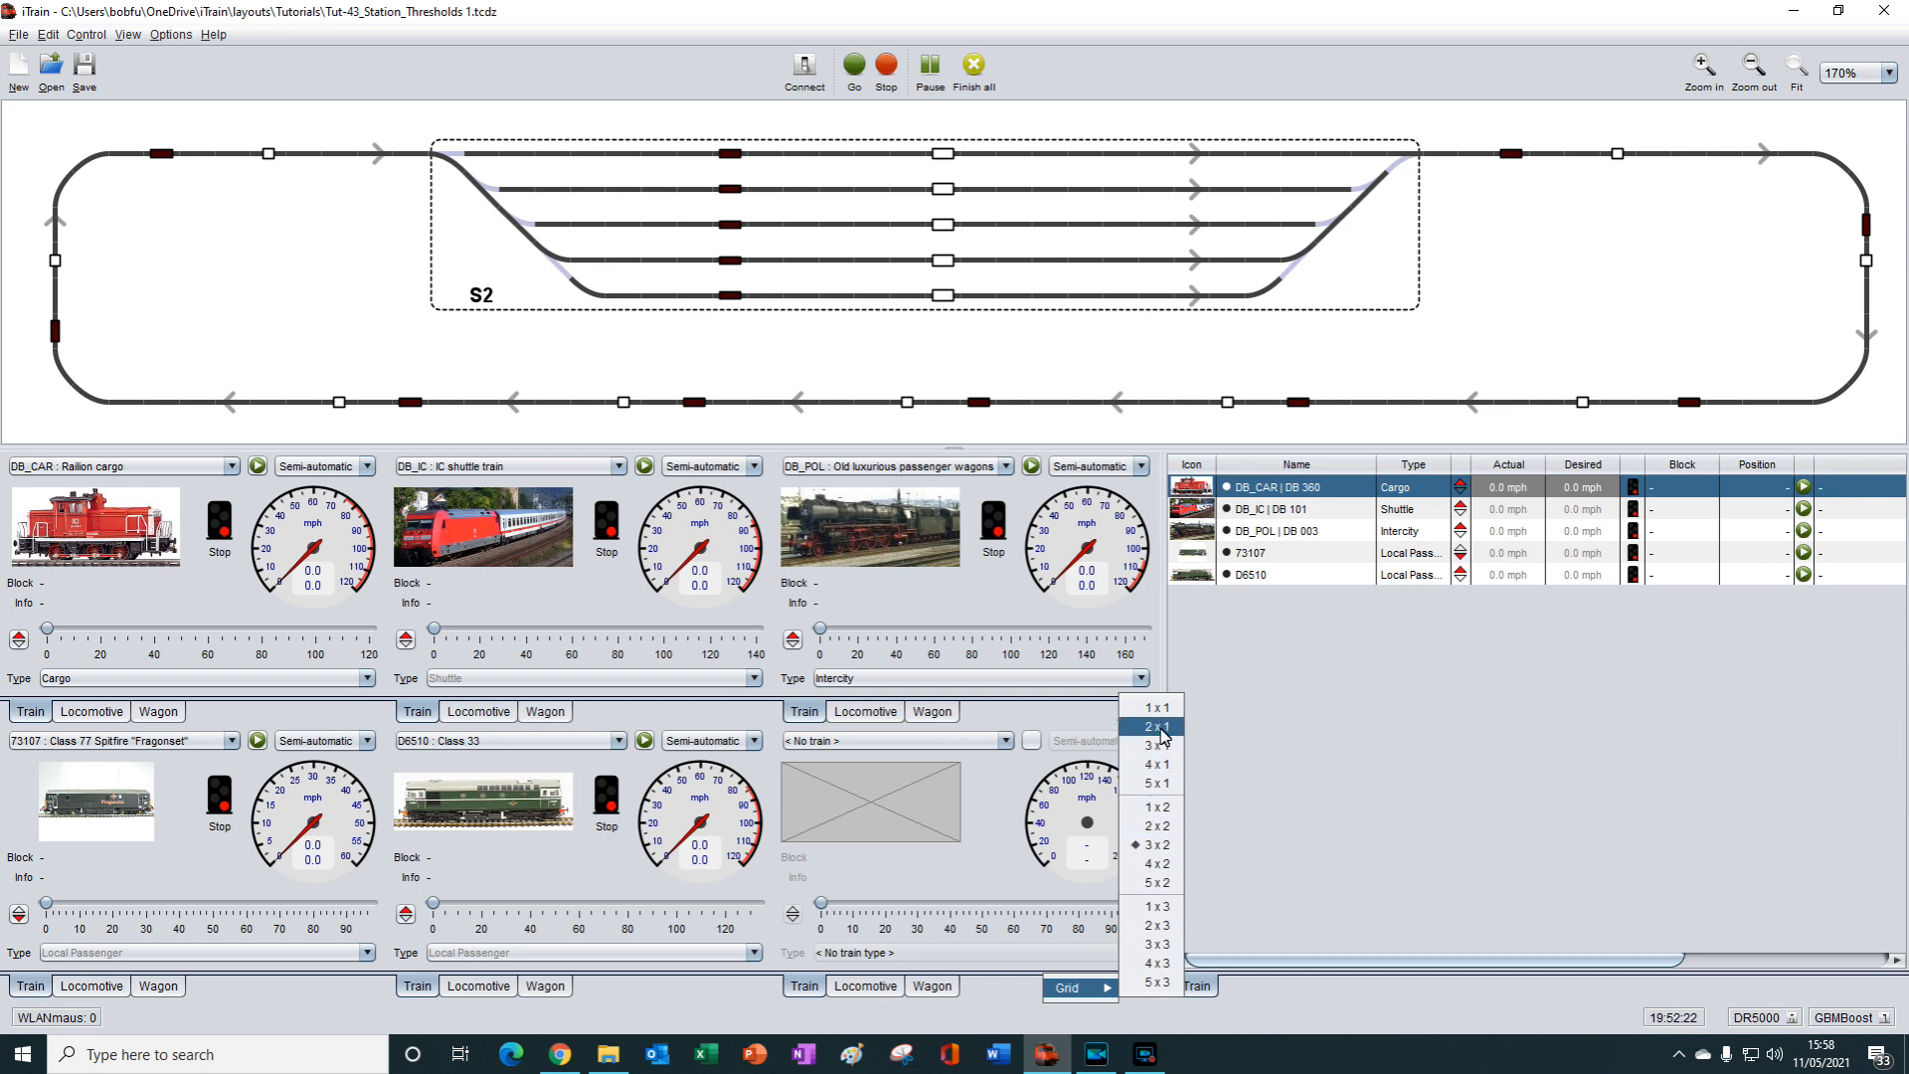
pyautogui.click(1013, 867)
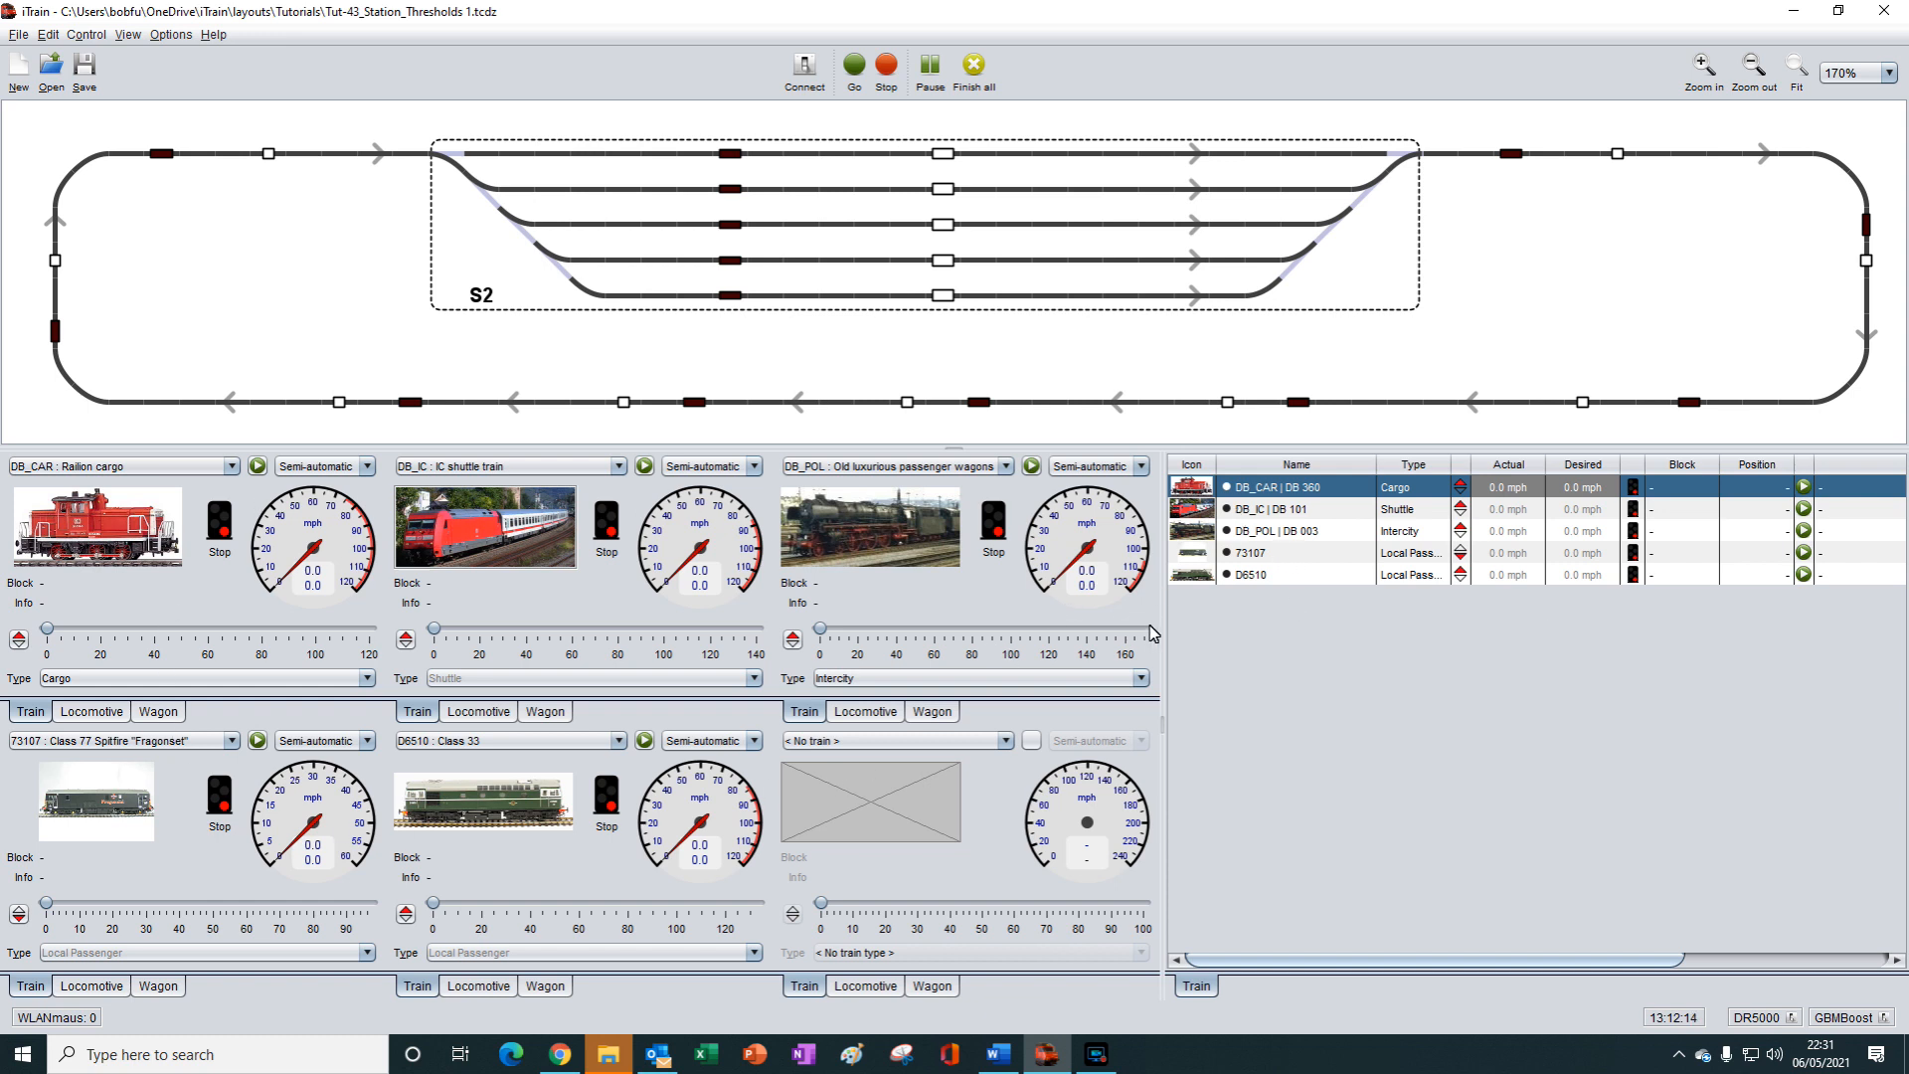
pyautogui.moveTo(1206, 582); pyautogui.dragTo(818, 789)
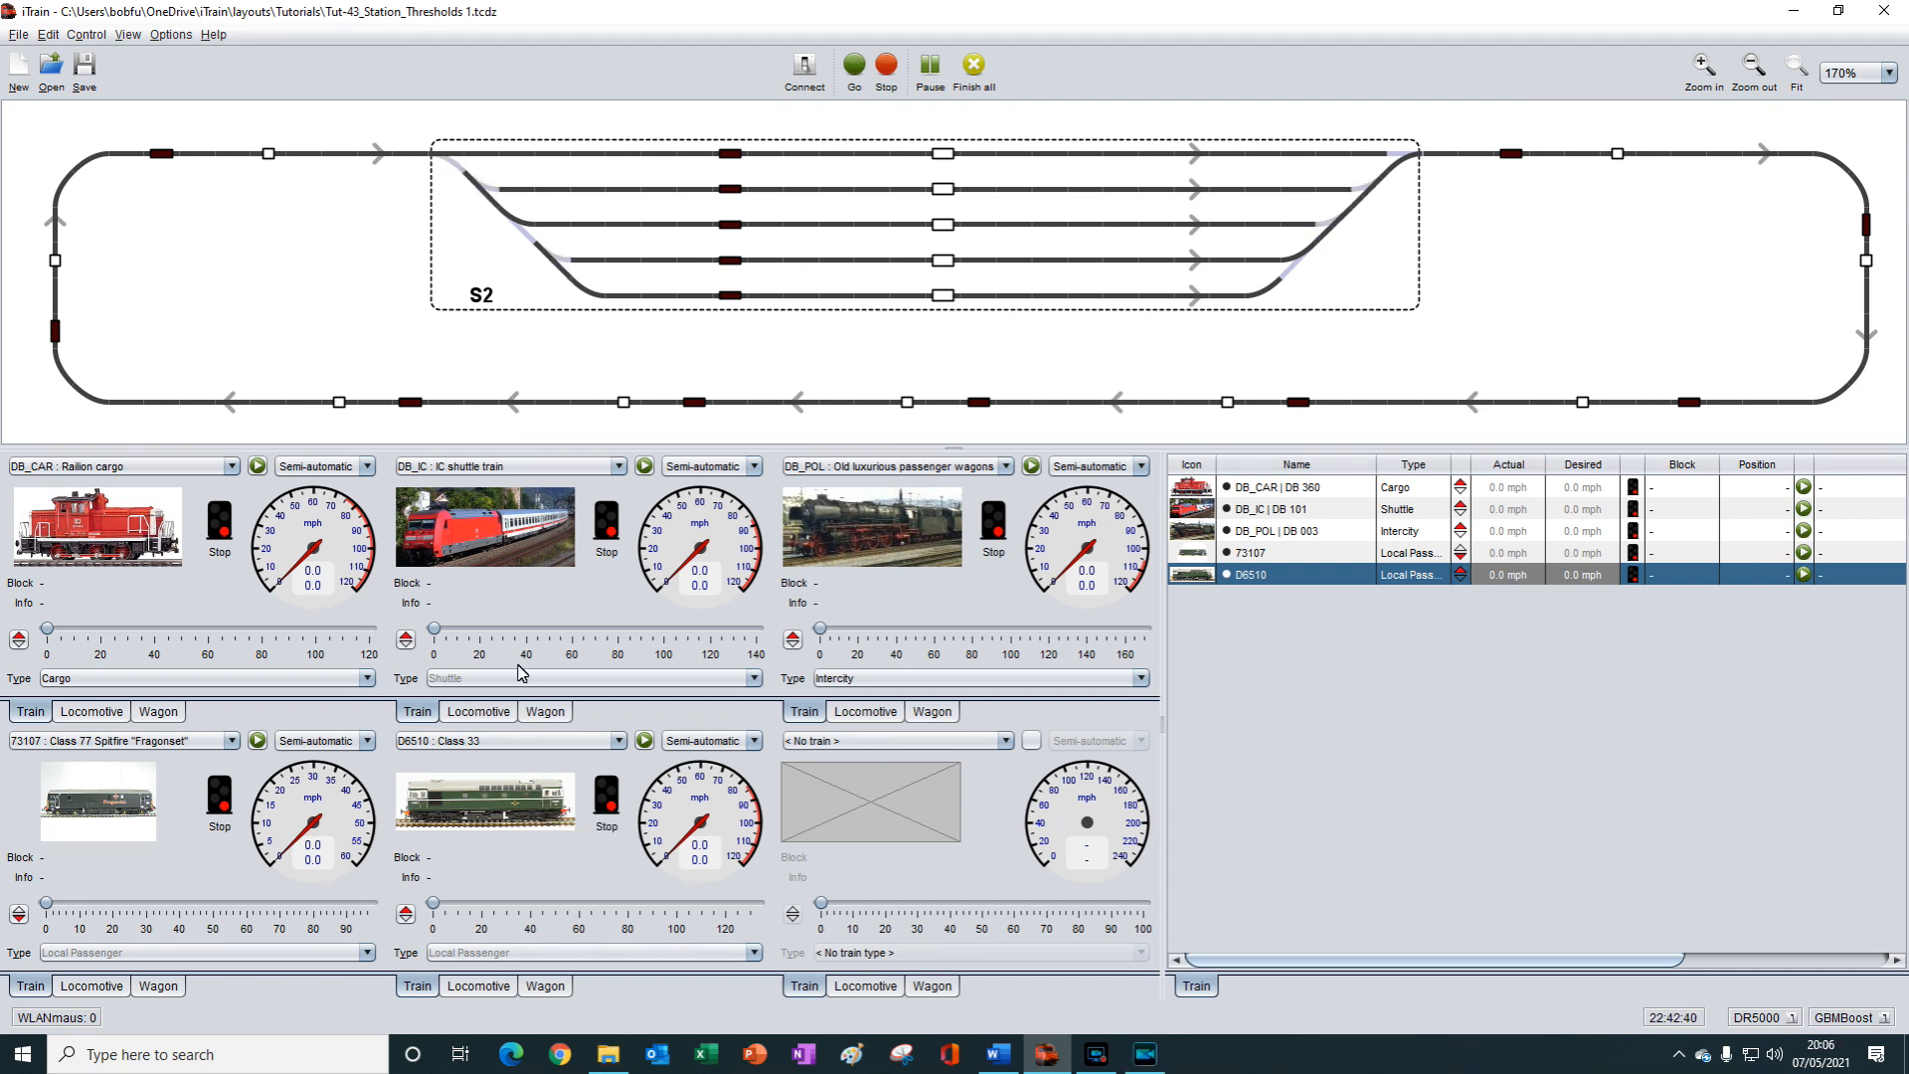
# Step: Place DB_CAR, DB_IC, DB_POL, 73107 and D6510 in blocks B8 to B12 of station S2, one train per block
pyautogui.moveTo(113, 543); pyautogui.dragTo(940, 169)
pyautogui.moveTo(474, 540); pyautogui.dragTo(943, 194)
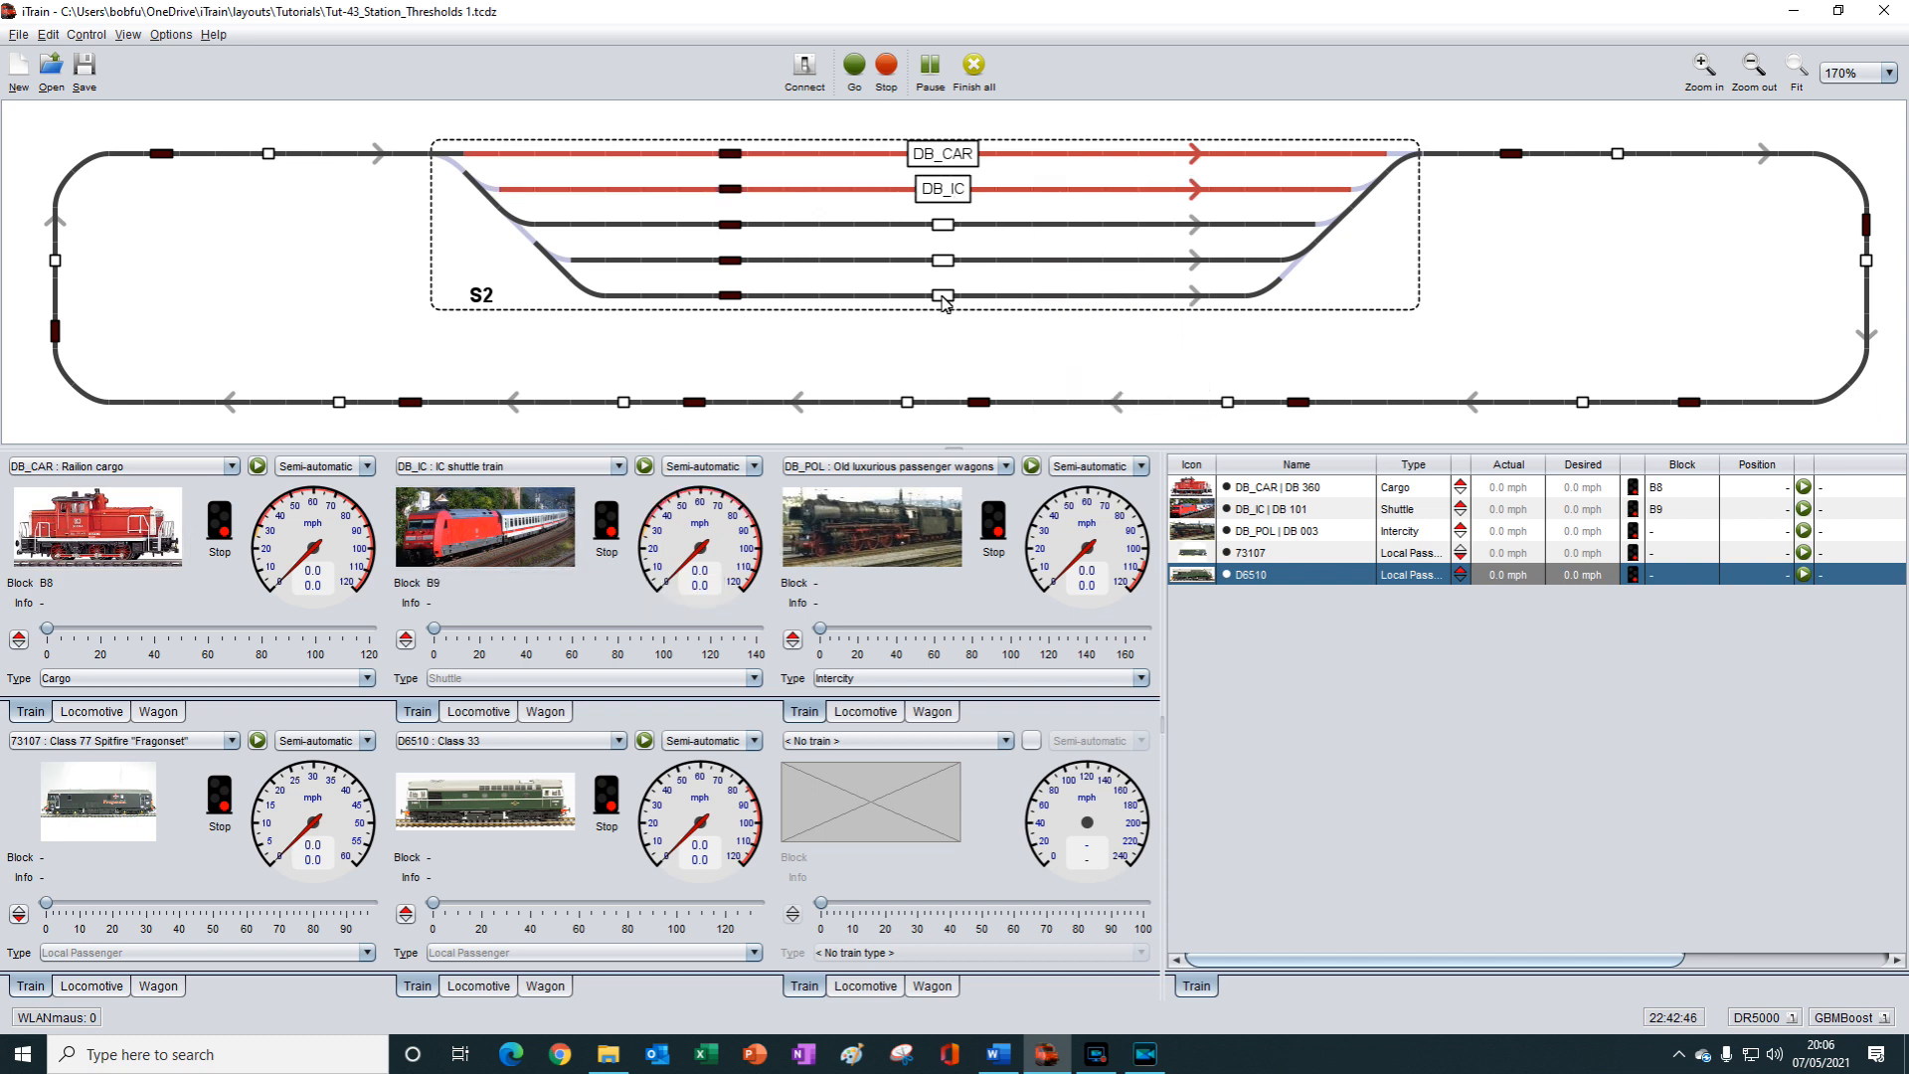
pyautogui.moveTo(861, 531); pyautogui.dragTo(944, 231)
pyautogui.moveTo(121, 818); pyautogui.dragTo(943, 260)
pyautogui.moveTo(482, 807); pyautogui.dragTo(906, 318)
pyautogui.moveTo(948, 301); pyautogui.dragTo(945, 298)
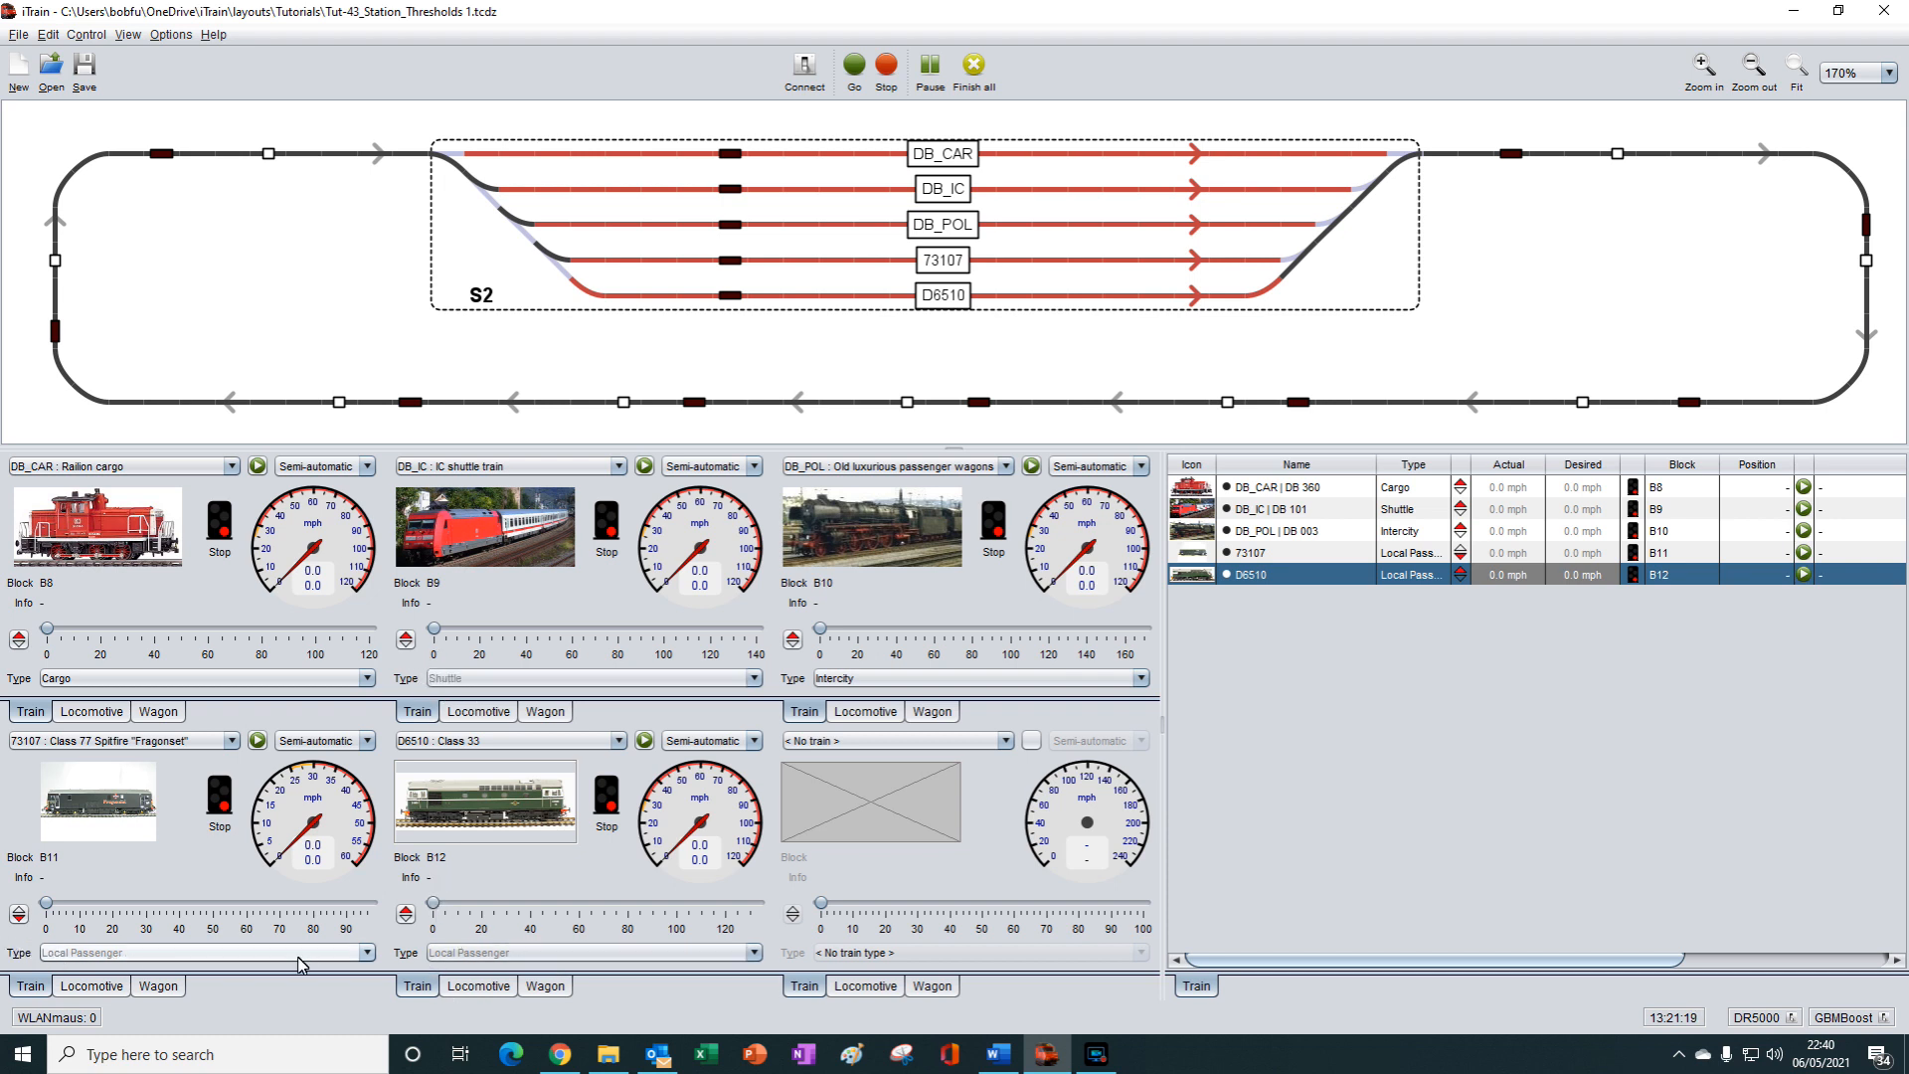
# Step: Activate the Shuttle and Local Passenger train types in the train type editor, and close the editor
pyautogui.click(48, 36)
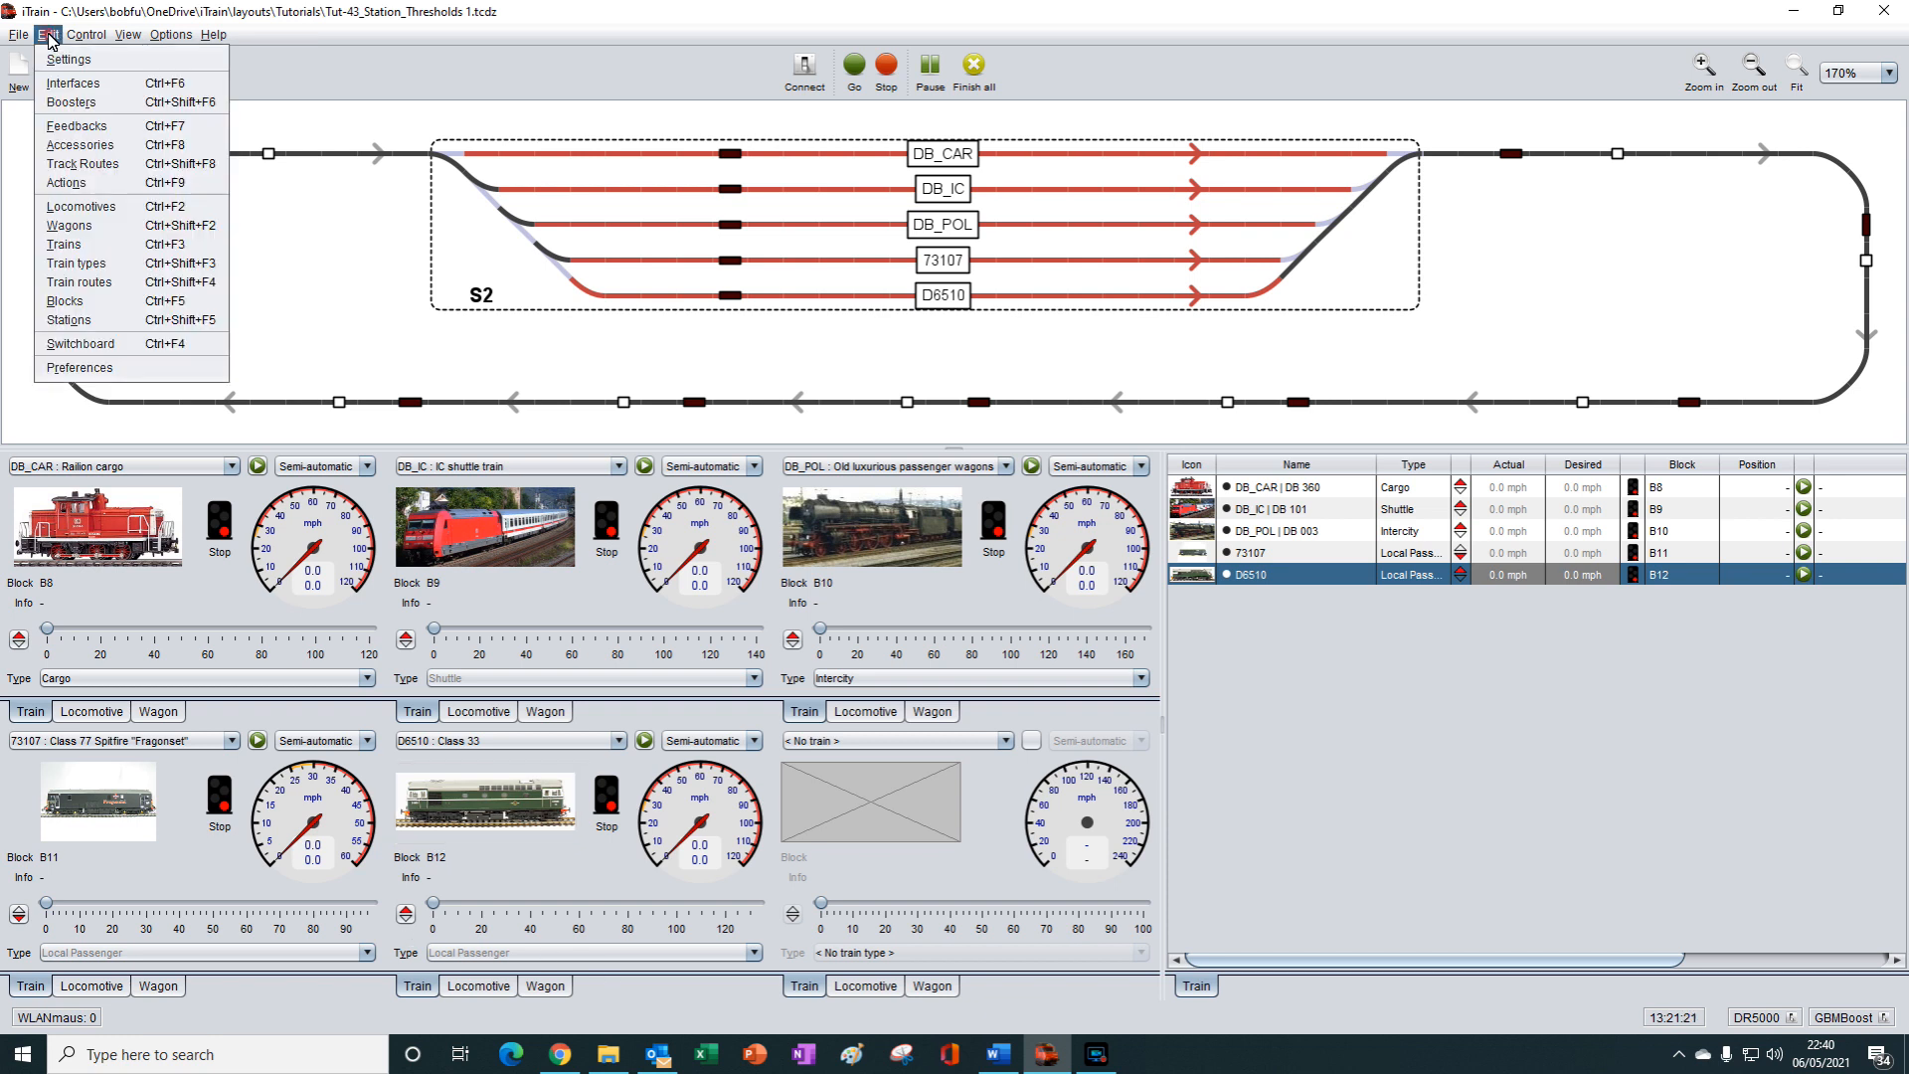
pyautogui.click(87, 266)
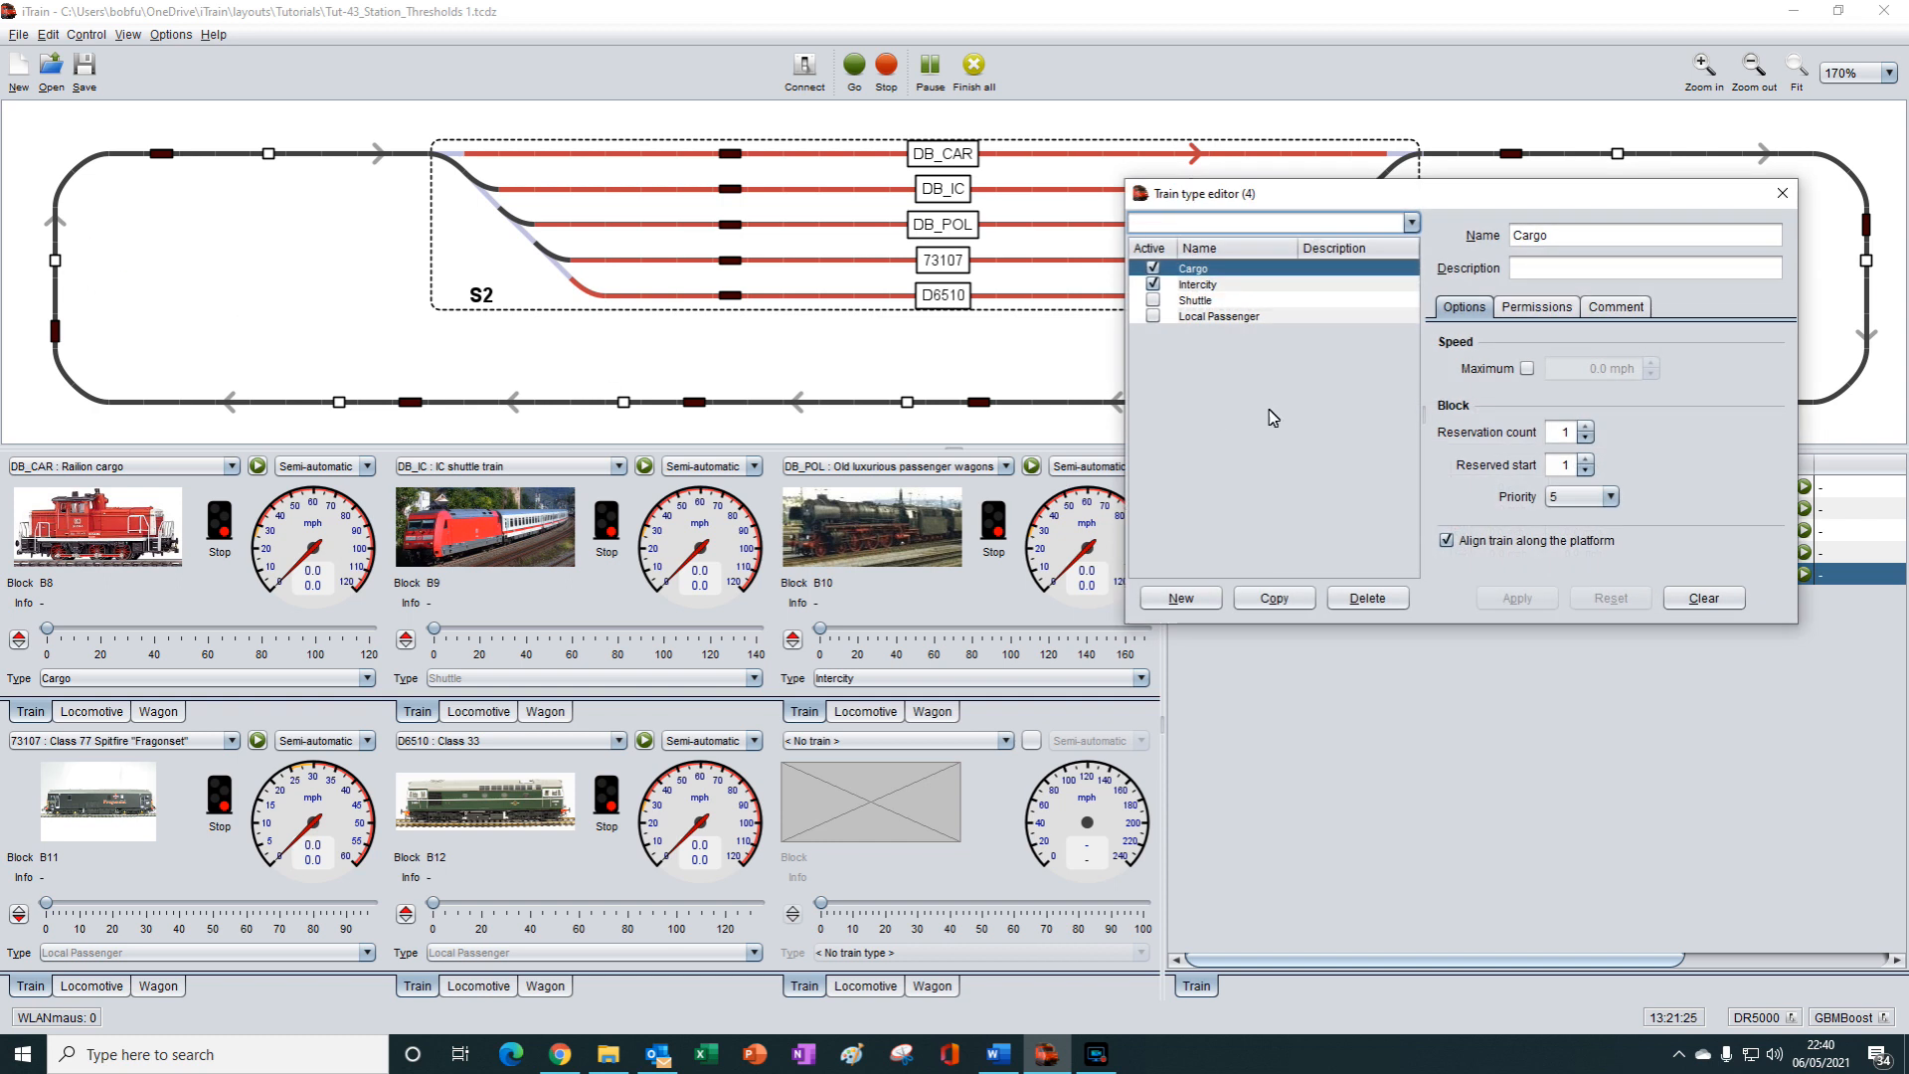
pyautogui.click(1154, 301)
pyautogui.click(1153, 317)
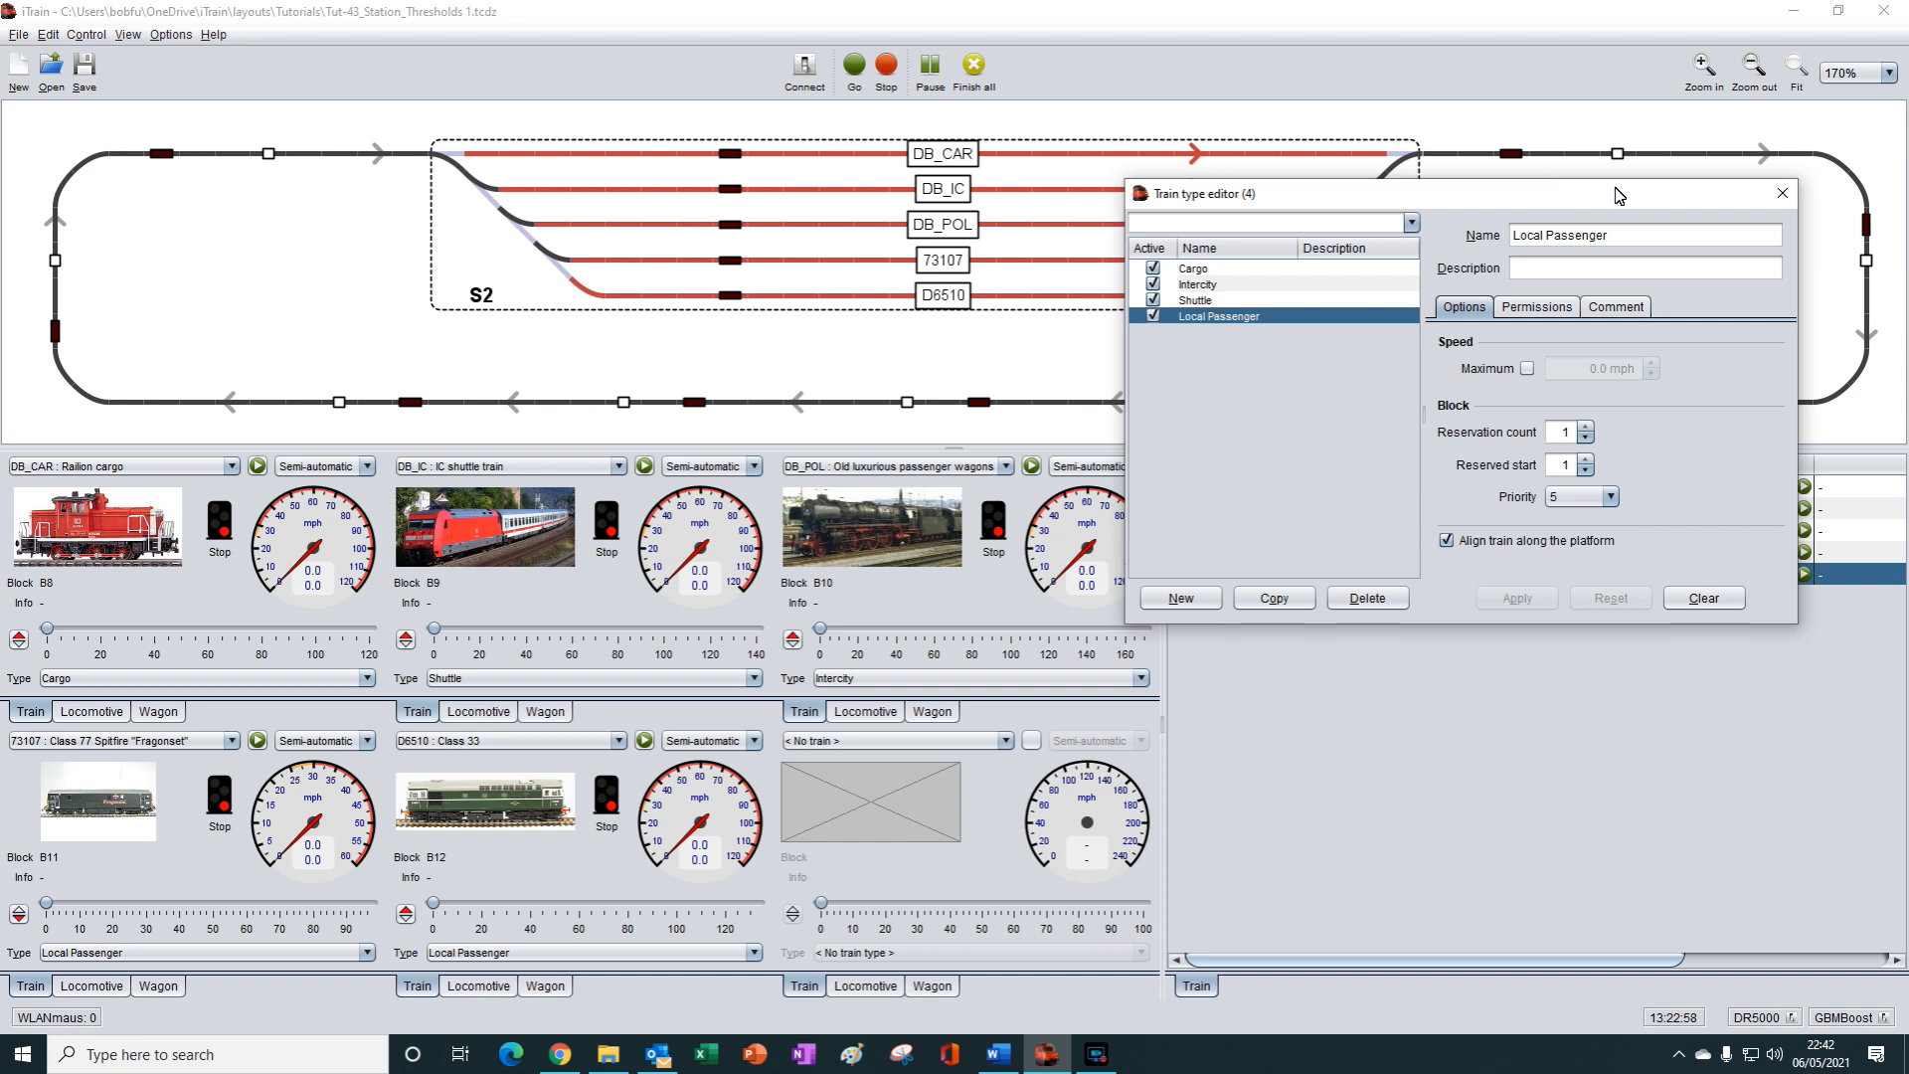
pyautogui.moveTo(1598, 205); pyautogui.dragTo(1596, 524)
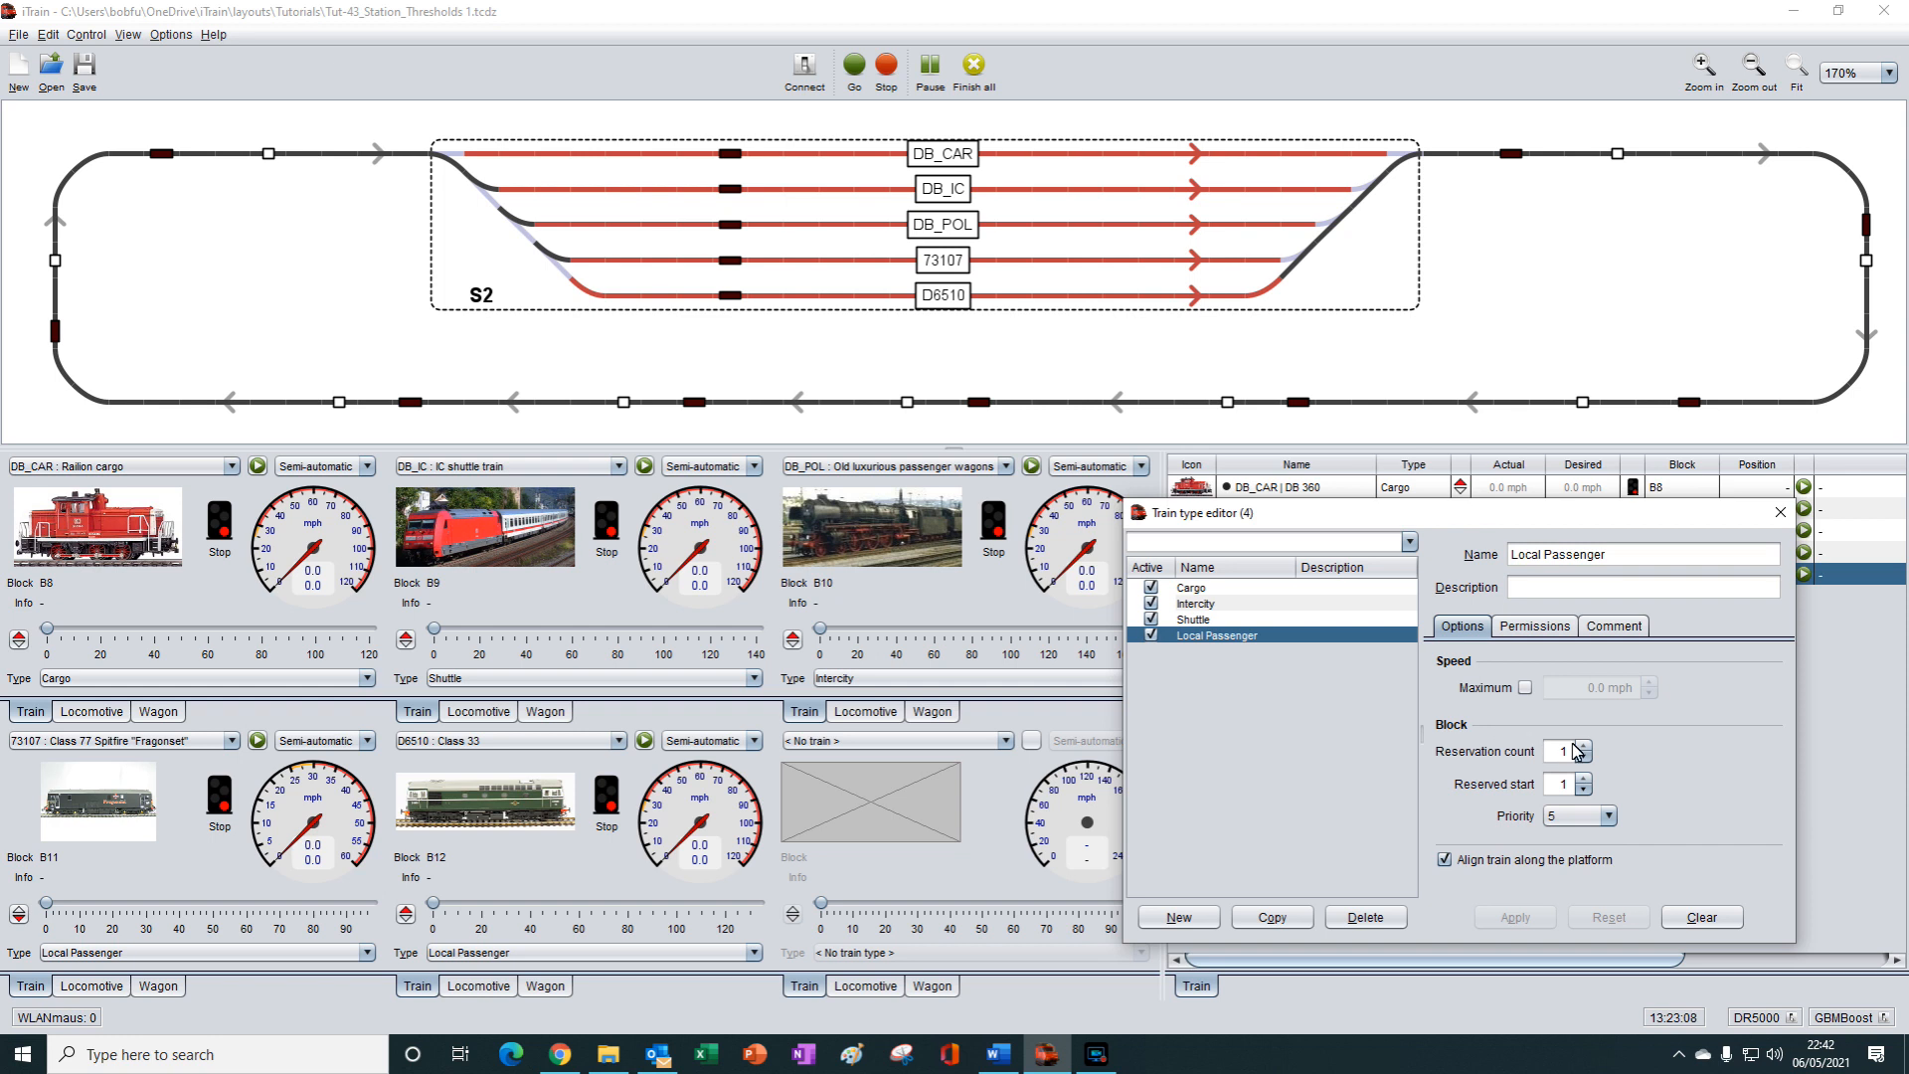
pyautogui.click(1779, 513)
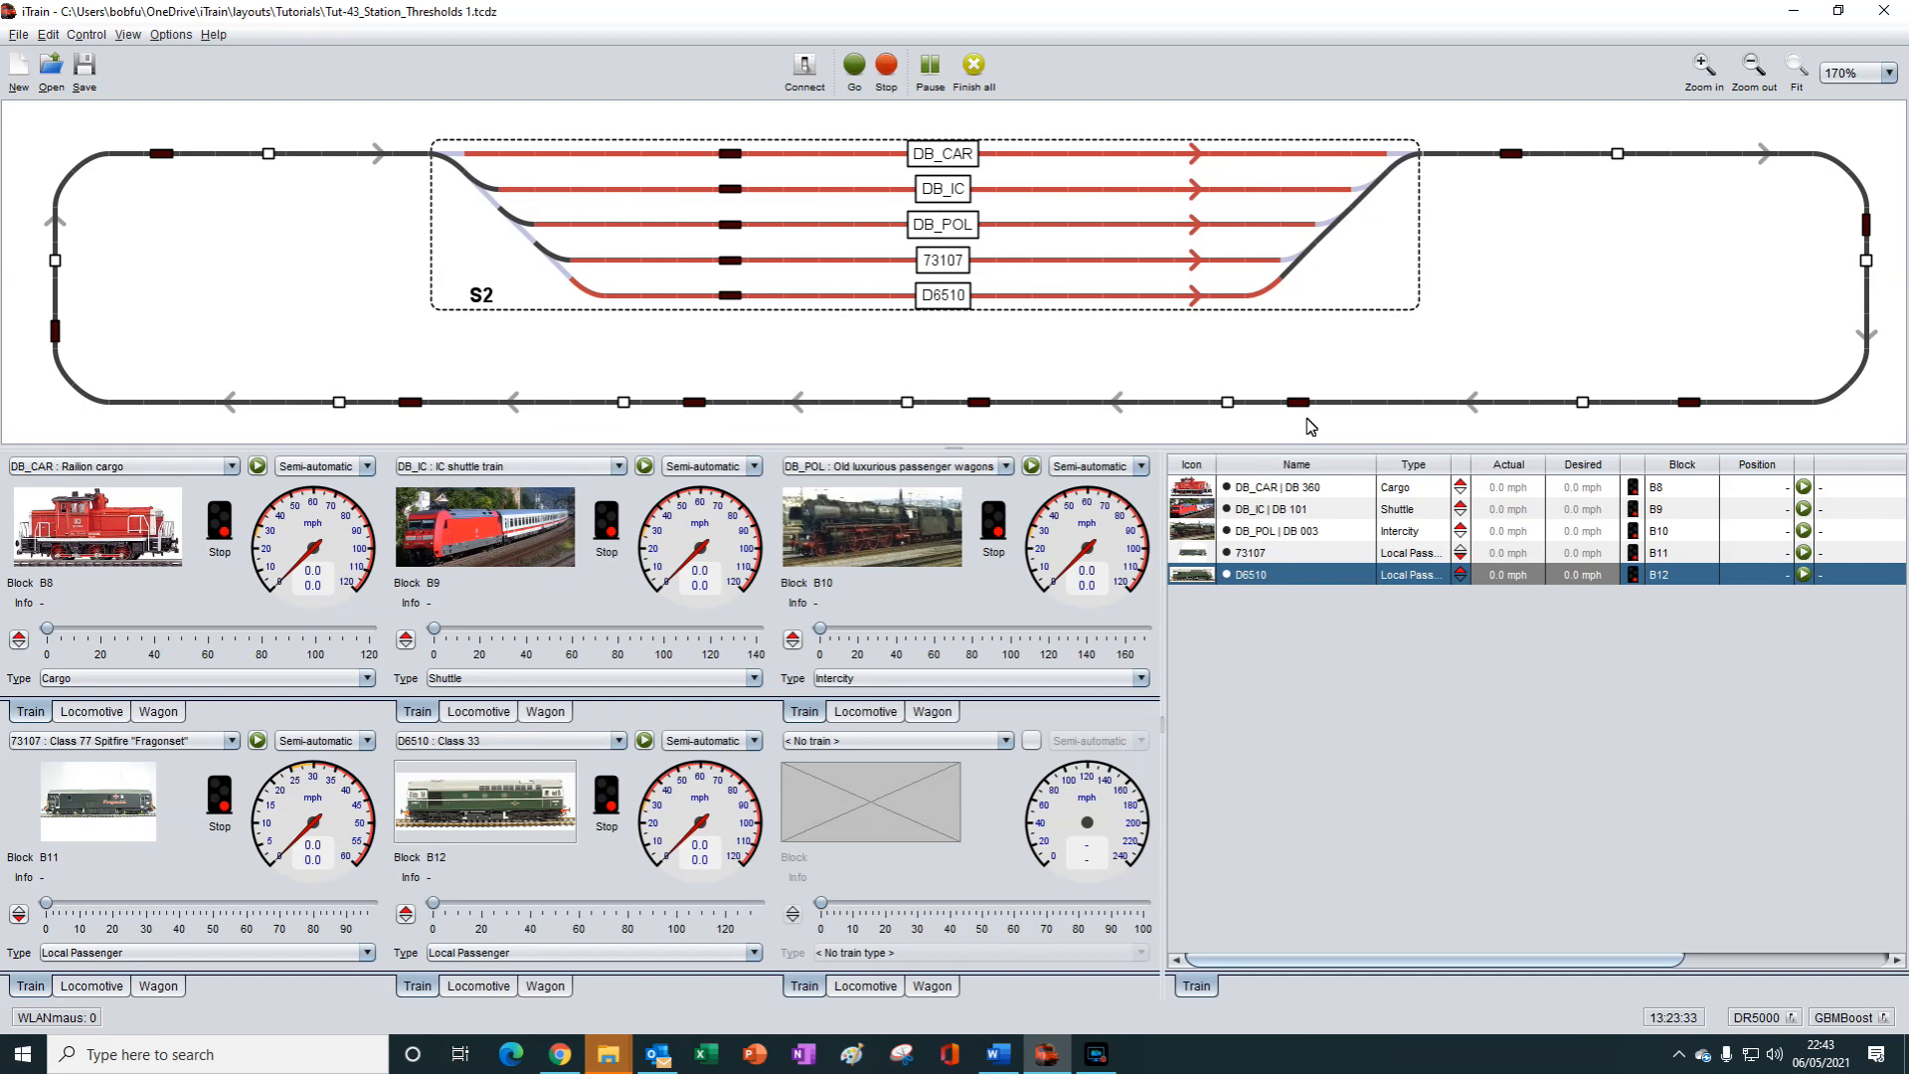
# Step: Start the trains DB_CAR, DB_IC, DB_POL, 73107 and D6510 one after another
pyautogui.click(257, 467)
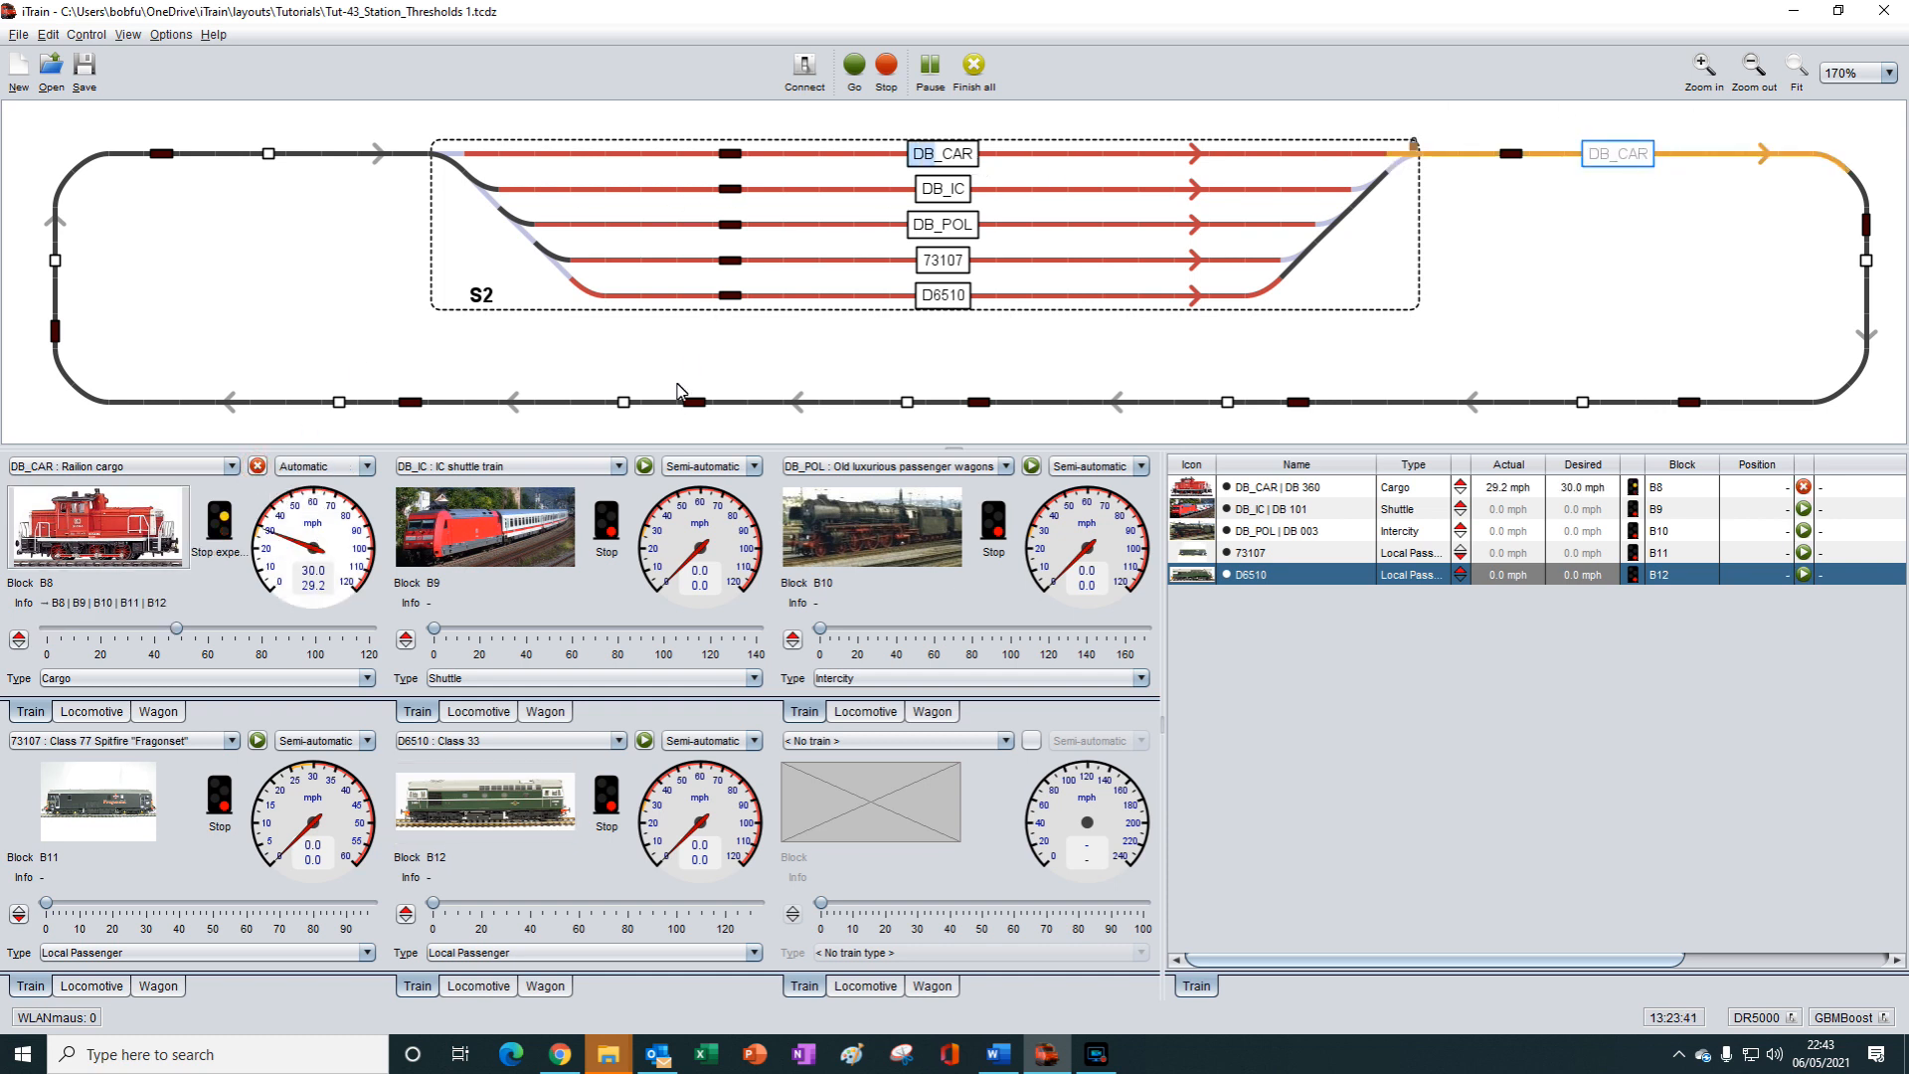
pyautogui.click(646, 467)
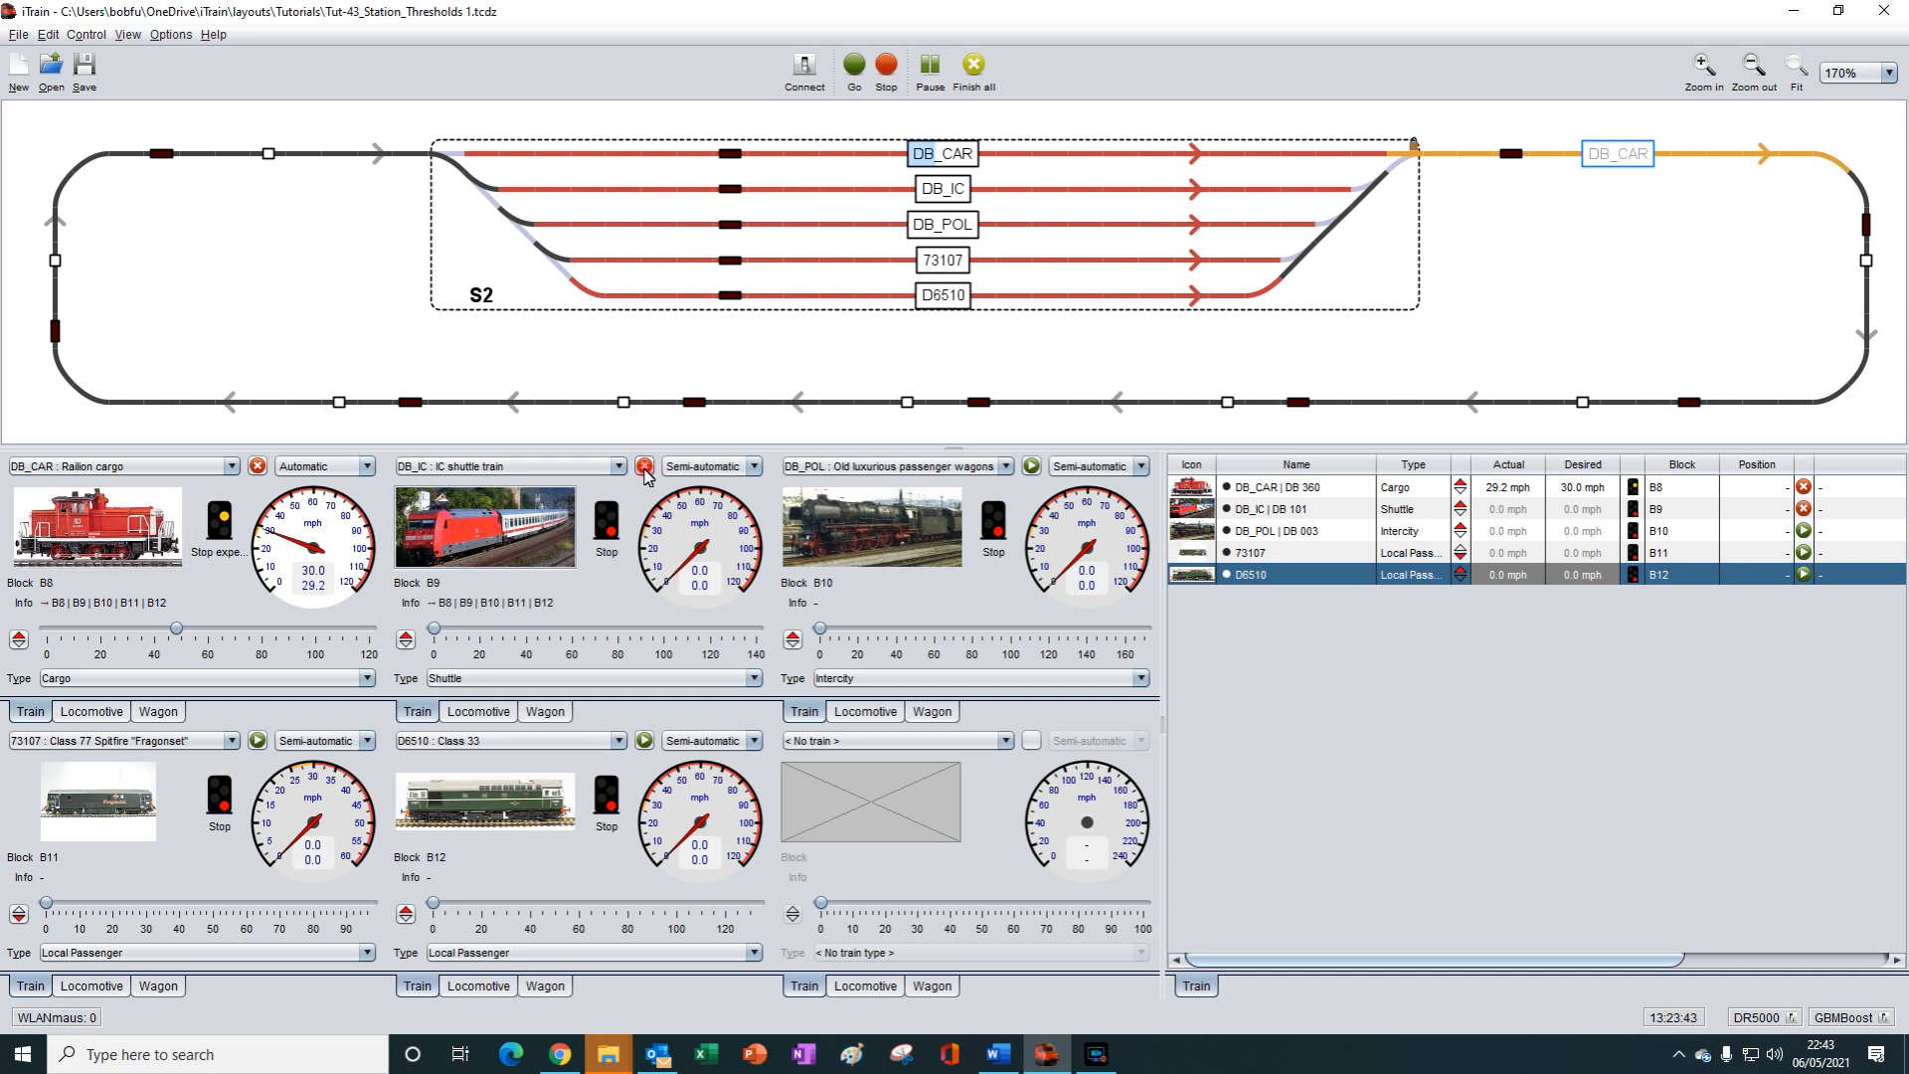
pyautogui.click(1034, 468)
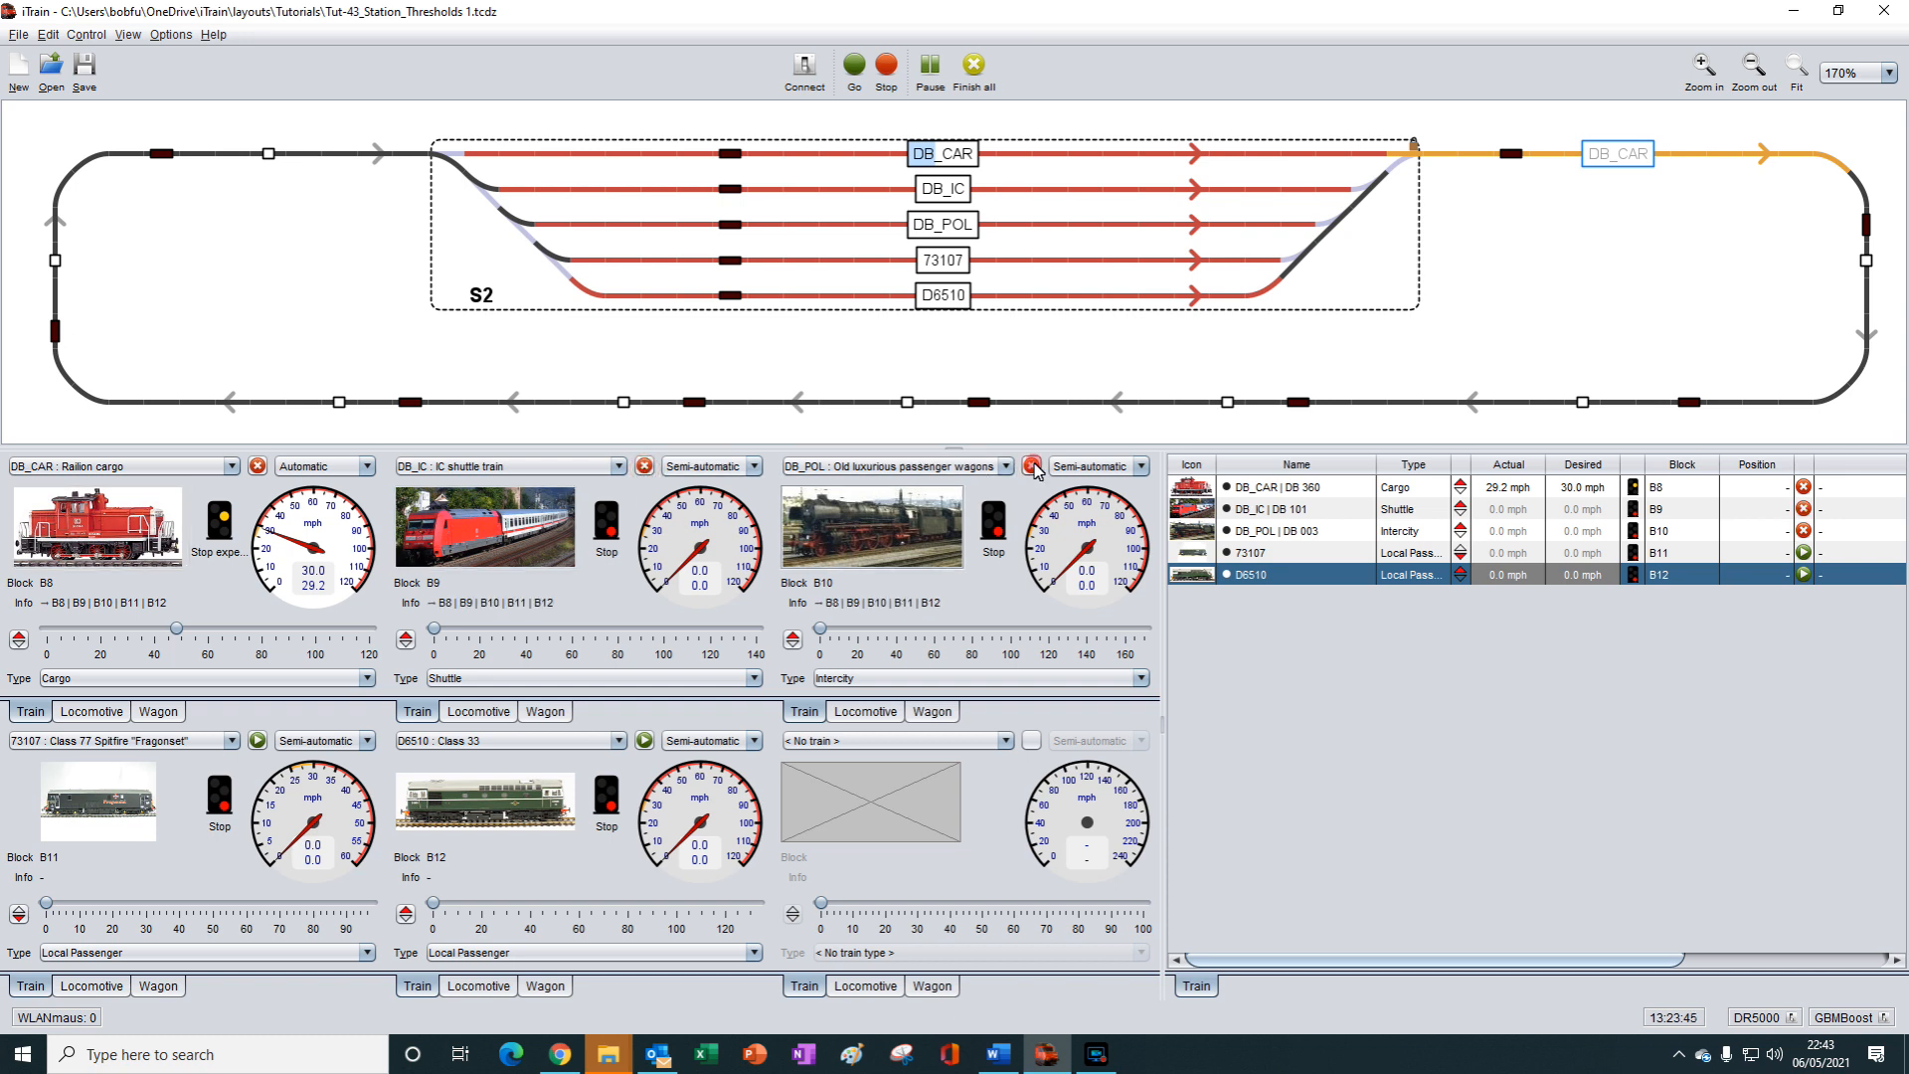
pyautogui.click(261, 744)
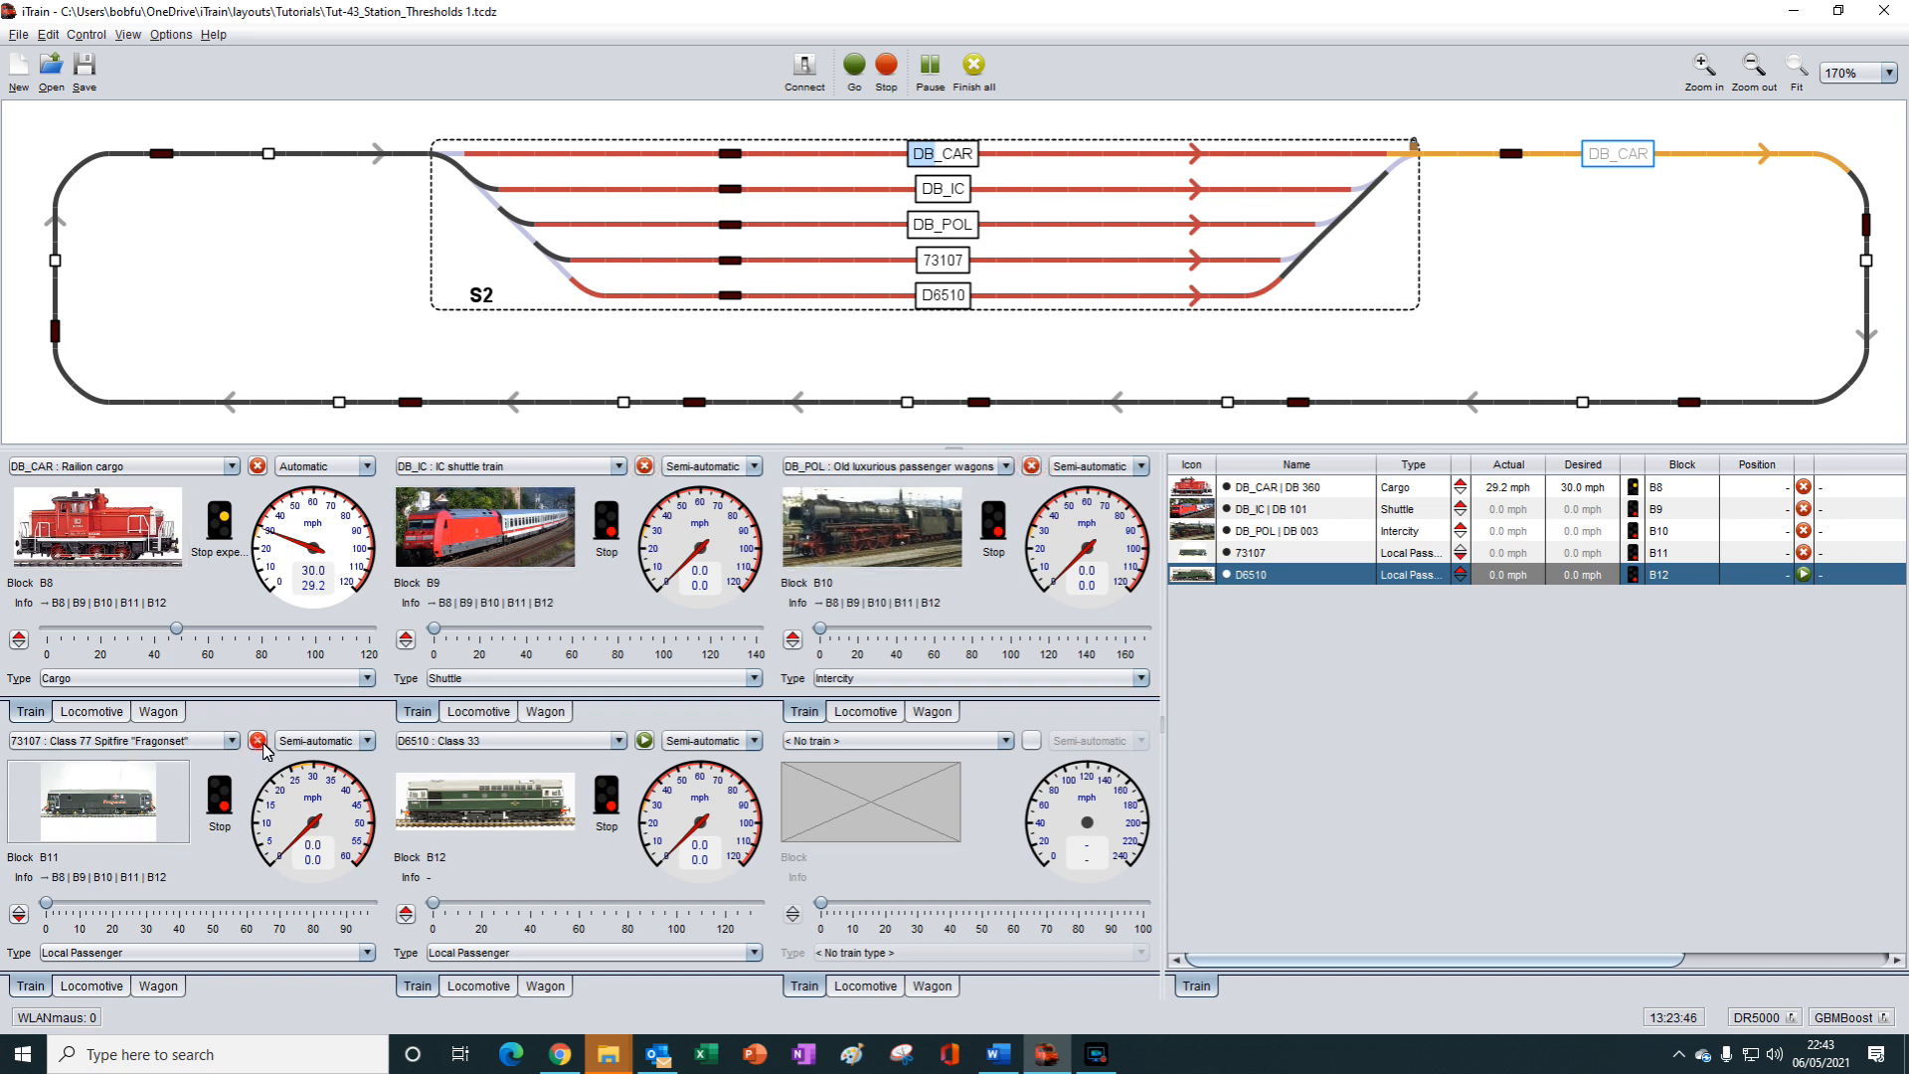
pyautogui.click(644, 741)
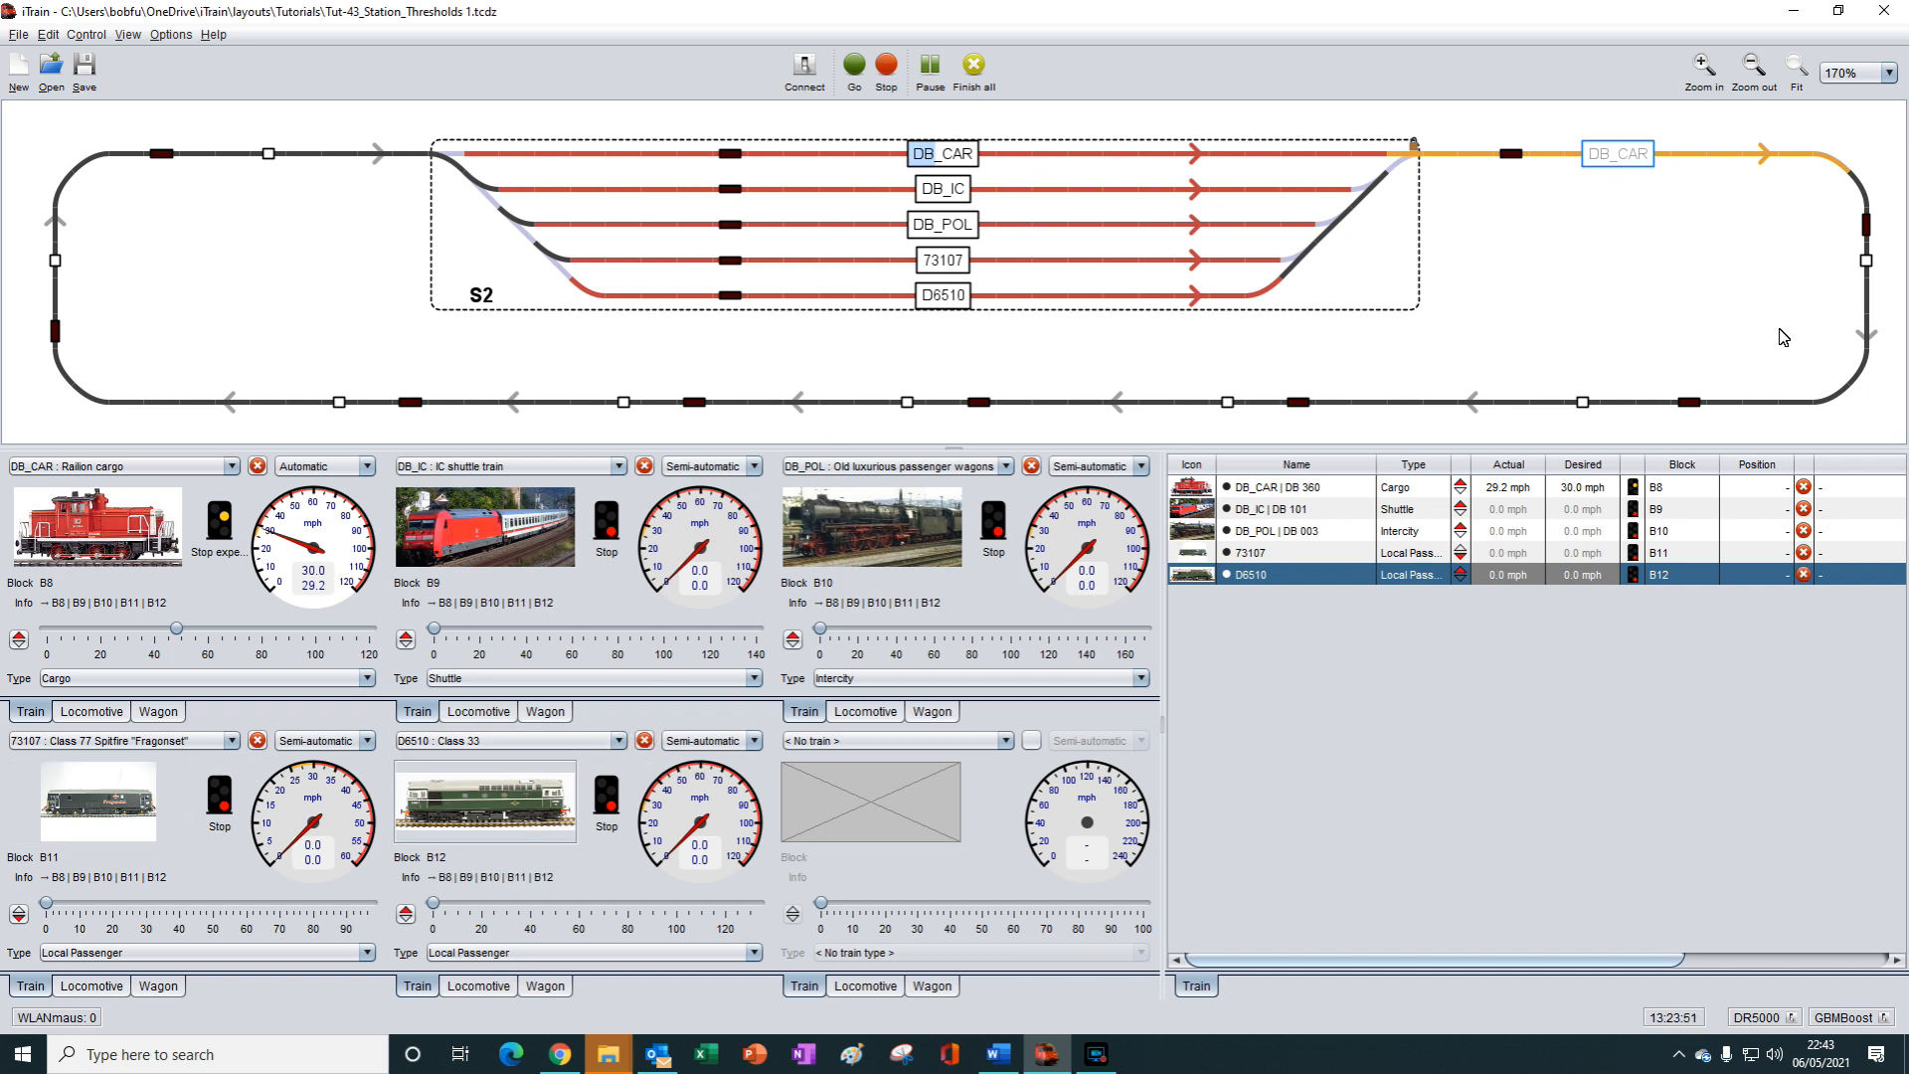
# Step: Simulate the track feedbacks in sequence to advance DB_CAR out of station S2 through blocks B13, B31 and B32
pyautogui.click(1512, 157)
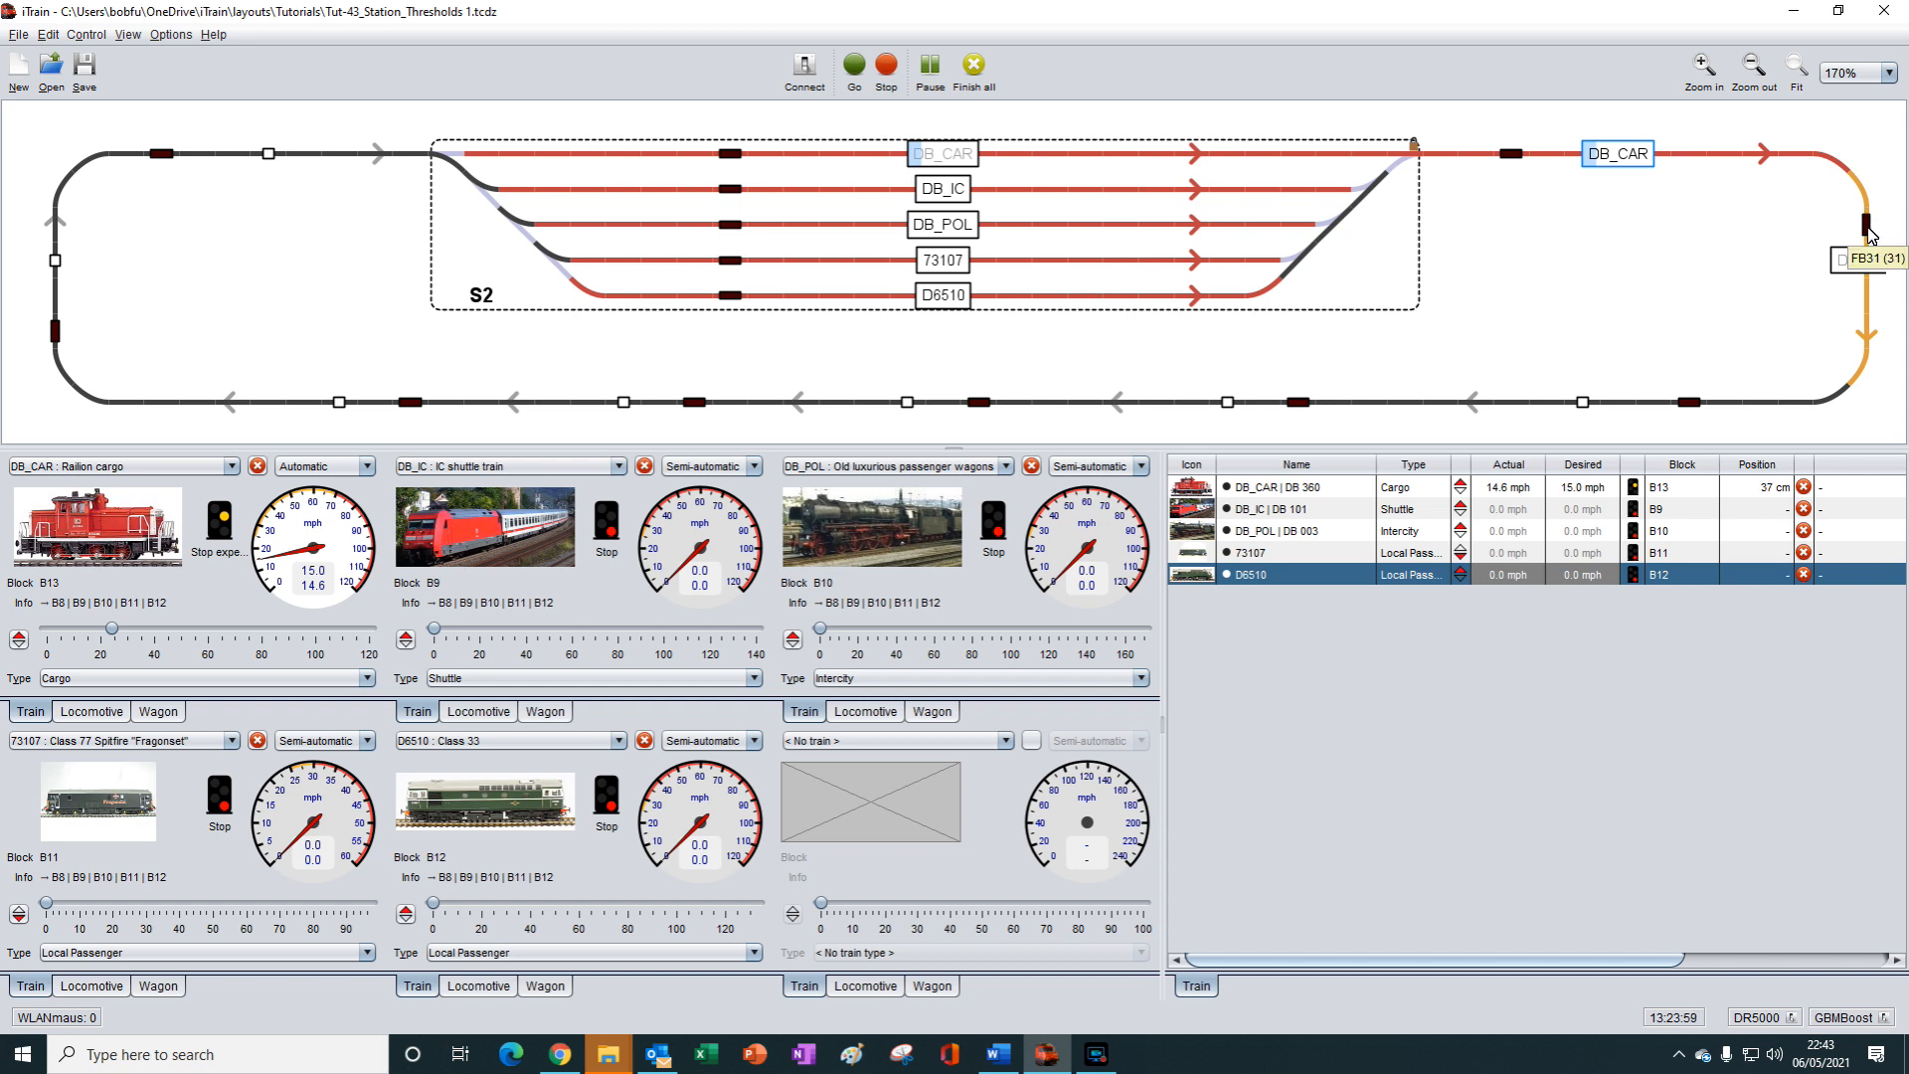
pyautogui.click(1866, 229)
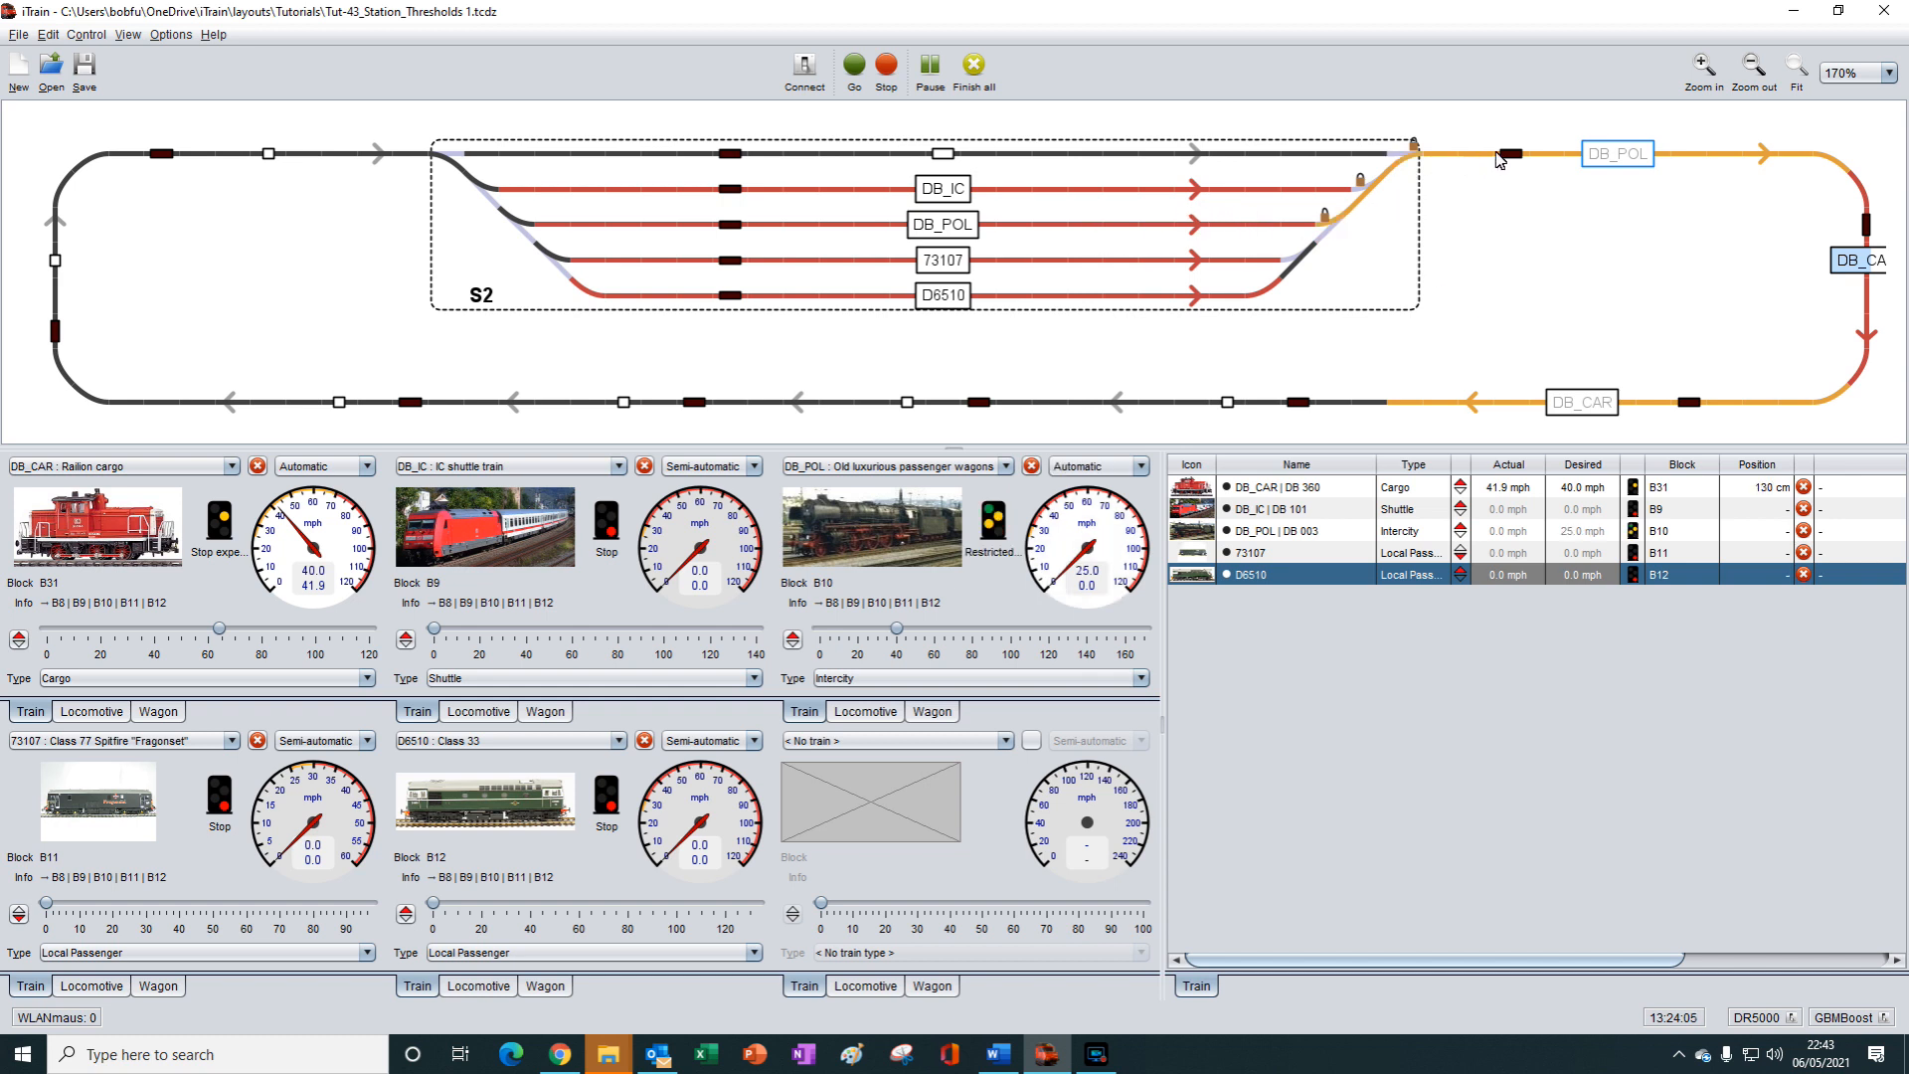
pyautogui.click(1691, 404)
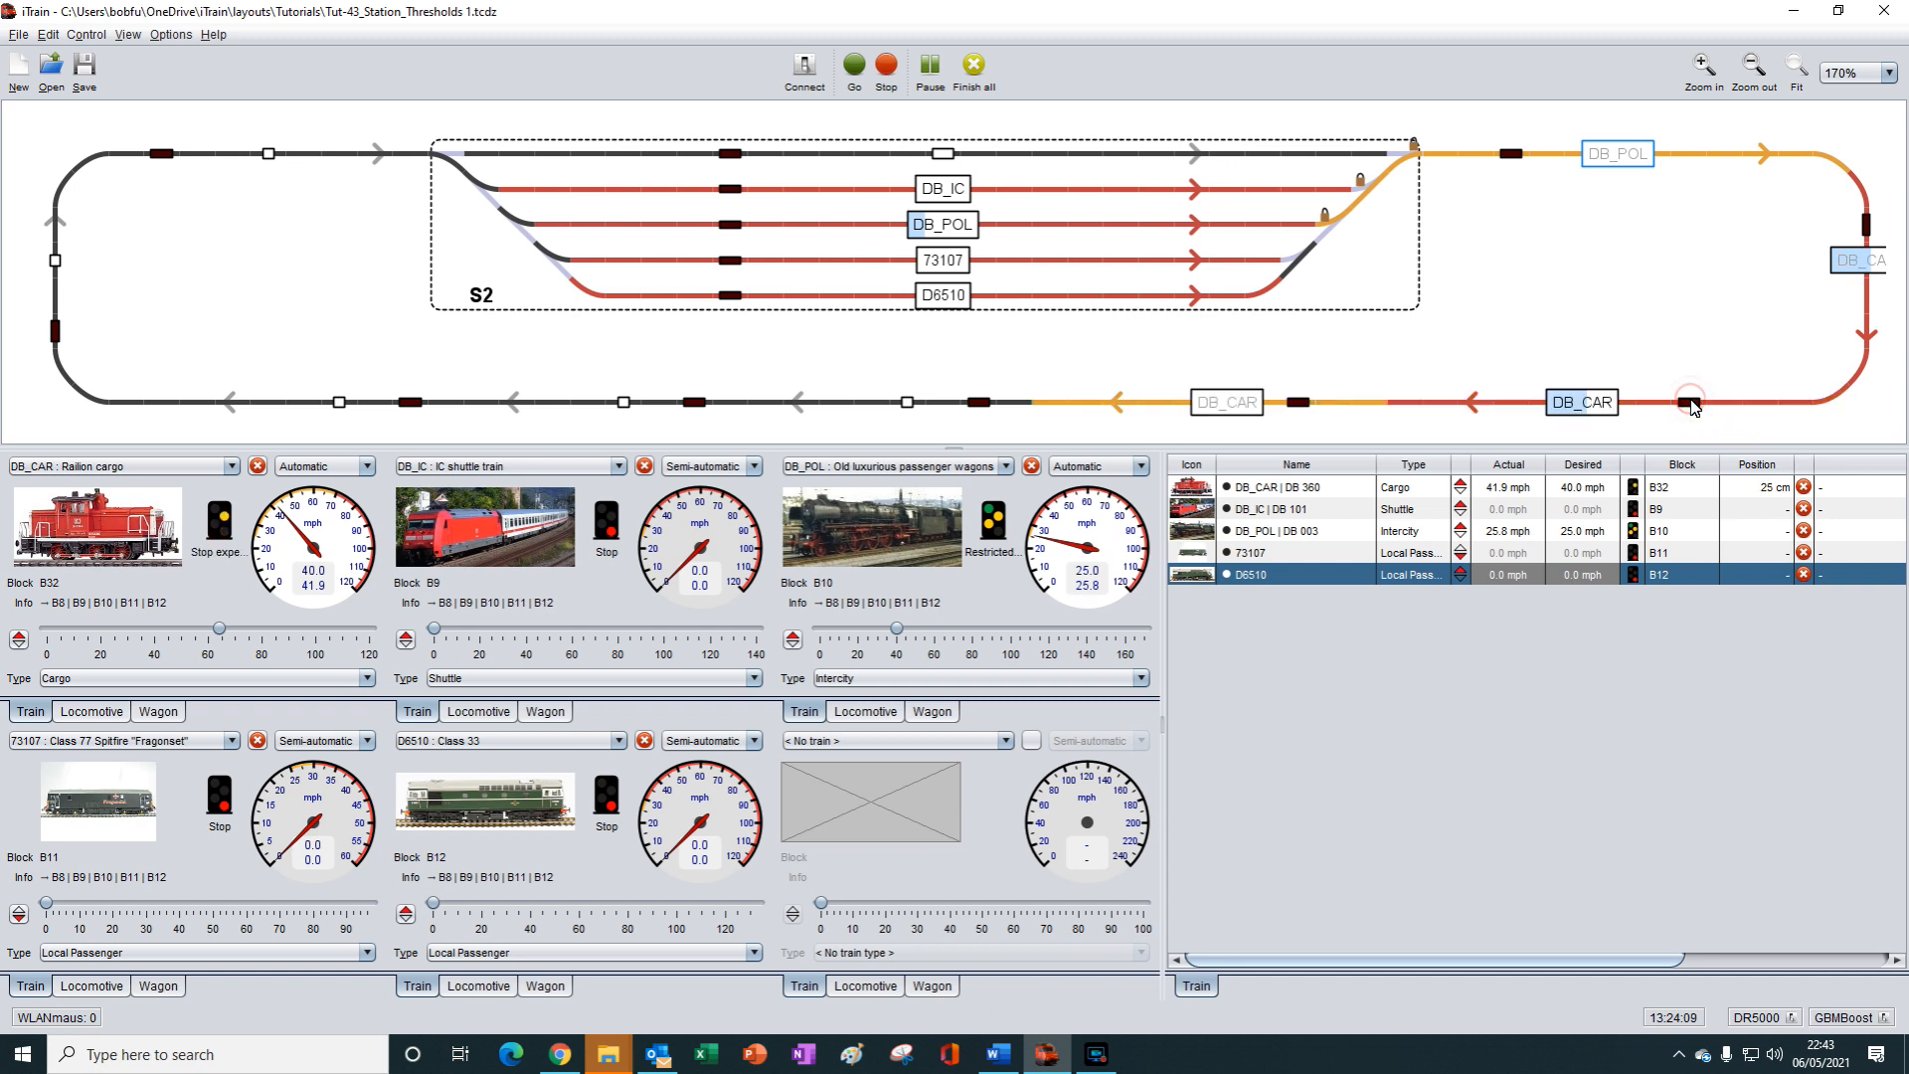
# Step: Alternate feedback triggers to advance DB_POL through blocks B13, B31 and B32 and DB_CAR through B33 and B34
pyautogui.click(1510, 154)
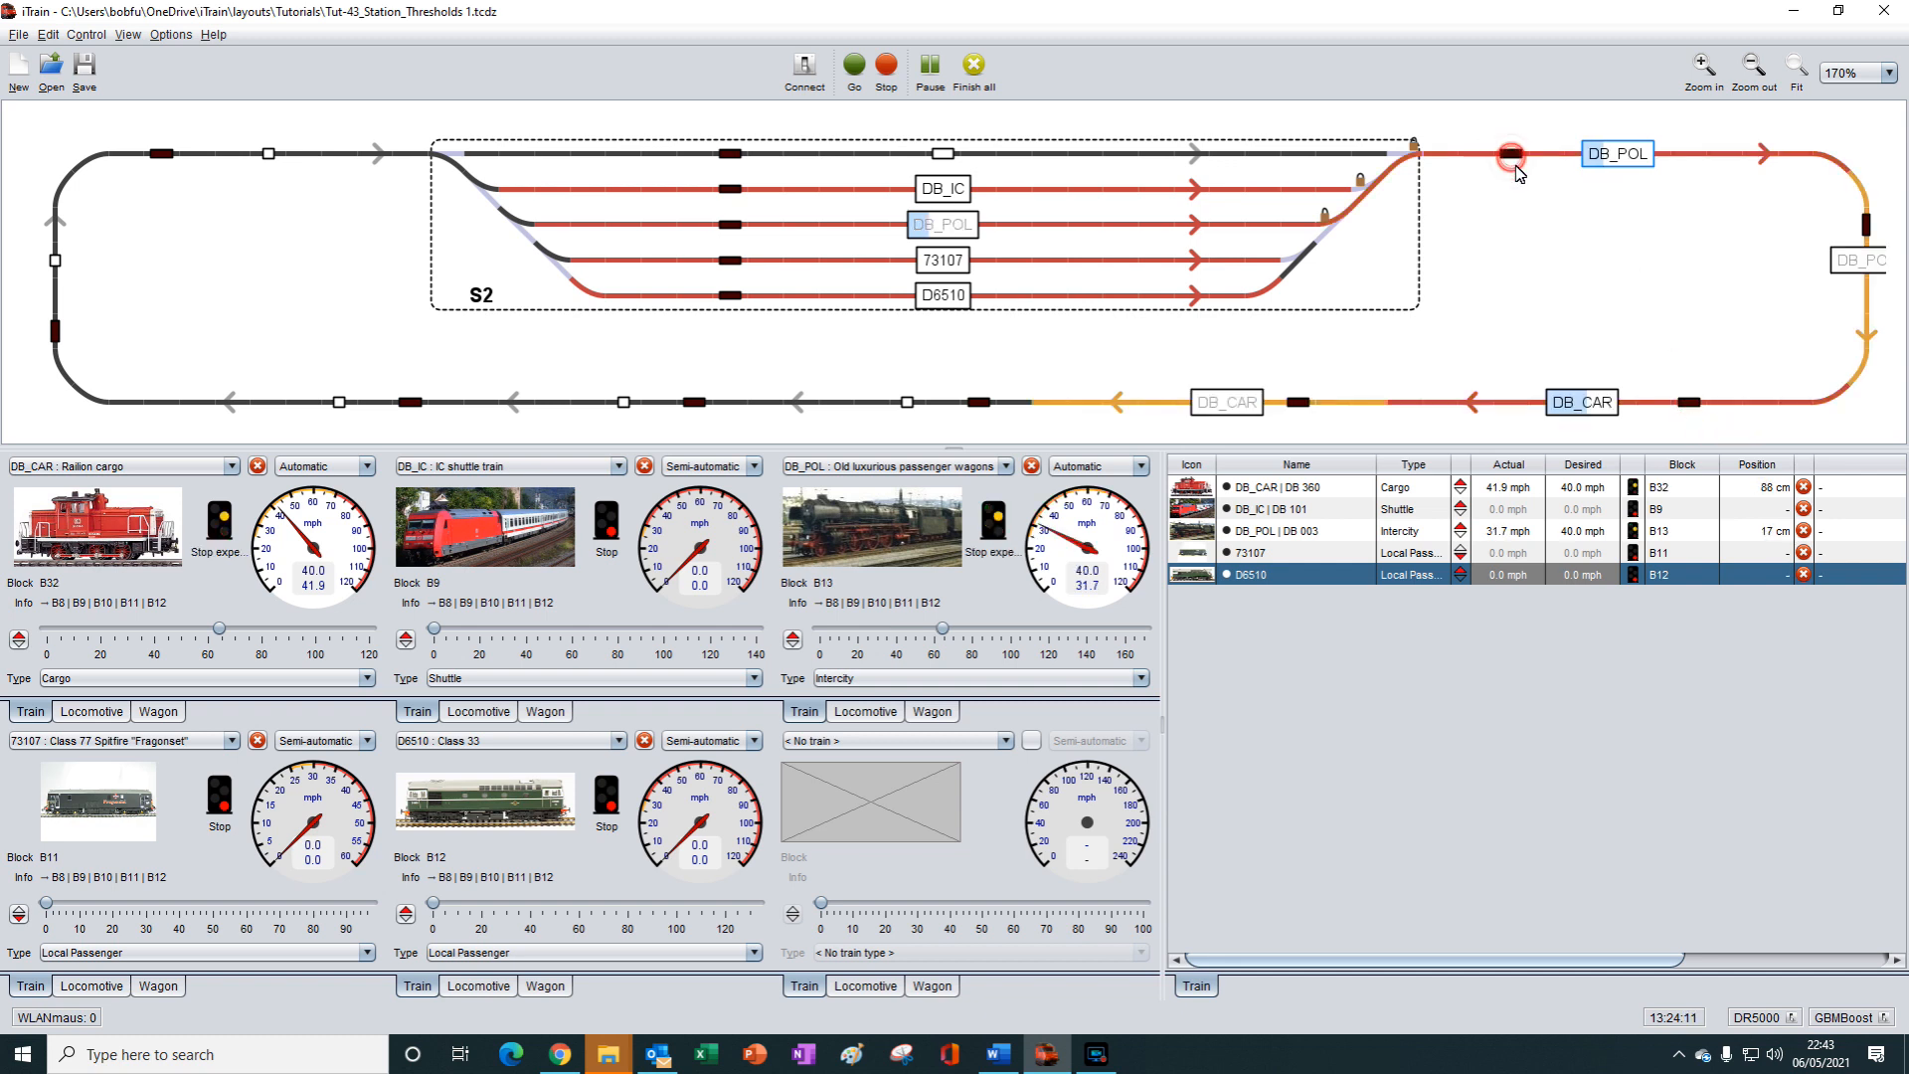
pyautogui.click(1297, 404)
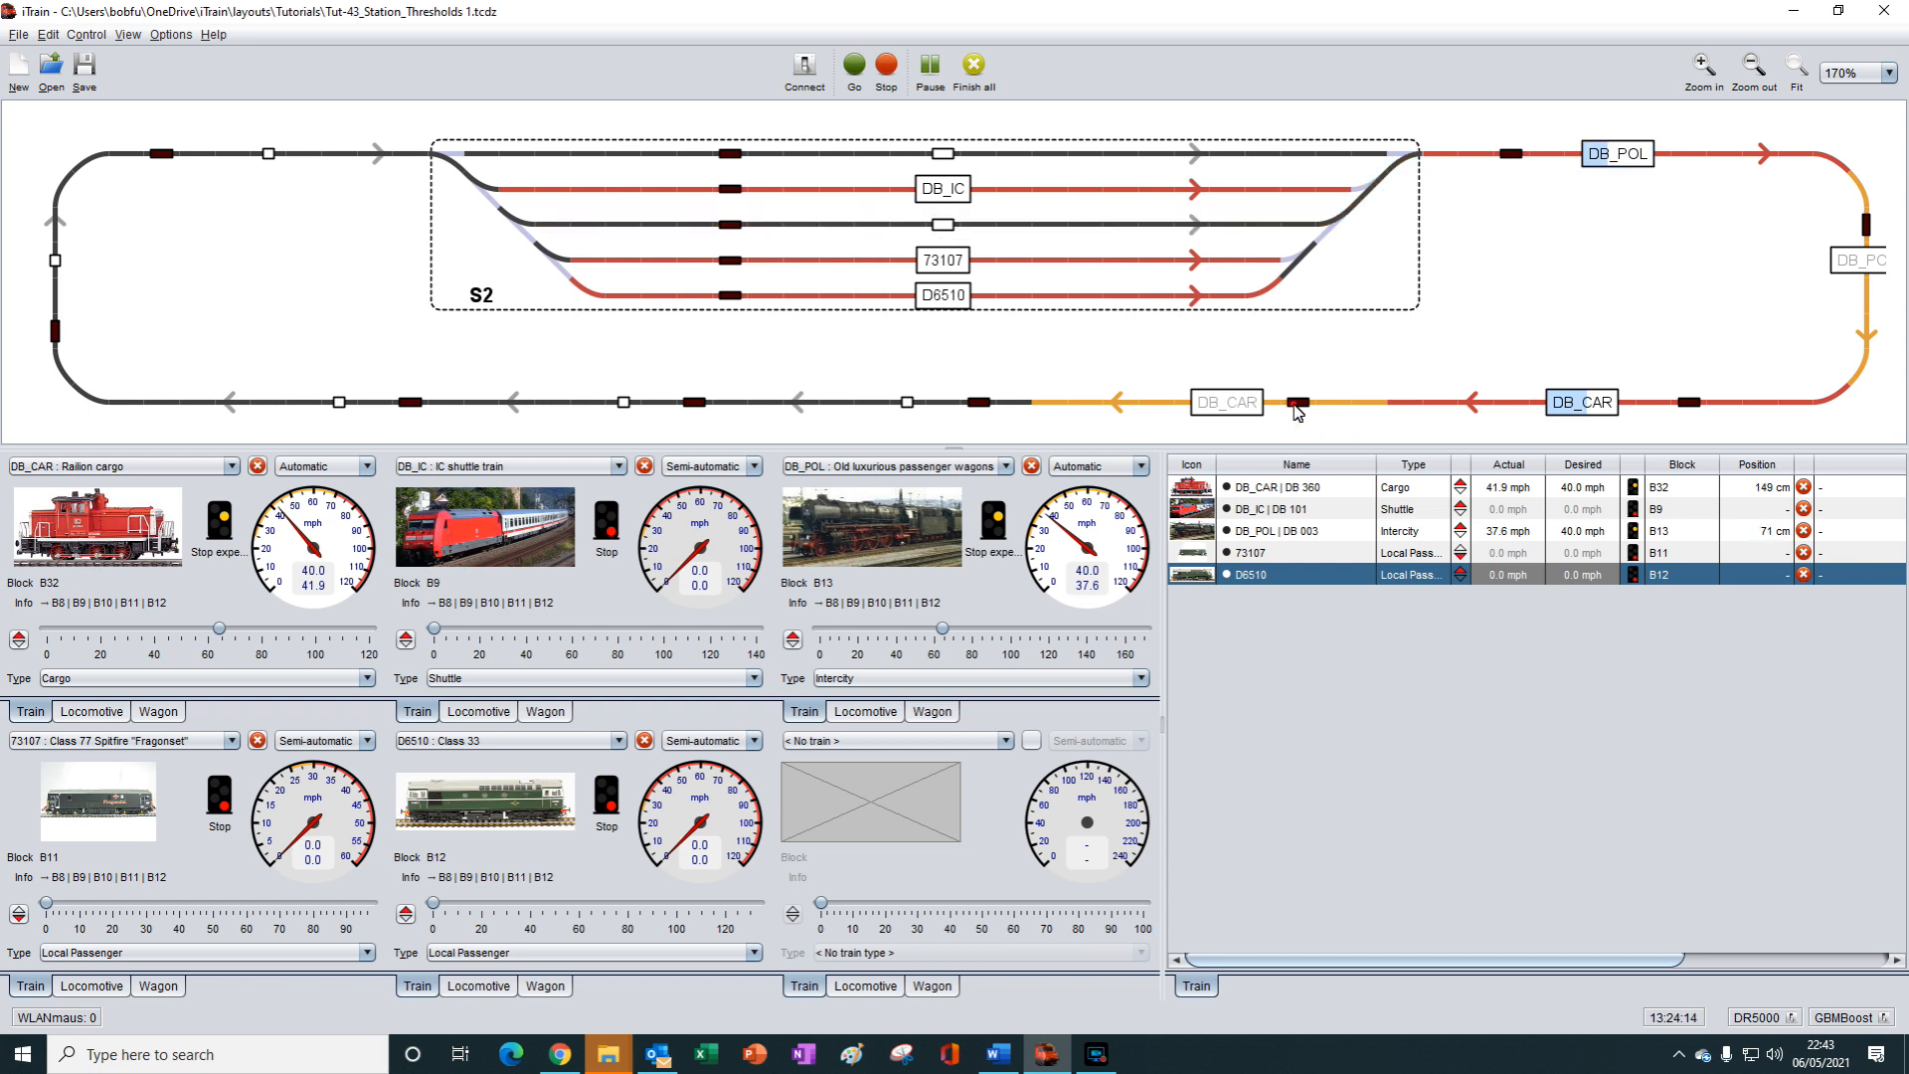
pyautogui.click(1867, 228)
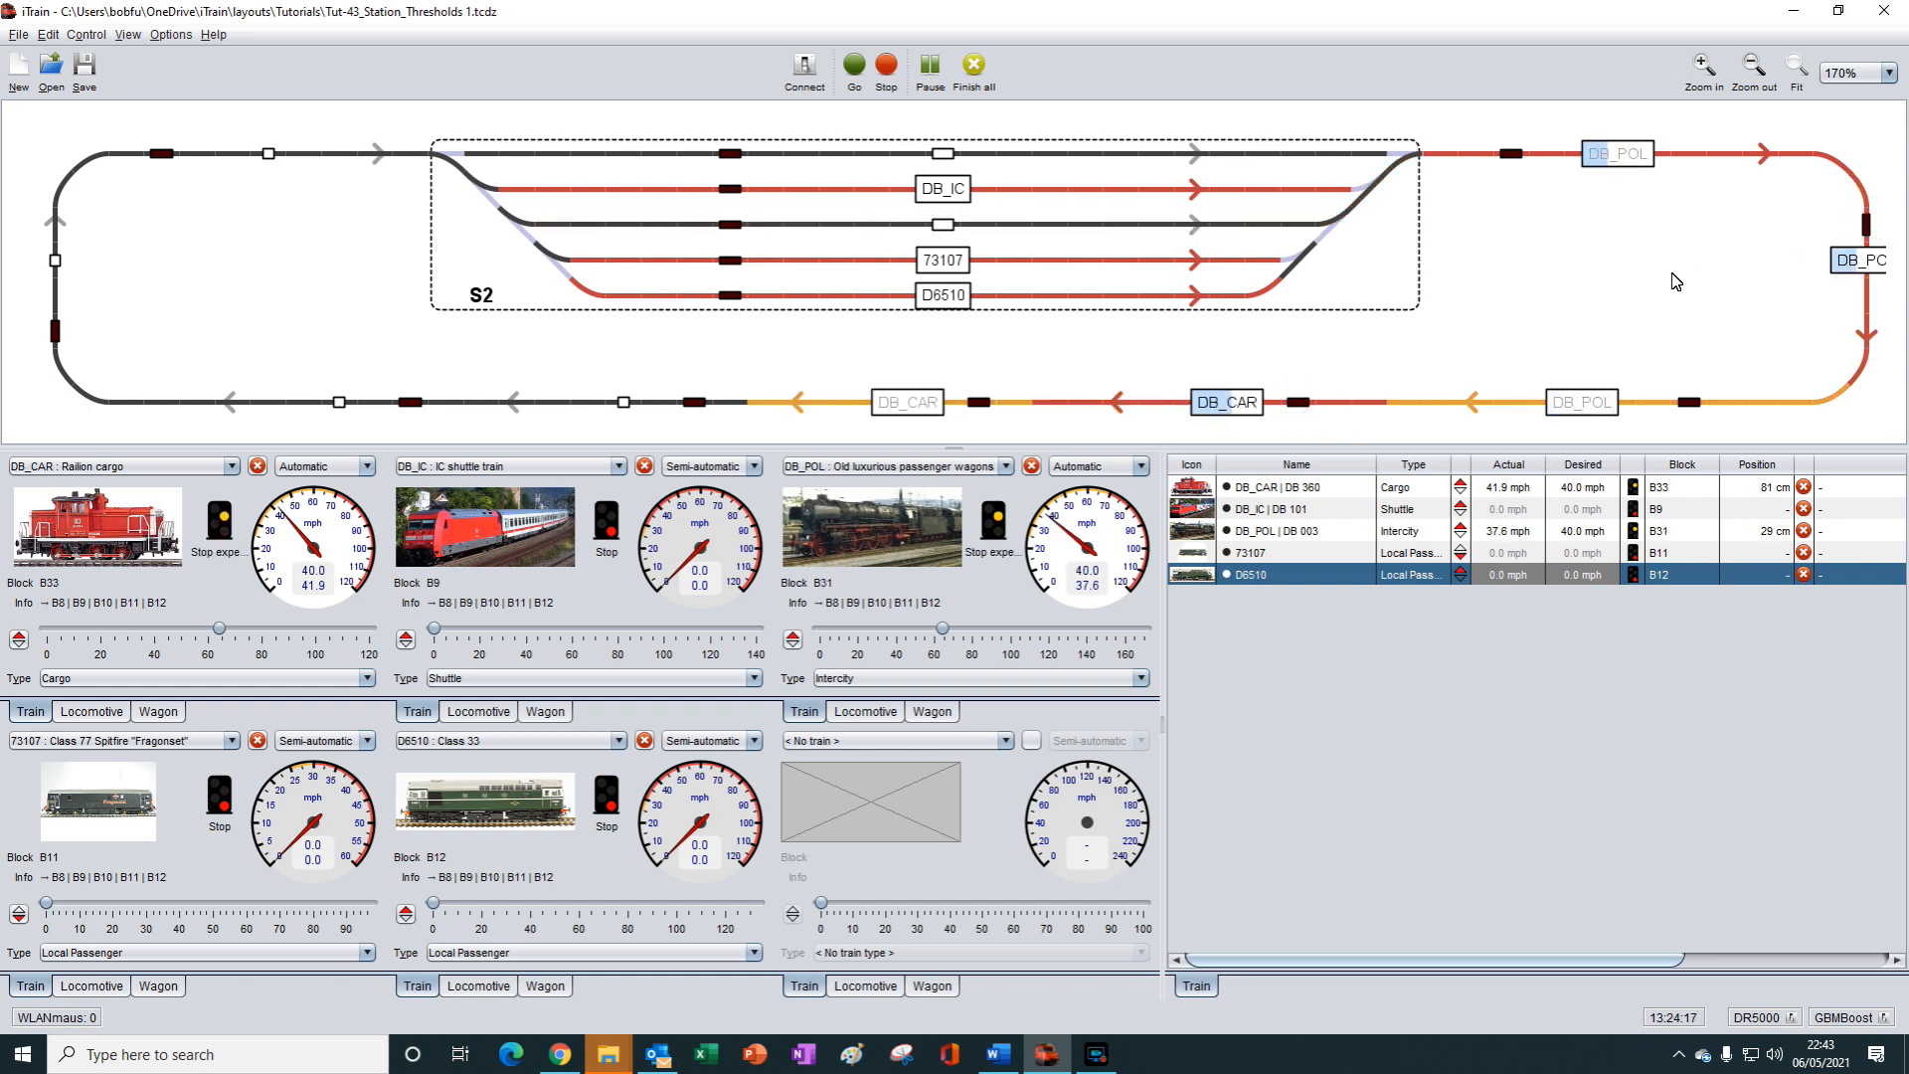
pyautogui.click(981, 402)
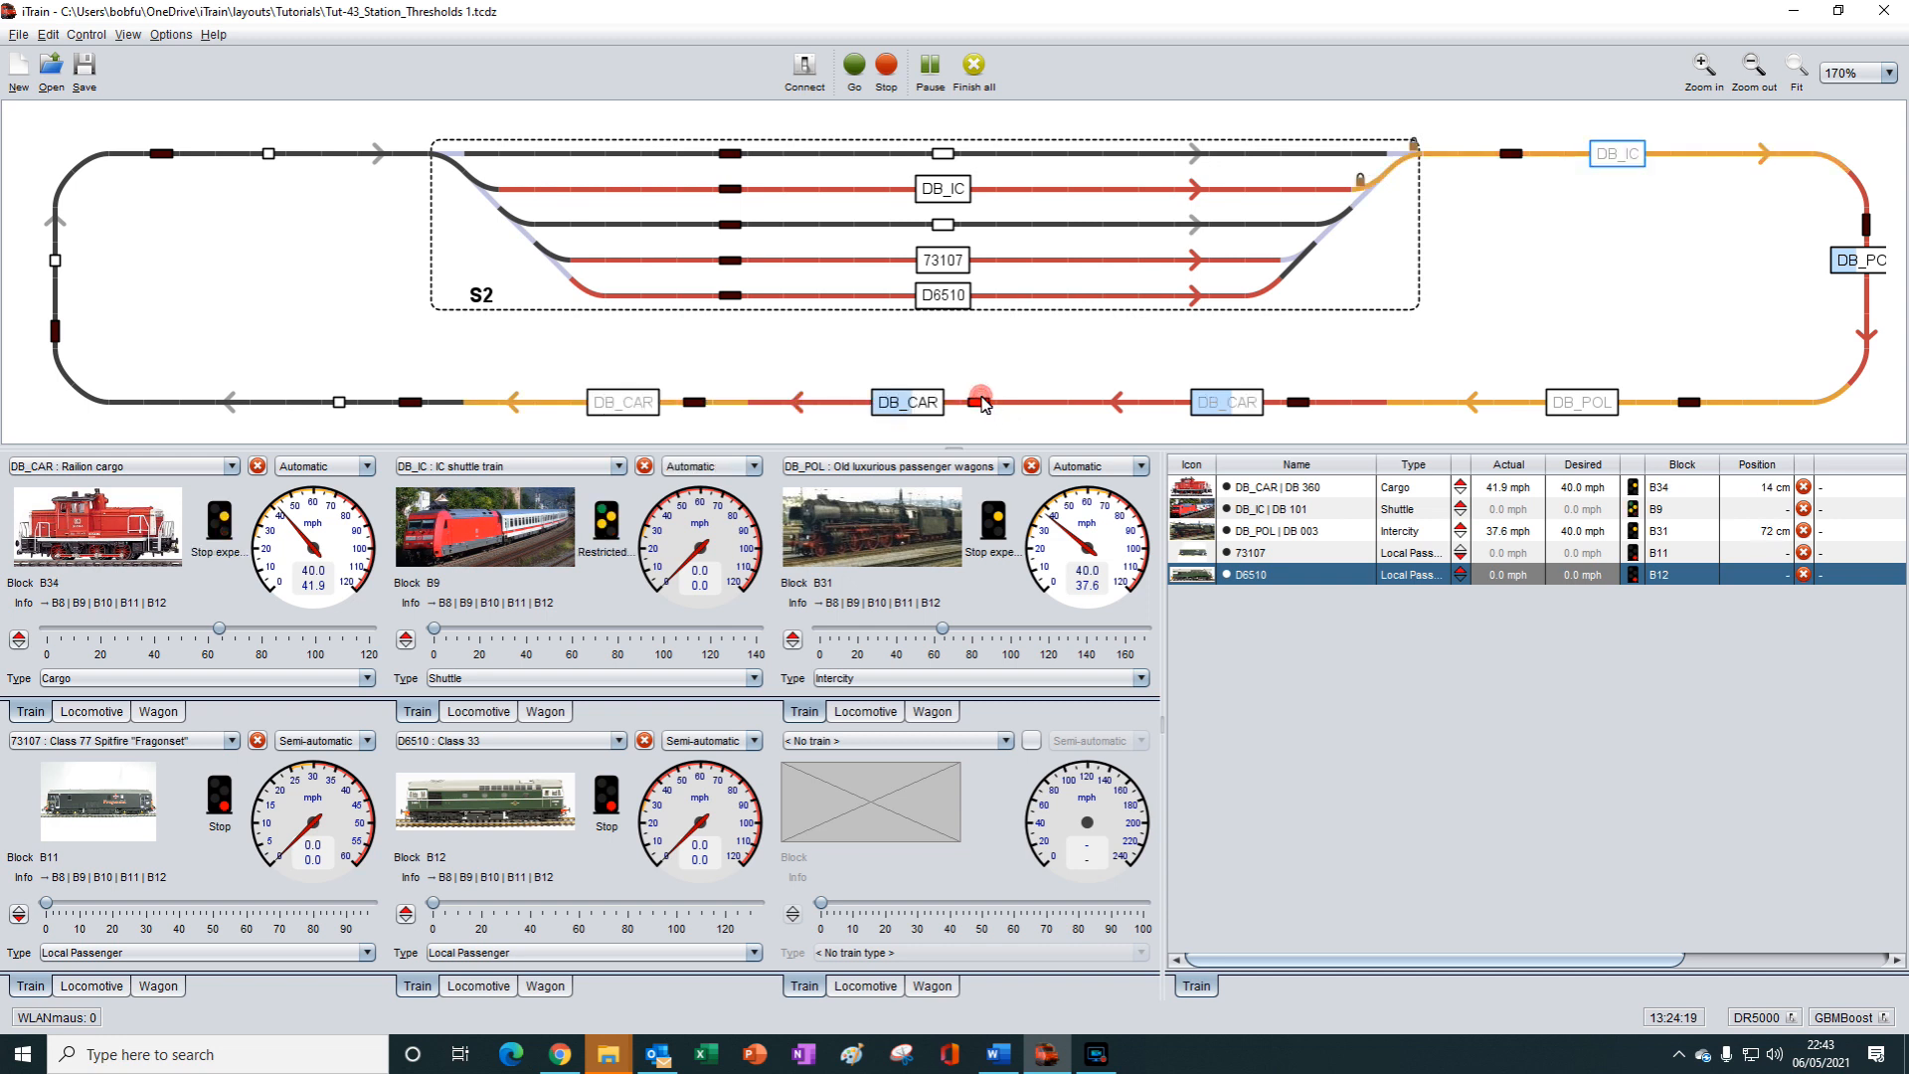
pyautogui.click(1690, 404)
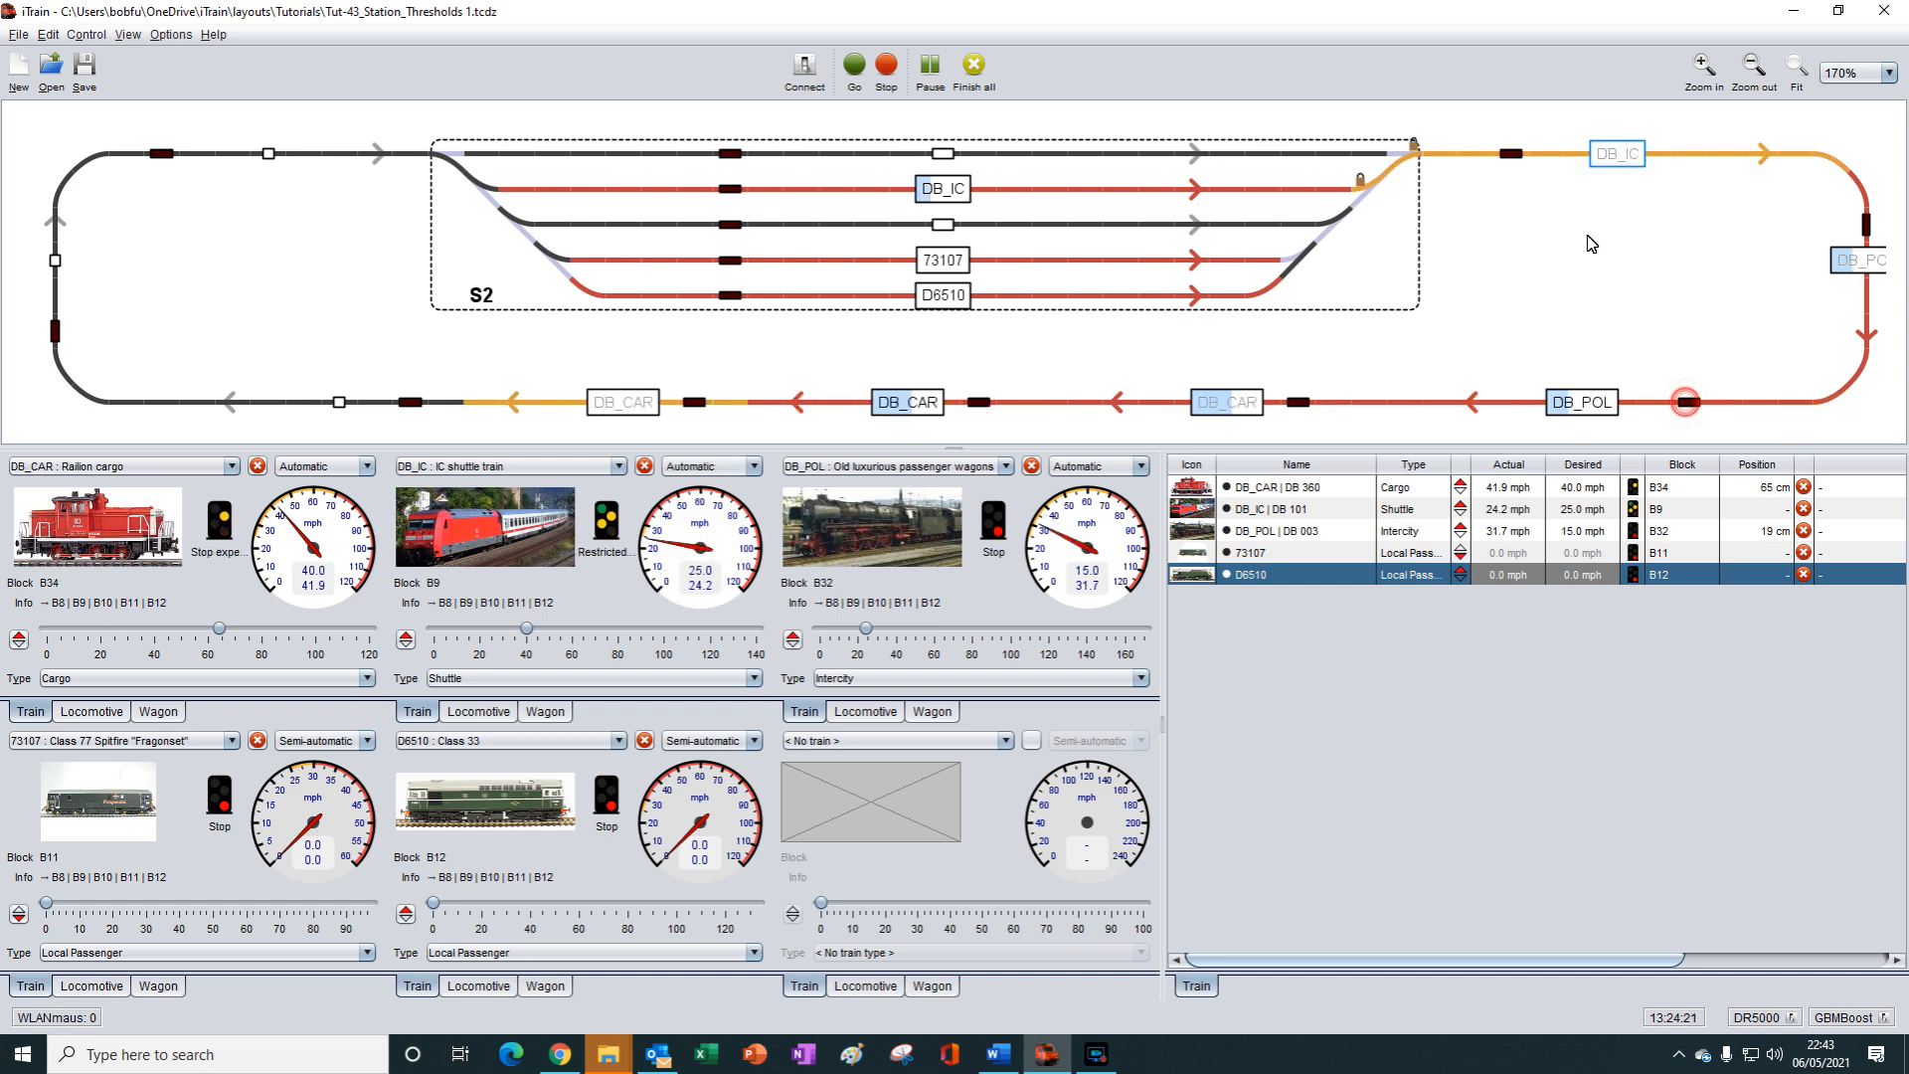
# Step: Simulate feedbacks to advance DB_IC through B13, B31 and B32, DB_CAR through B35 and B36, and DB_POL through B33 and B34
pyautogui.click(1511, 155)
pyautogui.click(695, 403)
pyautogui.click(1298, 403)
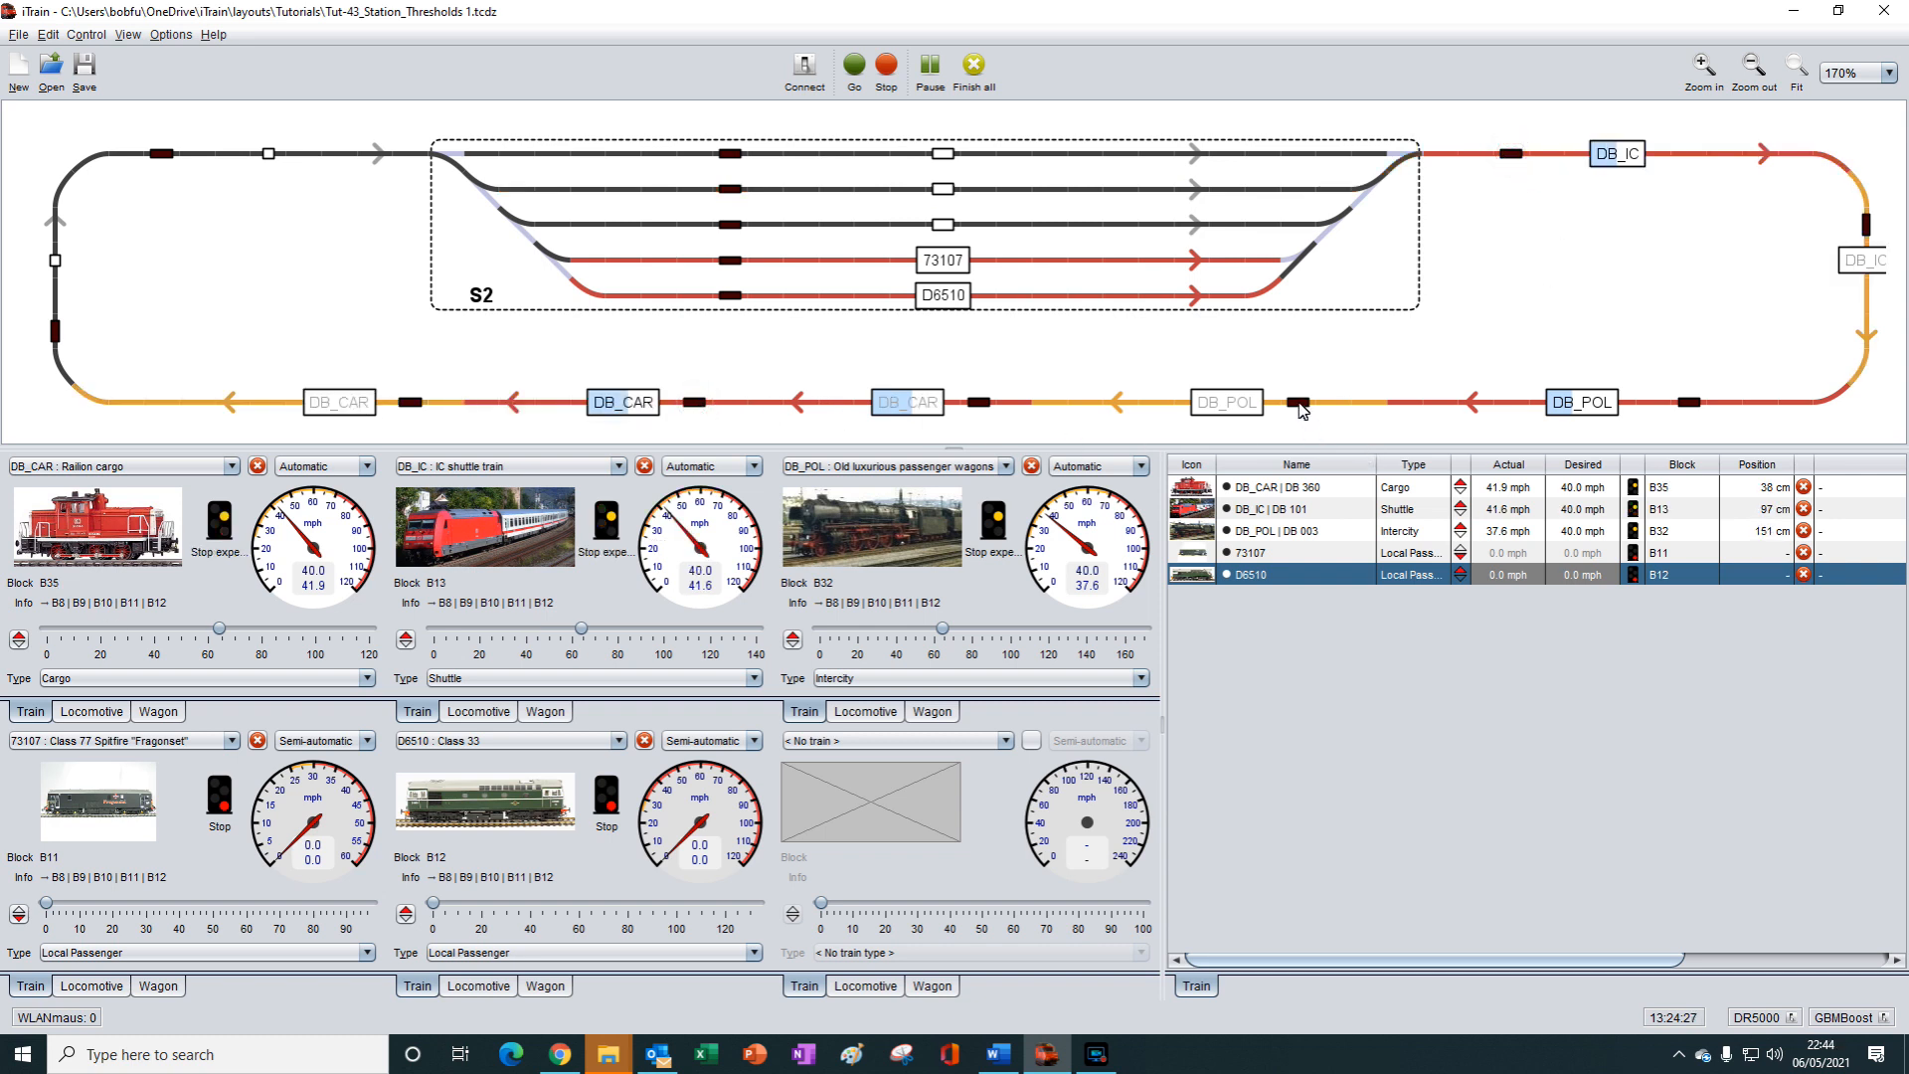
pyautogui.click(1868, 227)
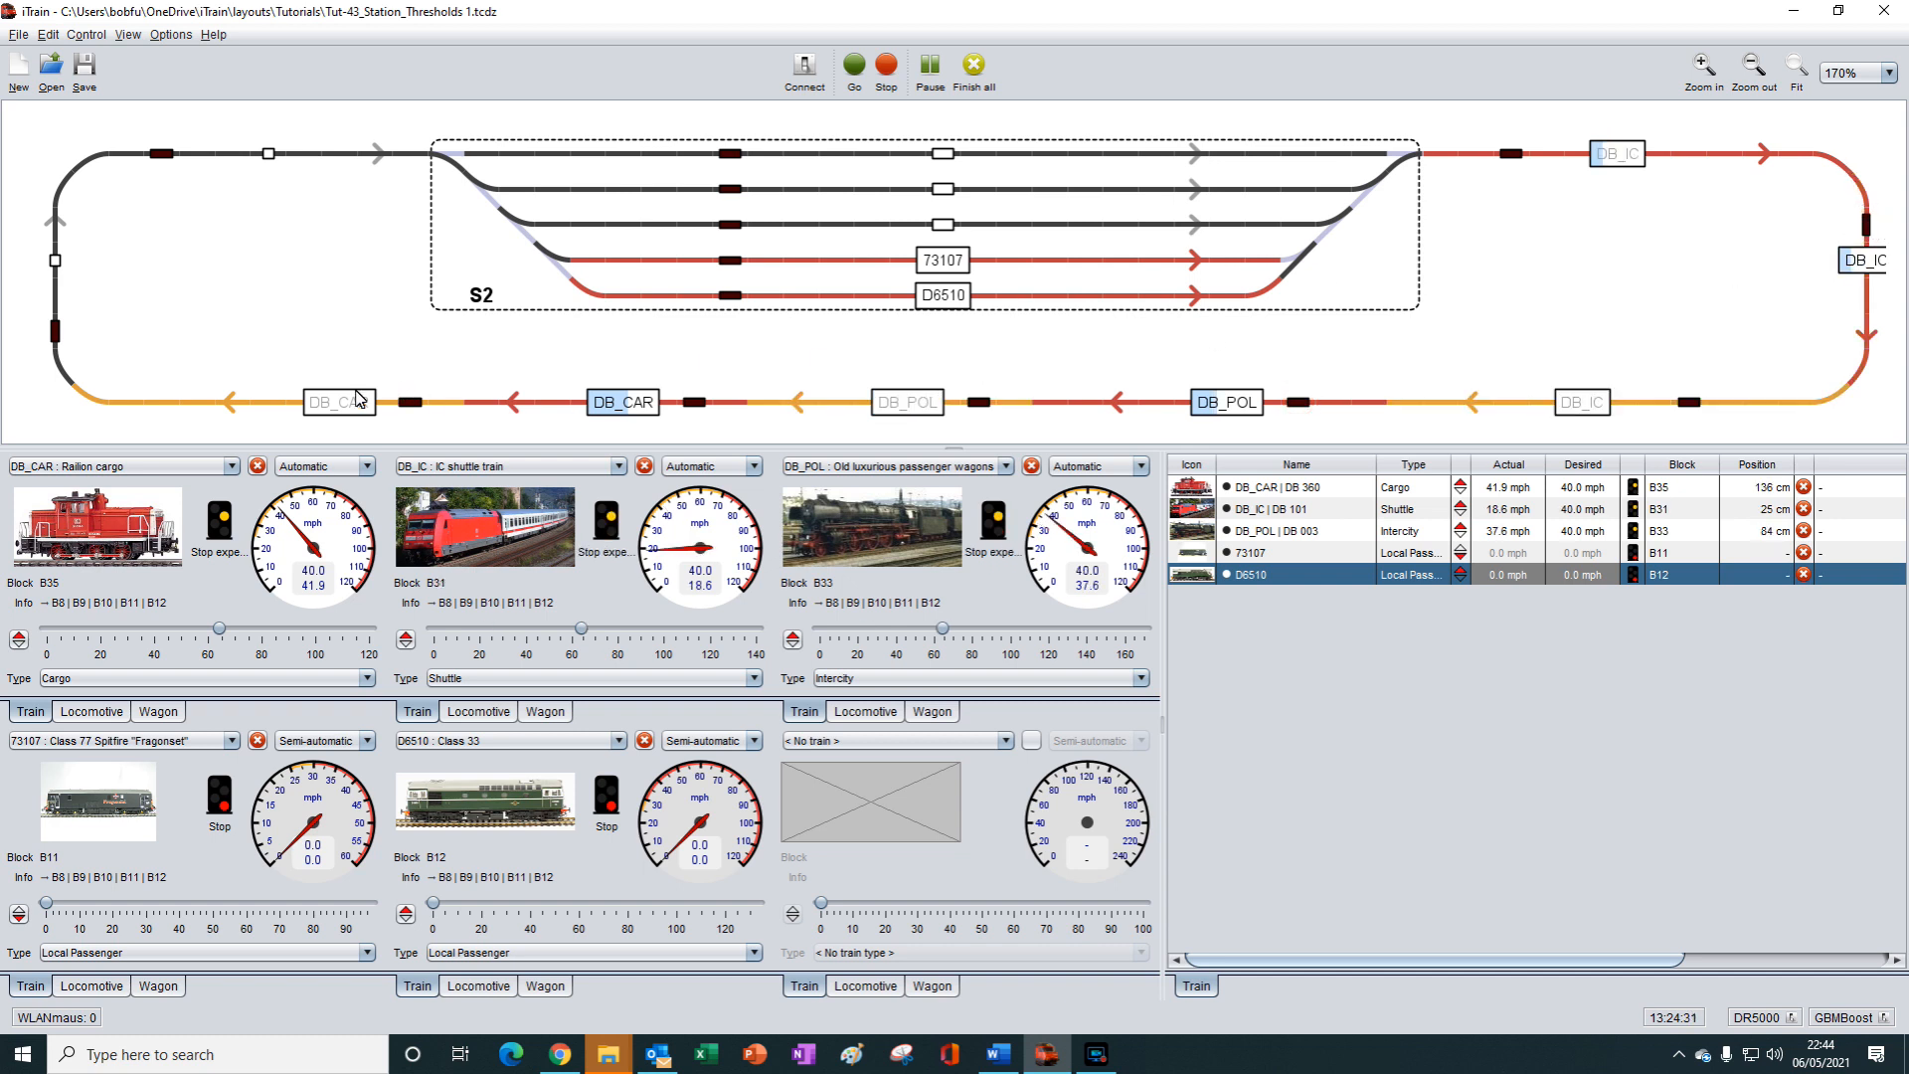
pyautogui.click(409, 402)
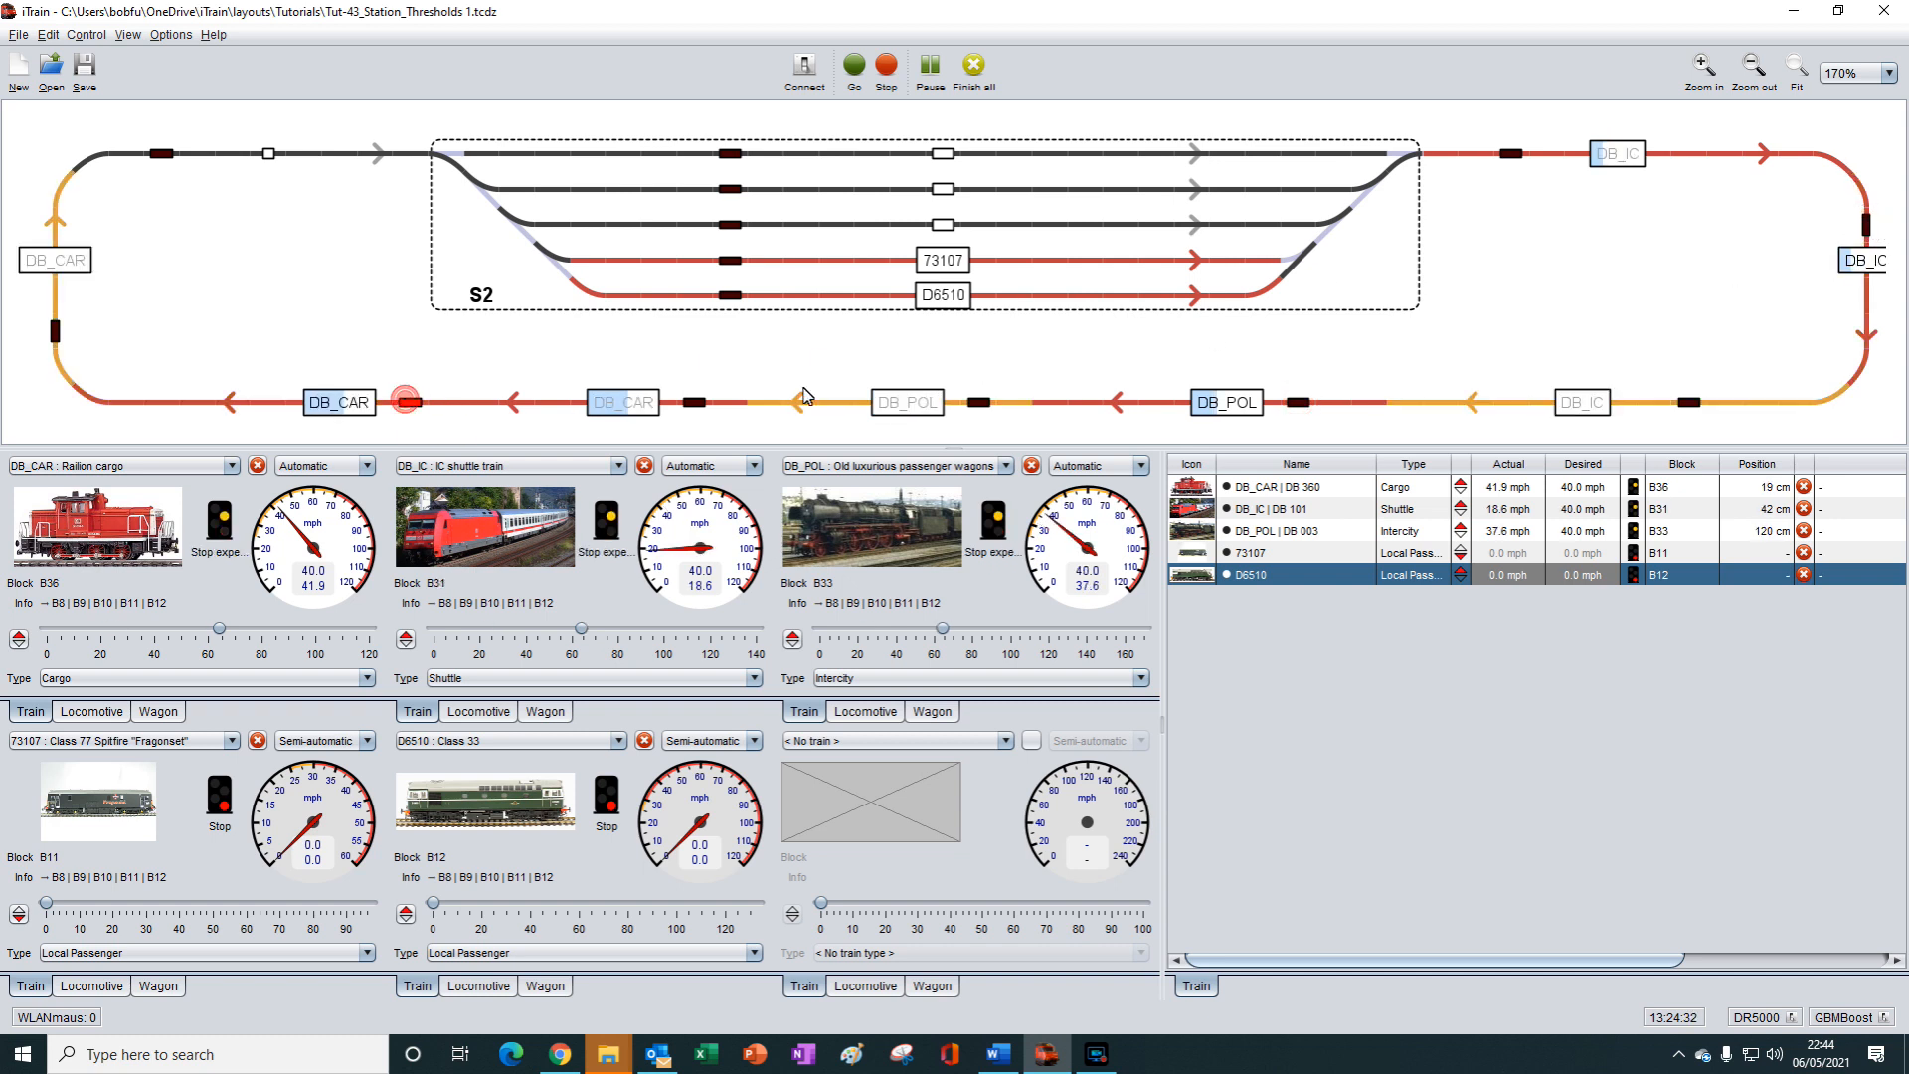
pyautogui.click(979, 406)
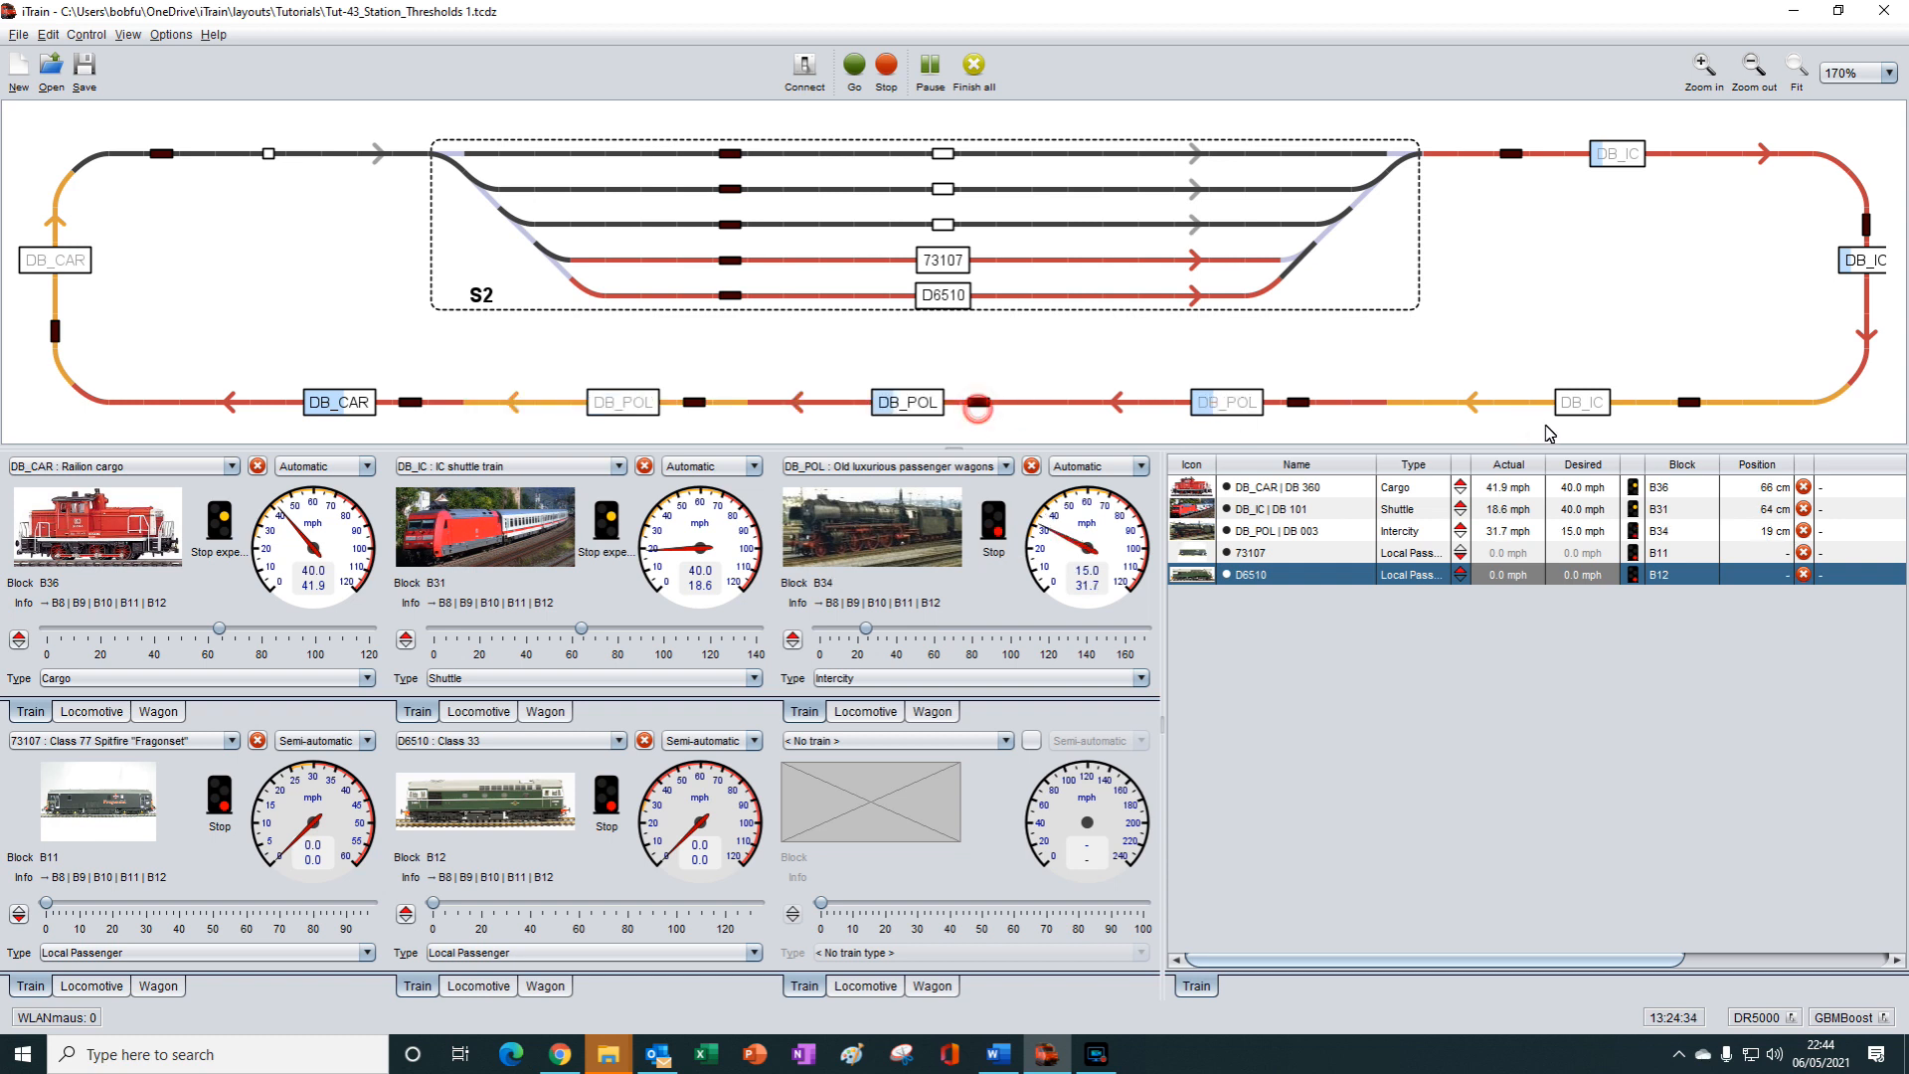
pyautogui.click(1693, 403)
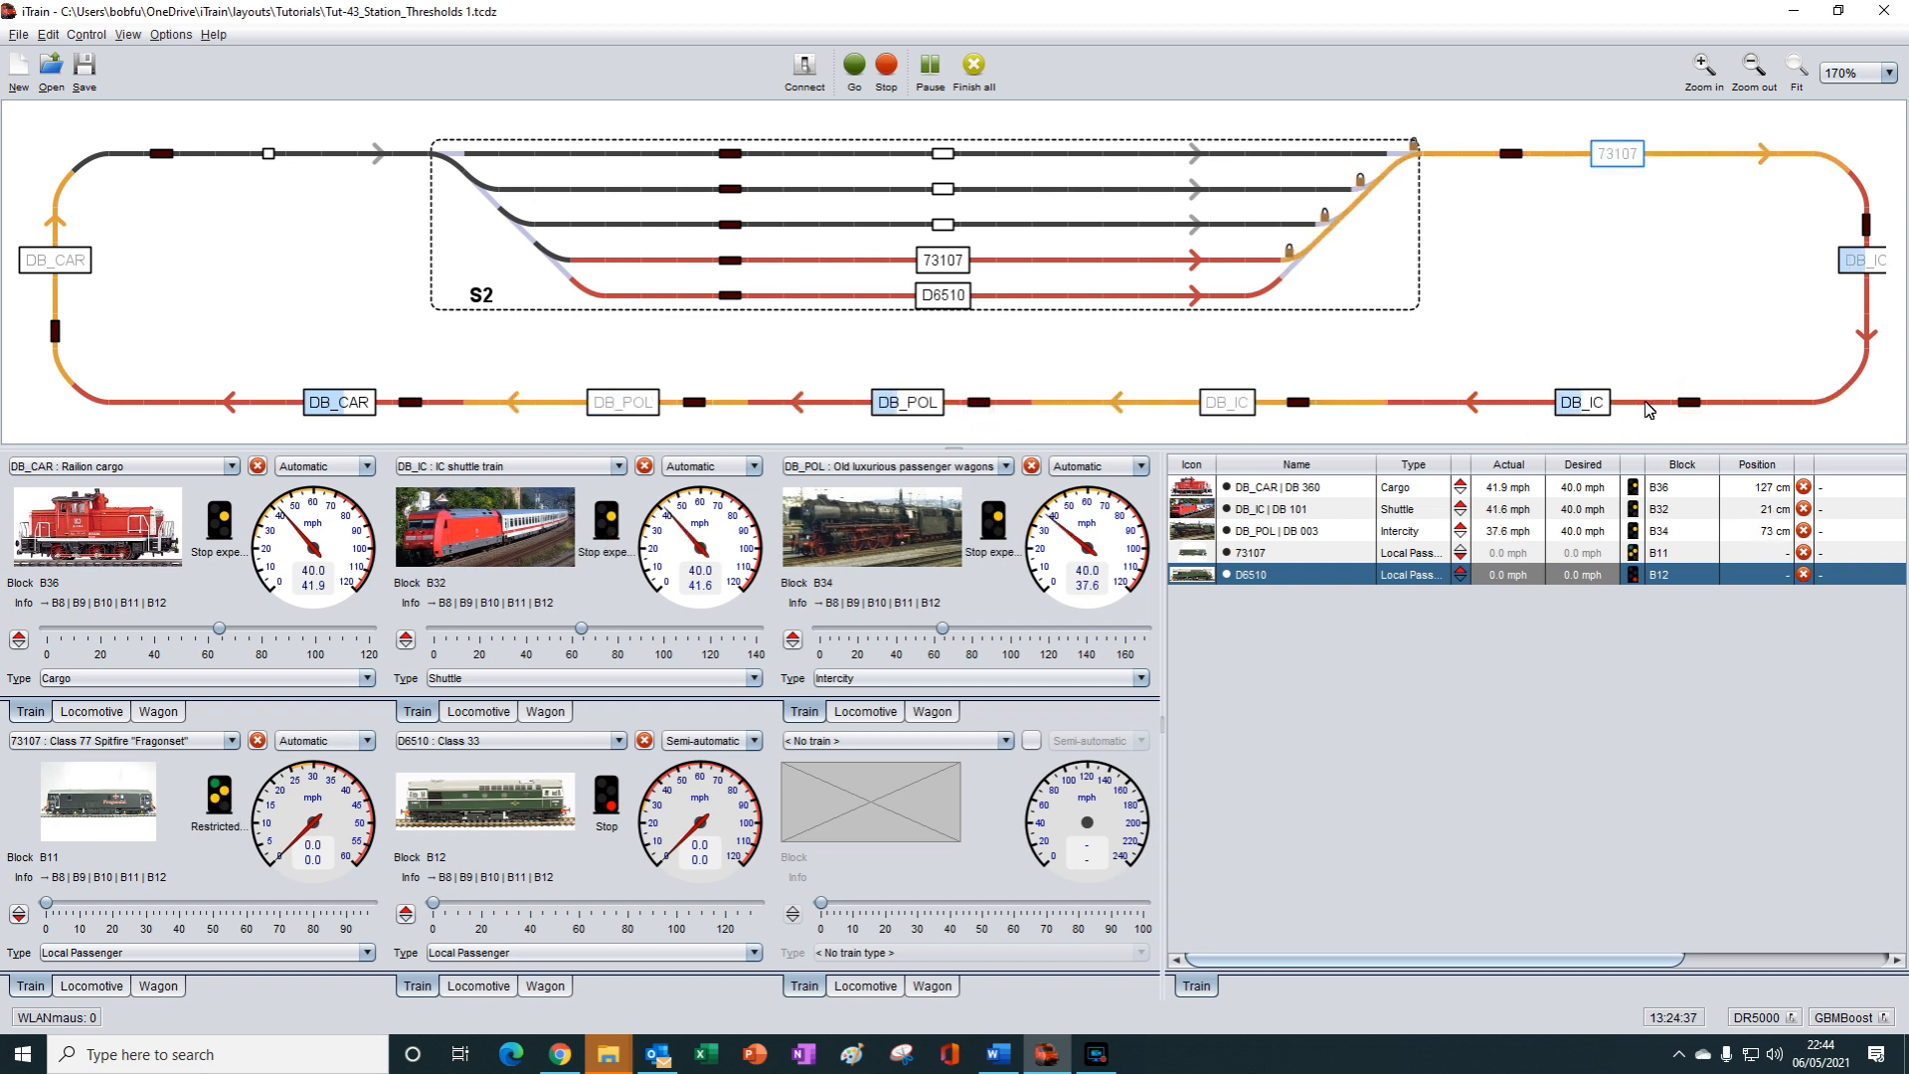
# Step: Simulate feedbacks to advance DB_CAR to B37, DB_POL to B35, DB_IC to B33, and 73107 out of S2 to B13 and B31
pyautogui.click(57, 332)
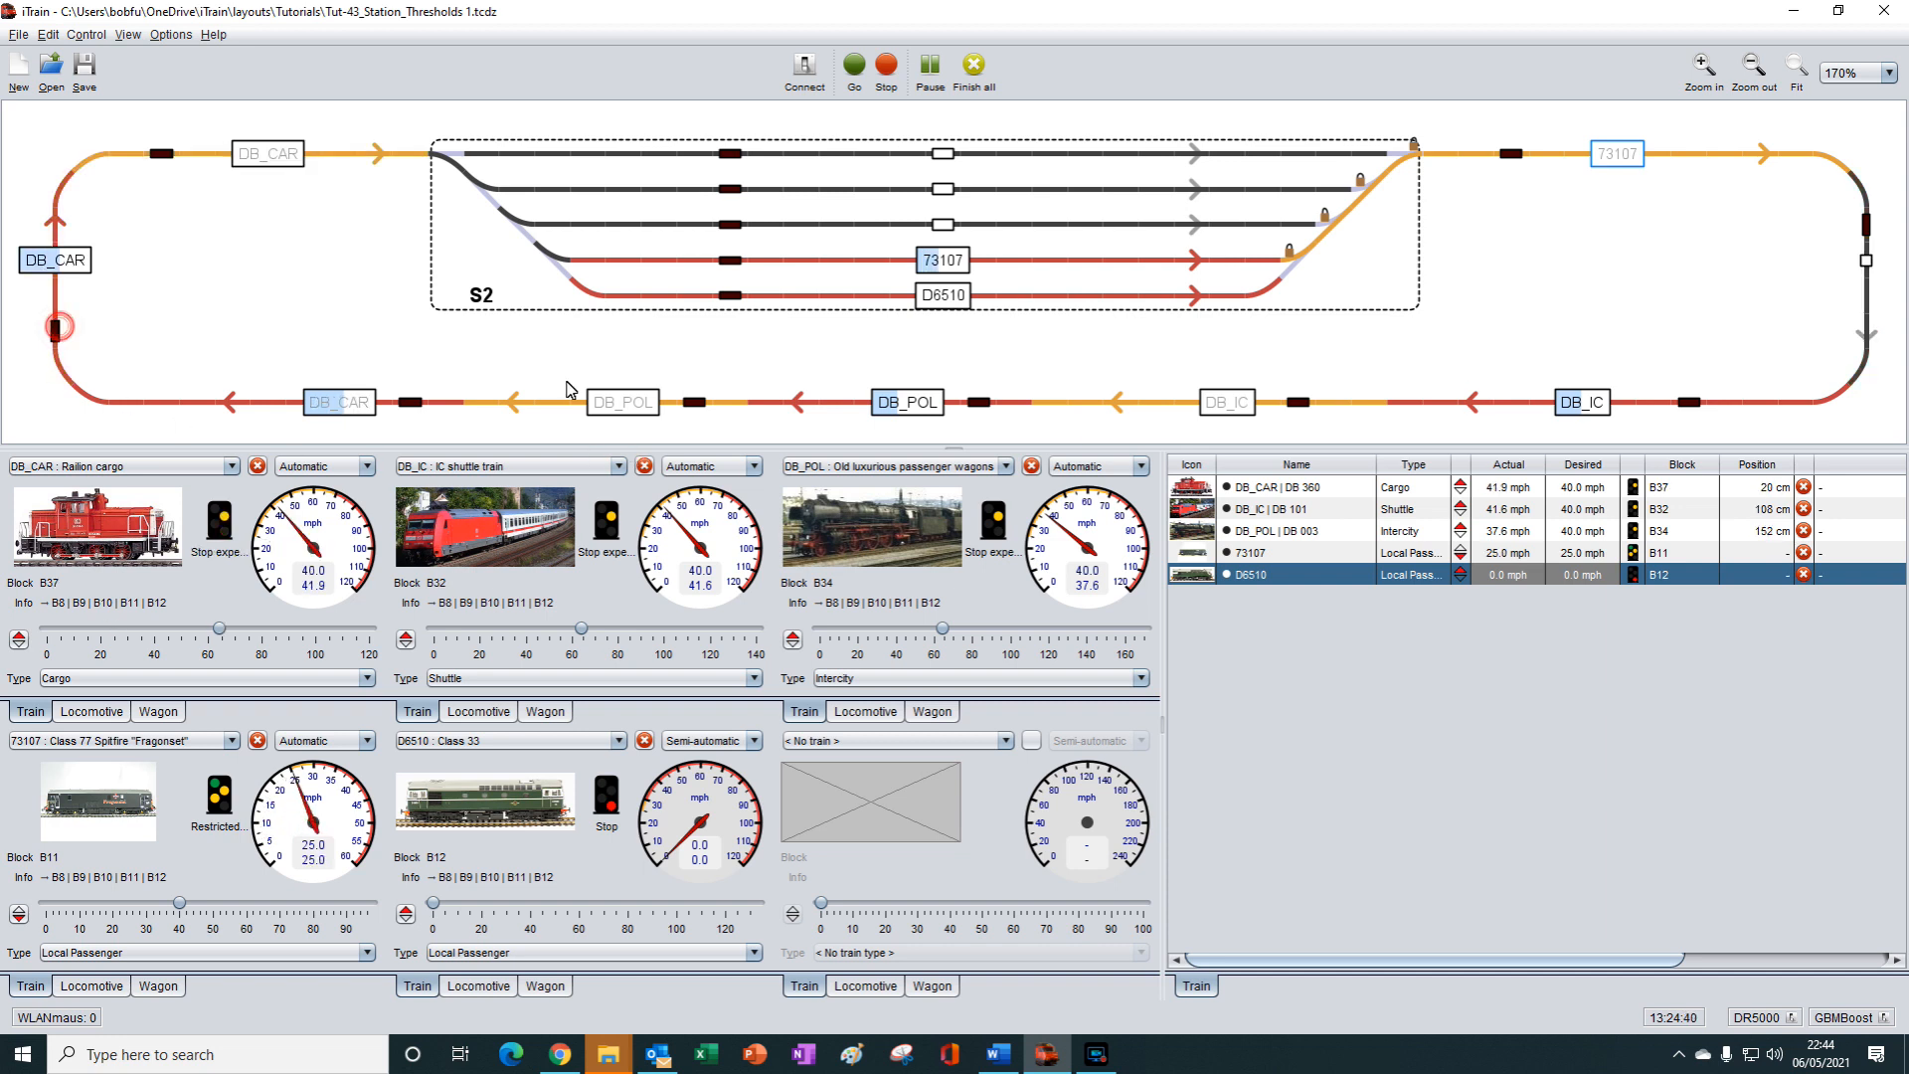
pyautogui.click(692, 402)
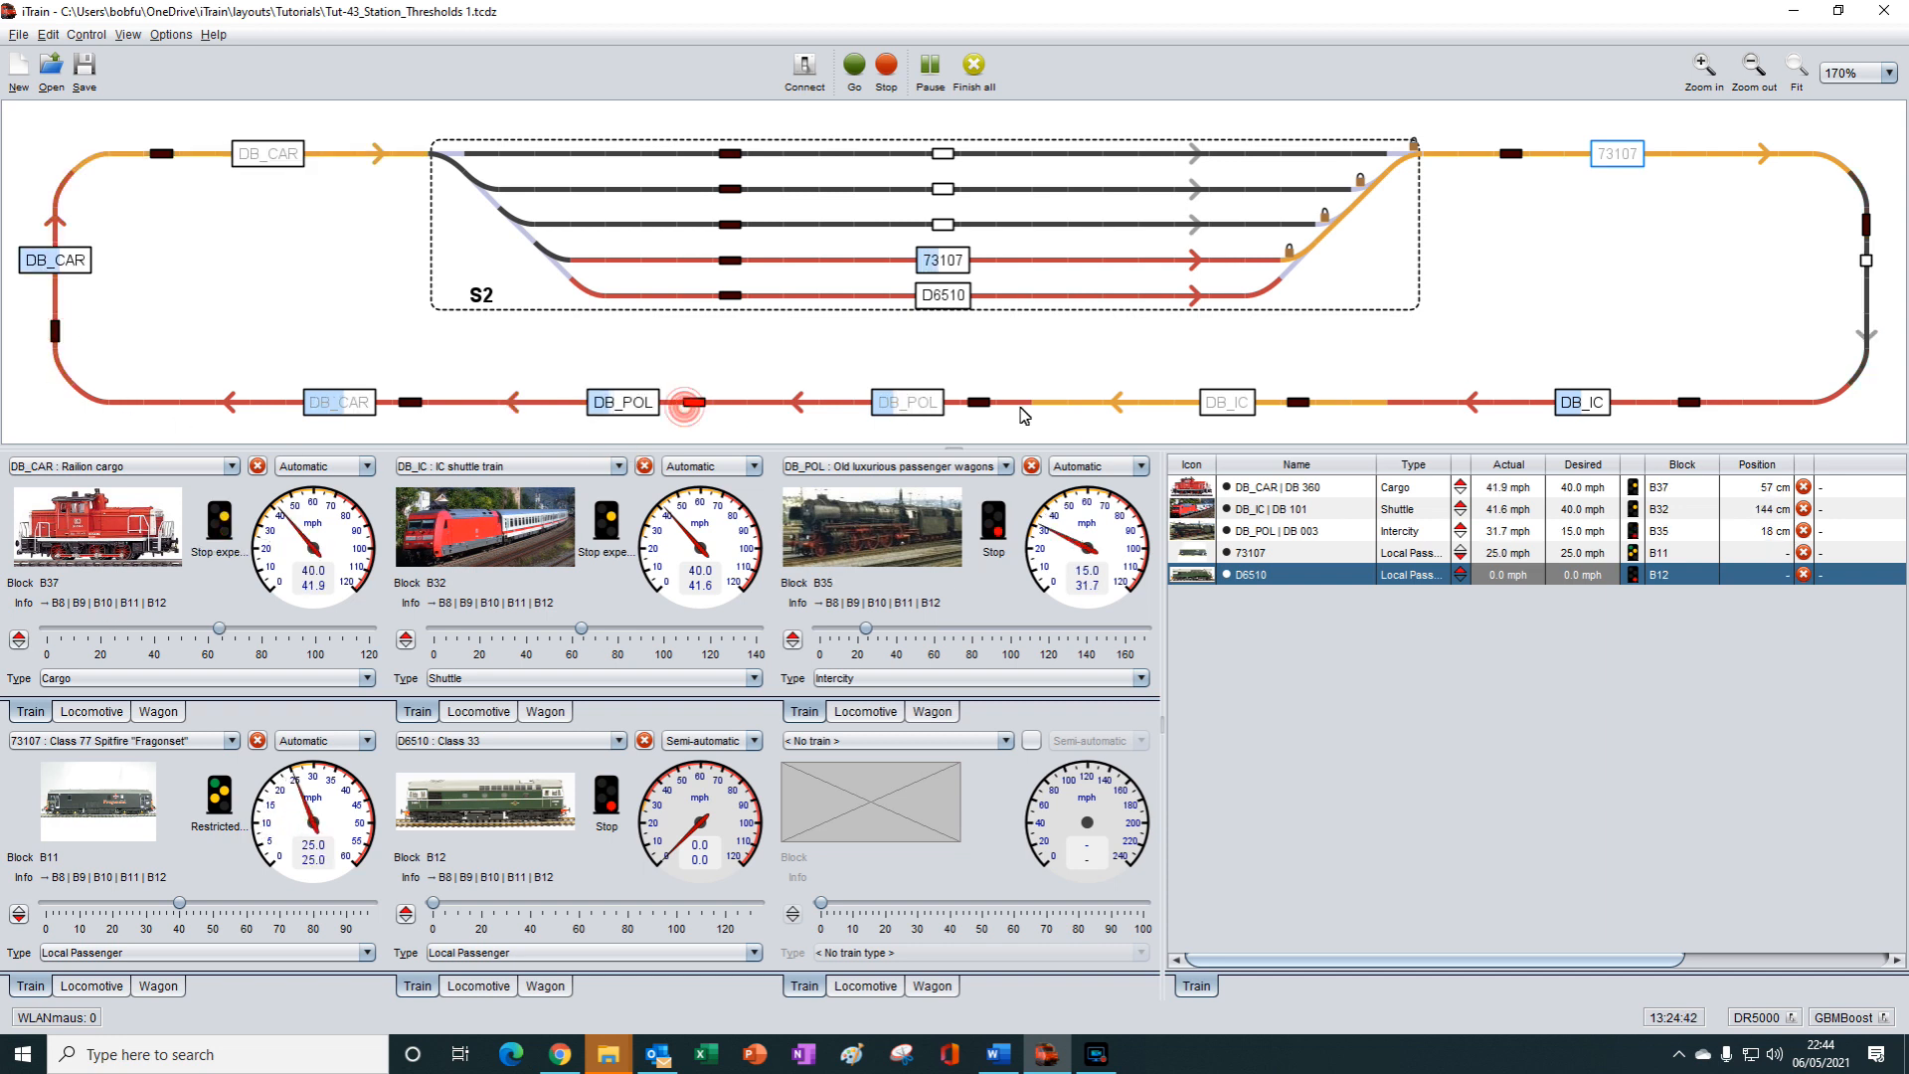
pyautogui.click(1311, 407)
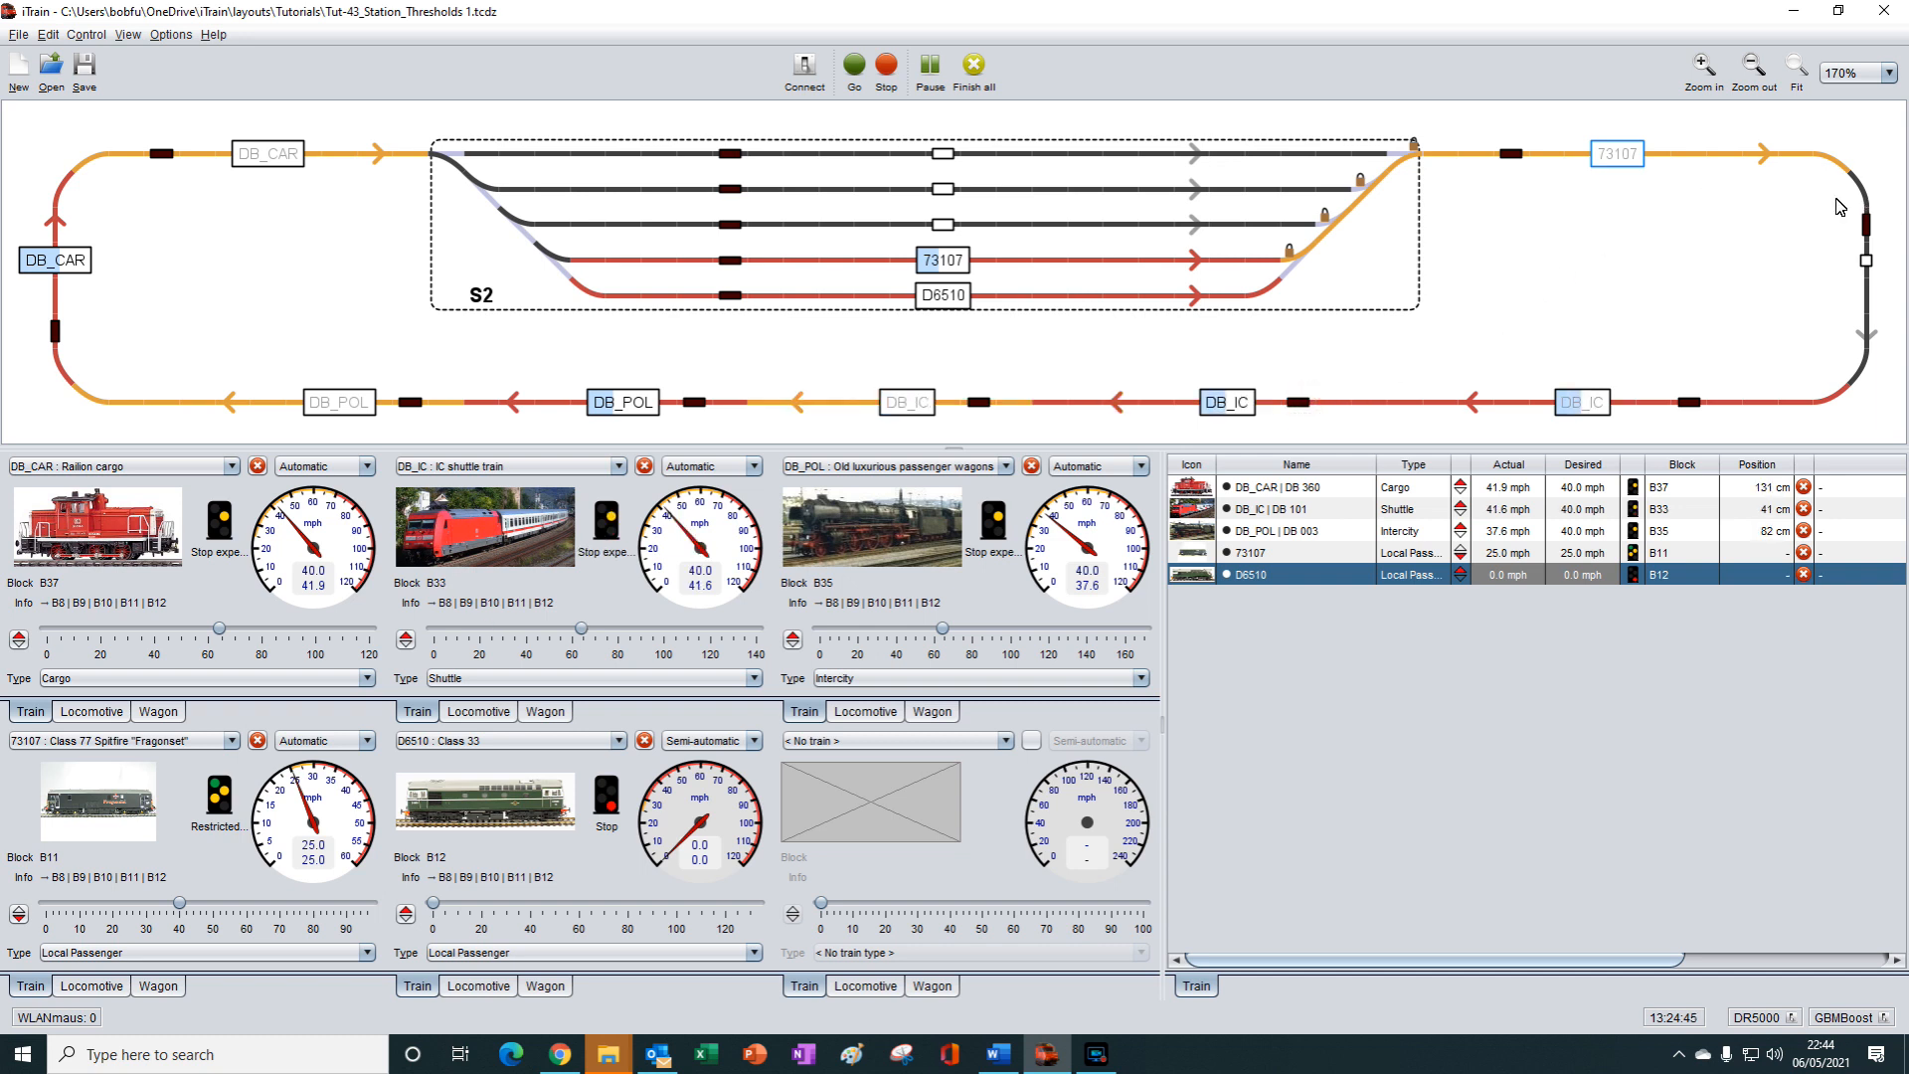
pyautogui.click(1517, 156)
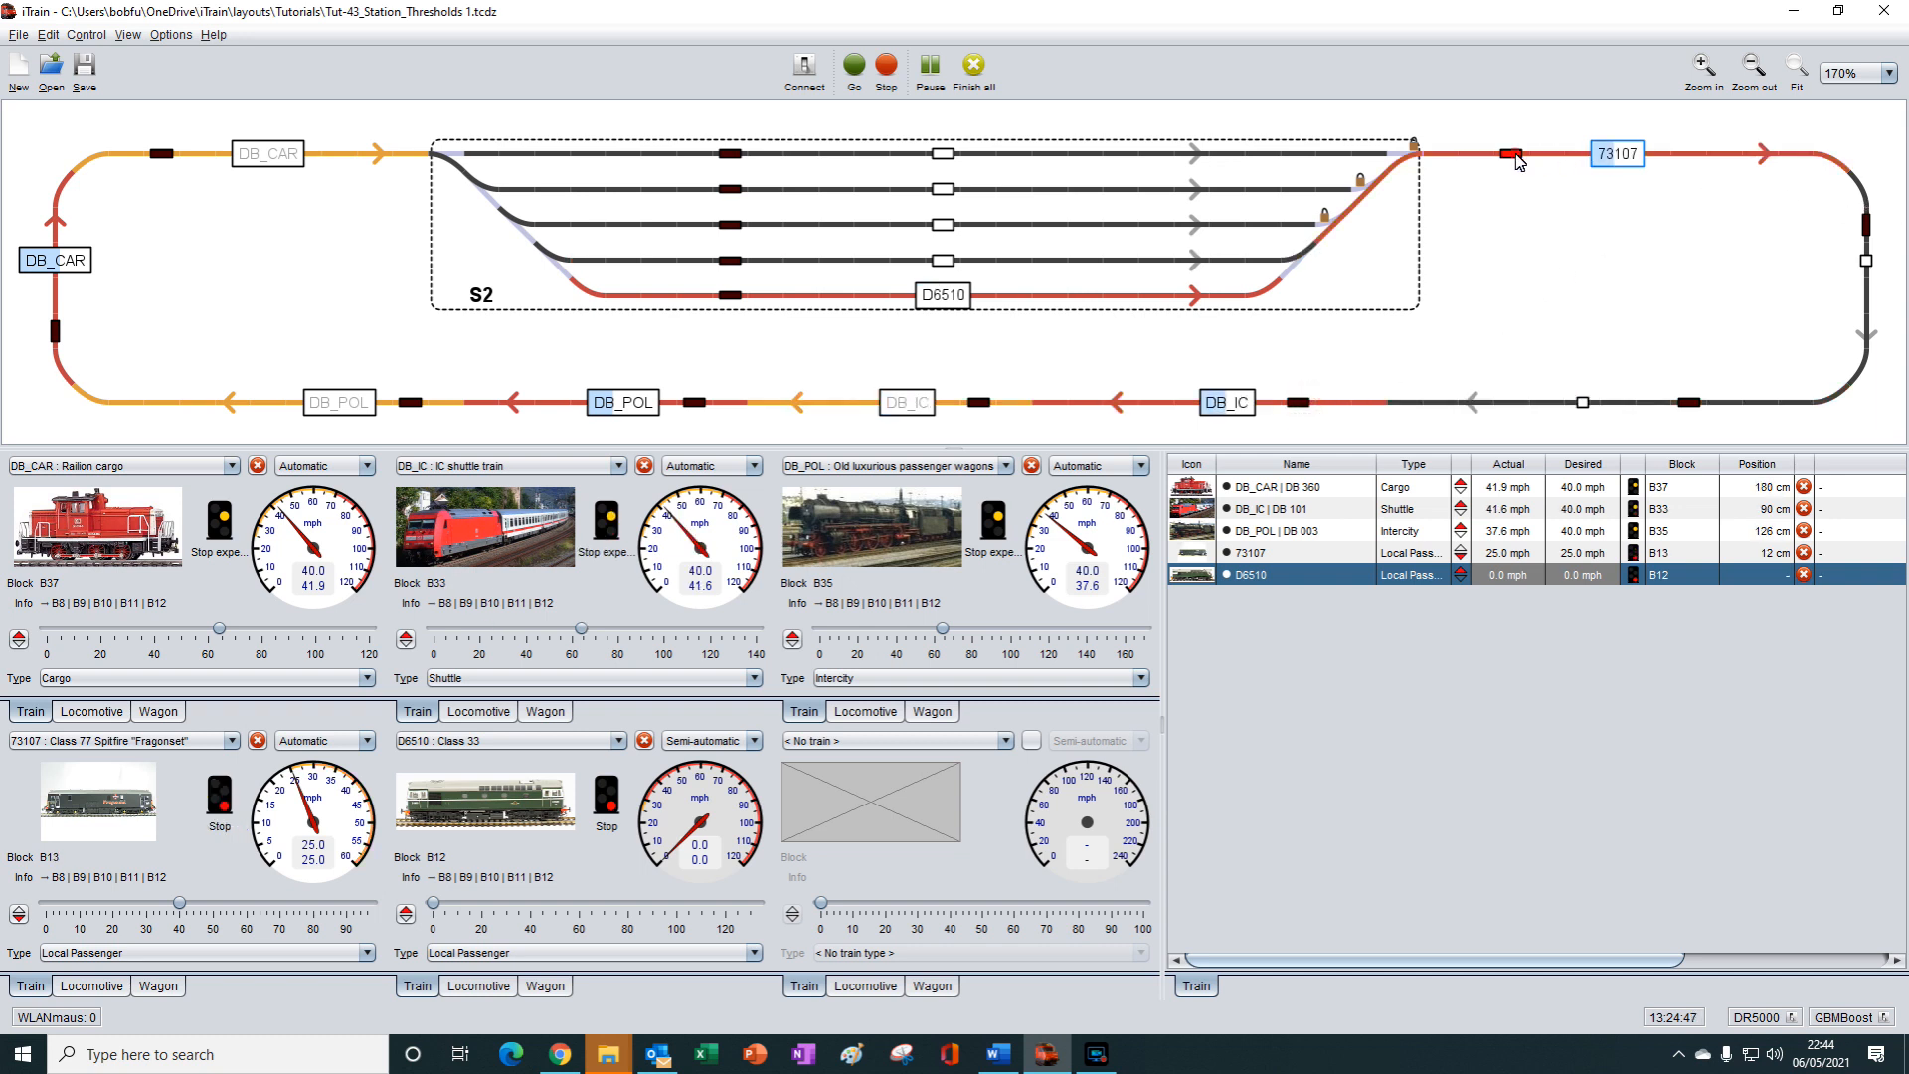
pyautogui.click(1868, 227)
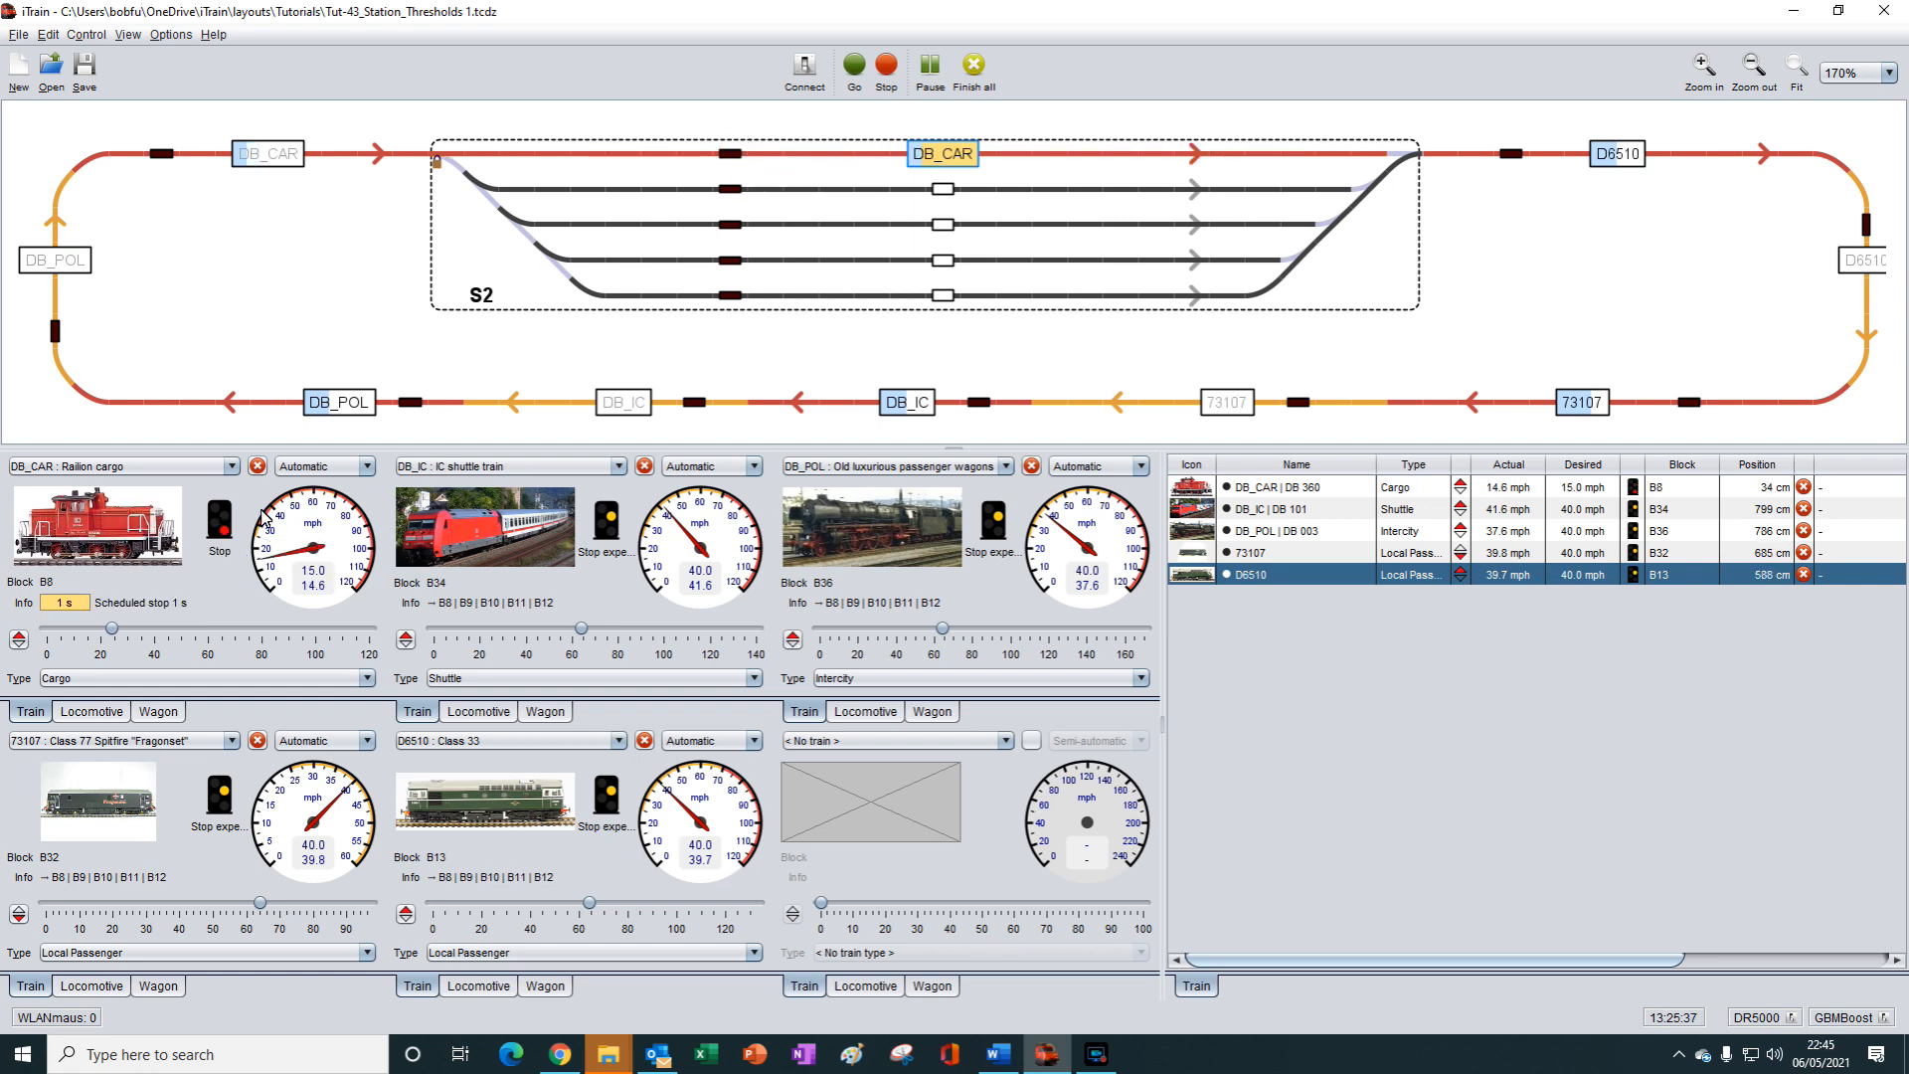
# Step: Stop DB_CAR, DB_POL and DB_IC in turn as each arrives back in station S2
pyautogui.click(258, 467)
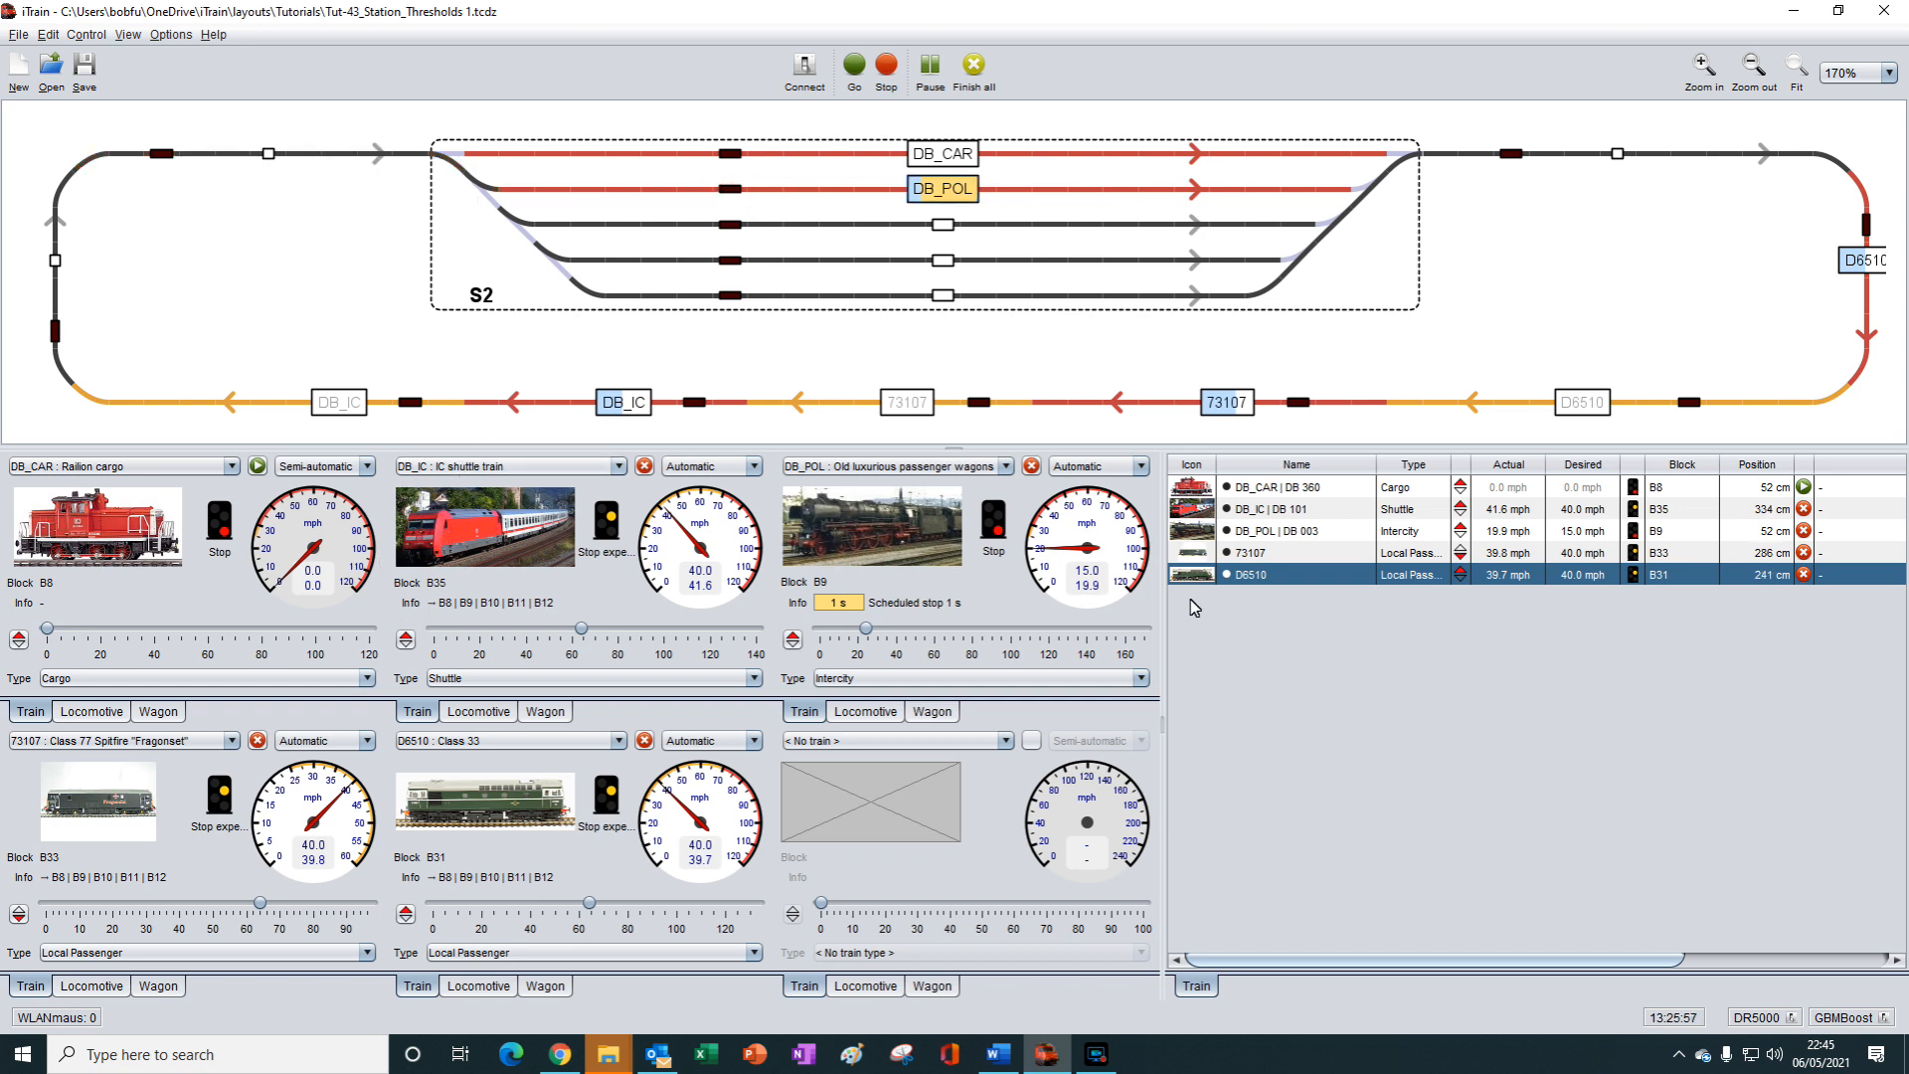
pyautogui.click(1031, 466)
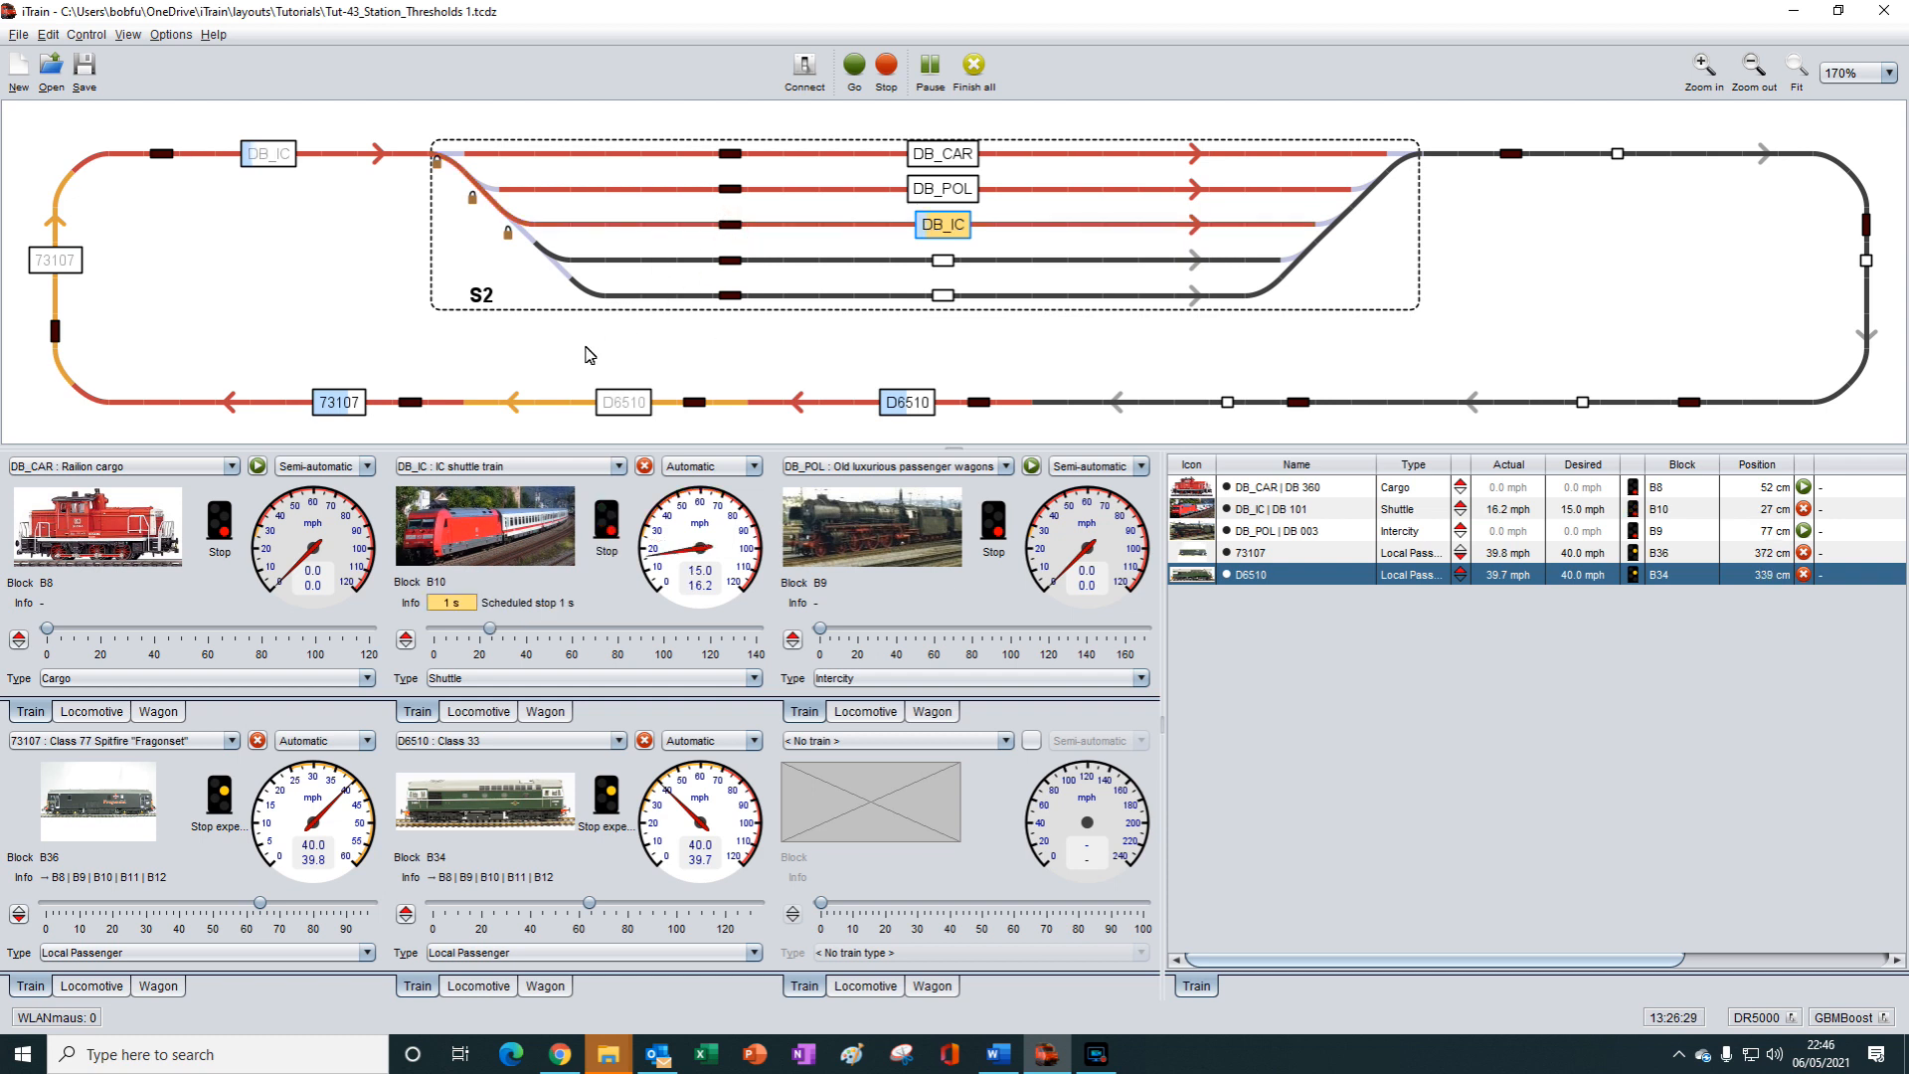
pyautogui.click(644, 471)
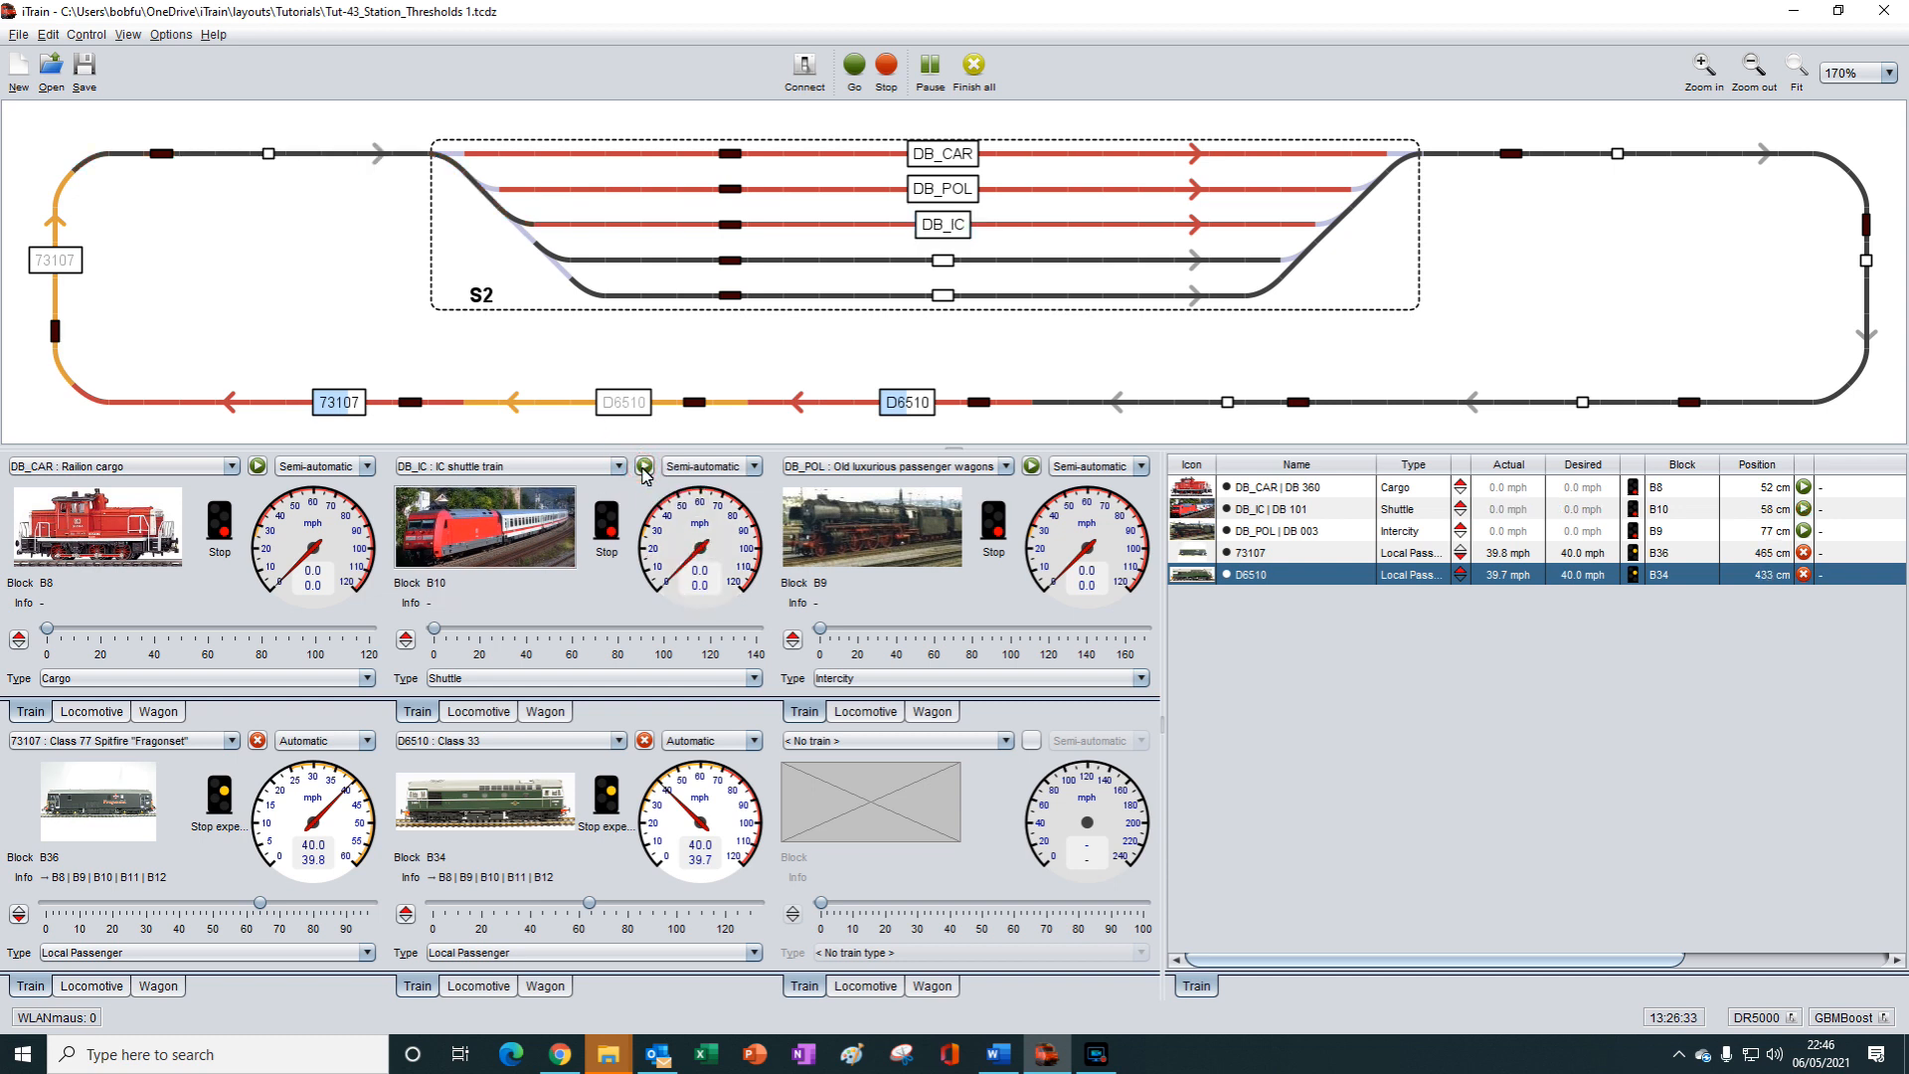
# Step: Bring 73107 through B37 and B7 into B11 and stop it there, while advancing D6510 to B35 and B36
pyautogui.click(55, 331)
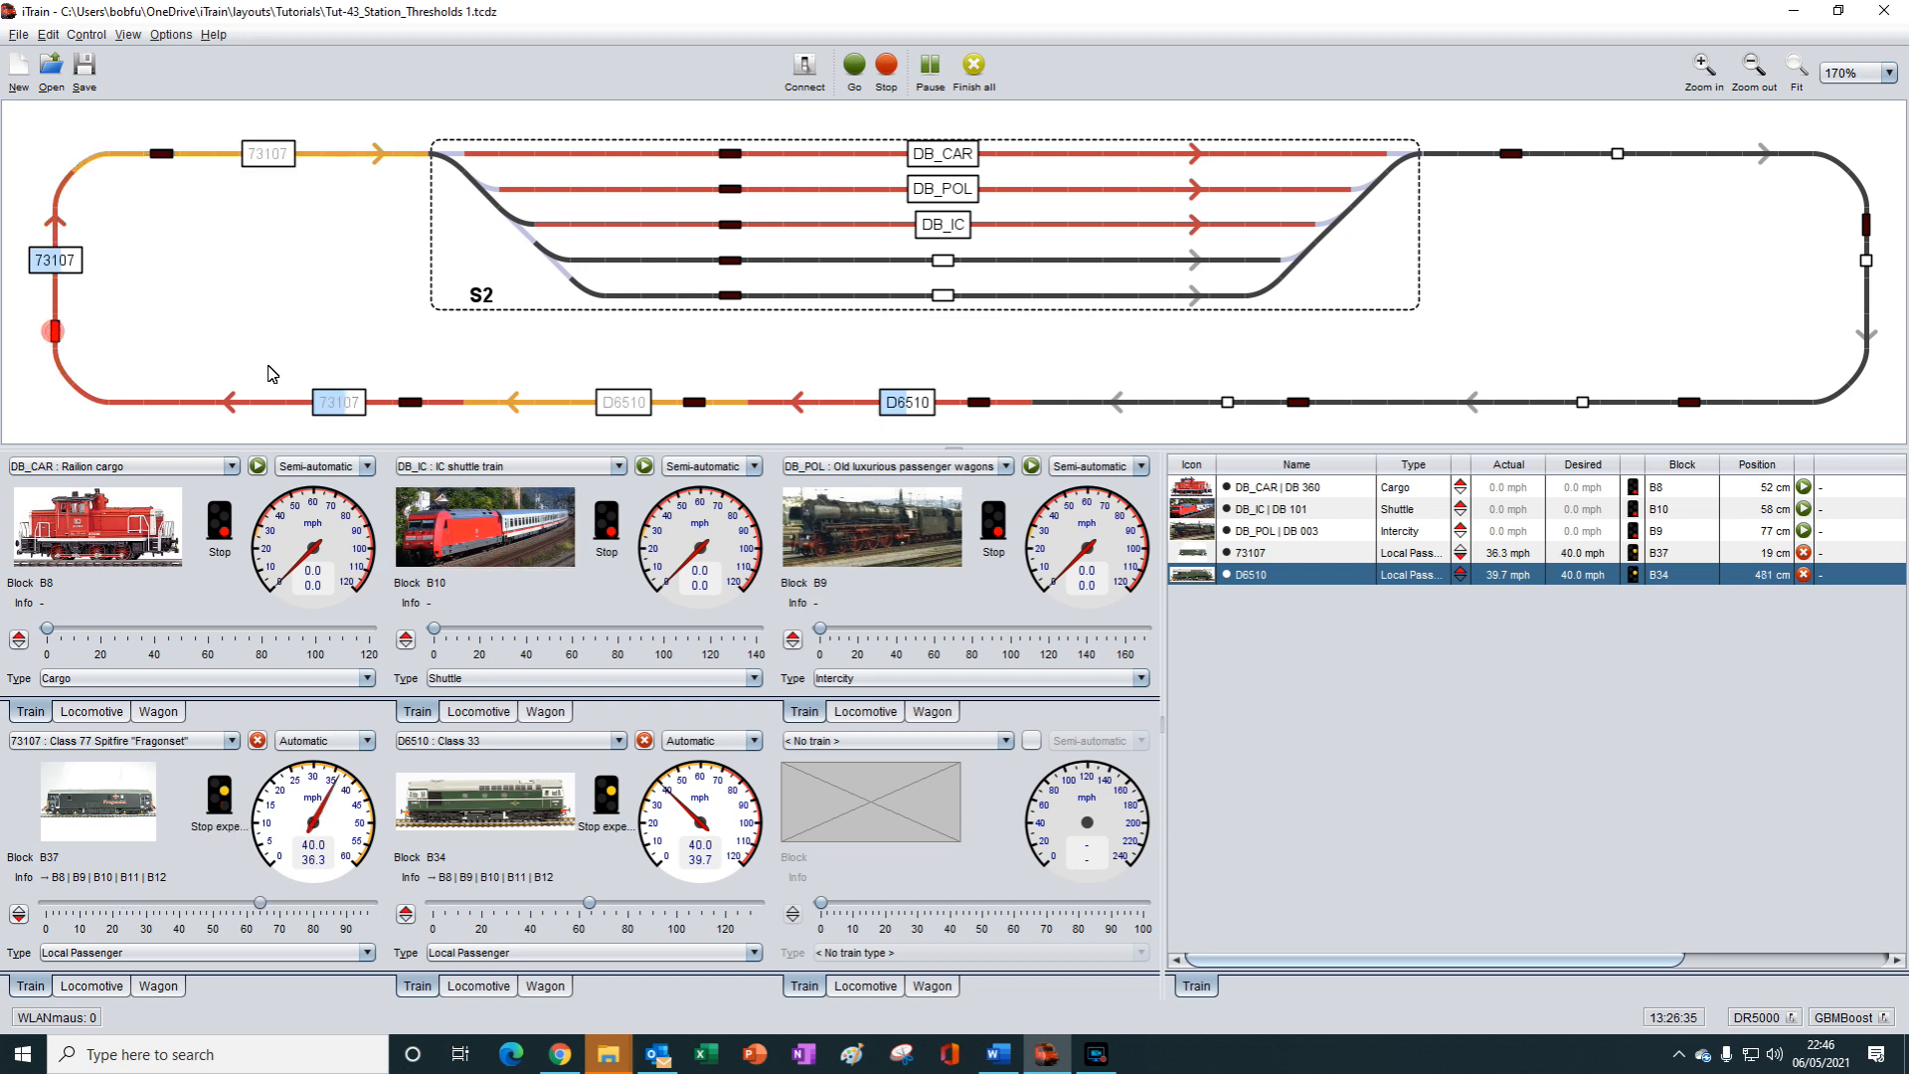
pyautogui.click(694, 403)
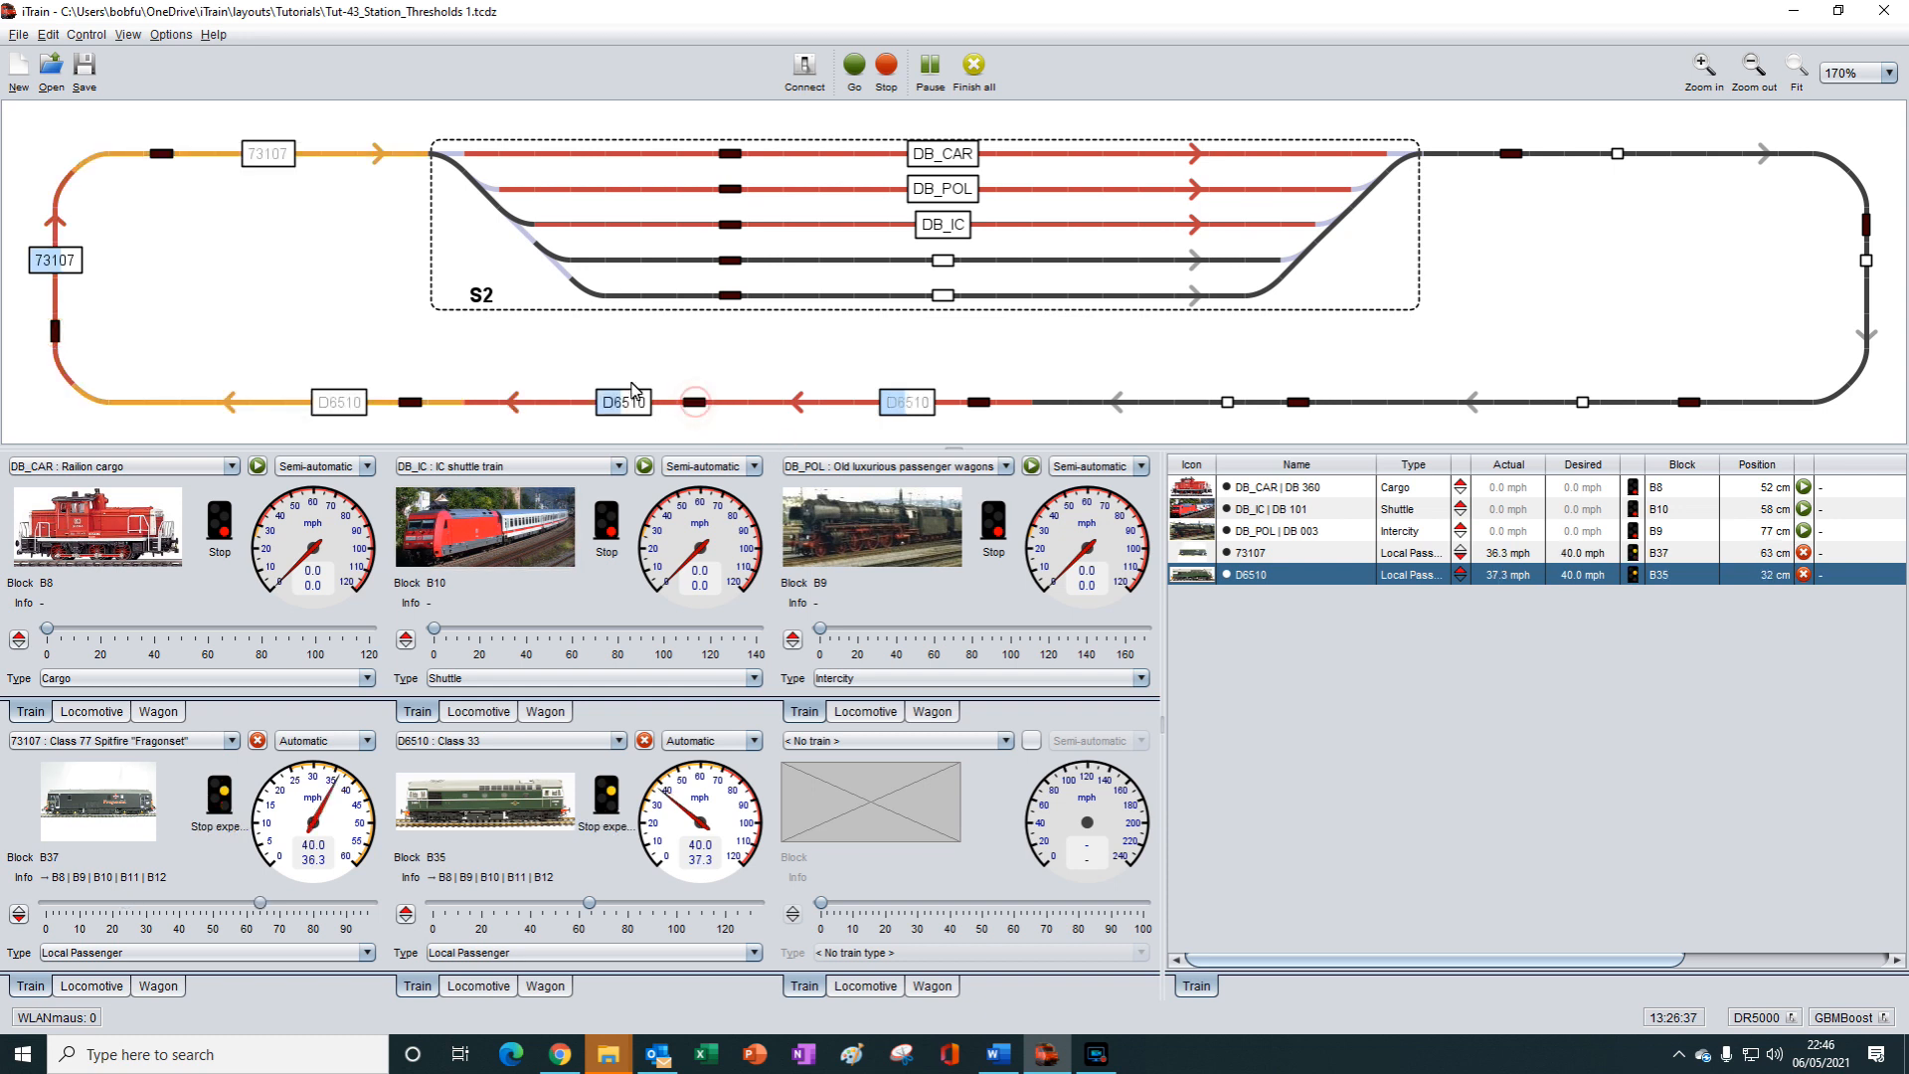
pyautogui.click(162, 154)
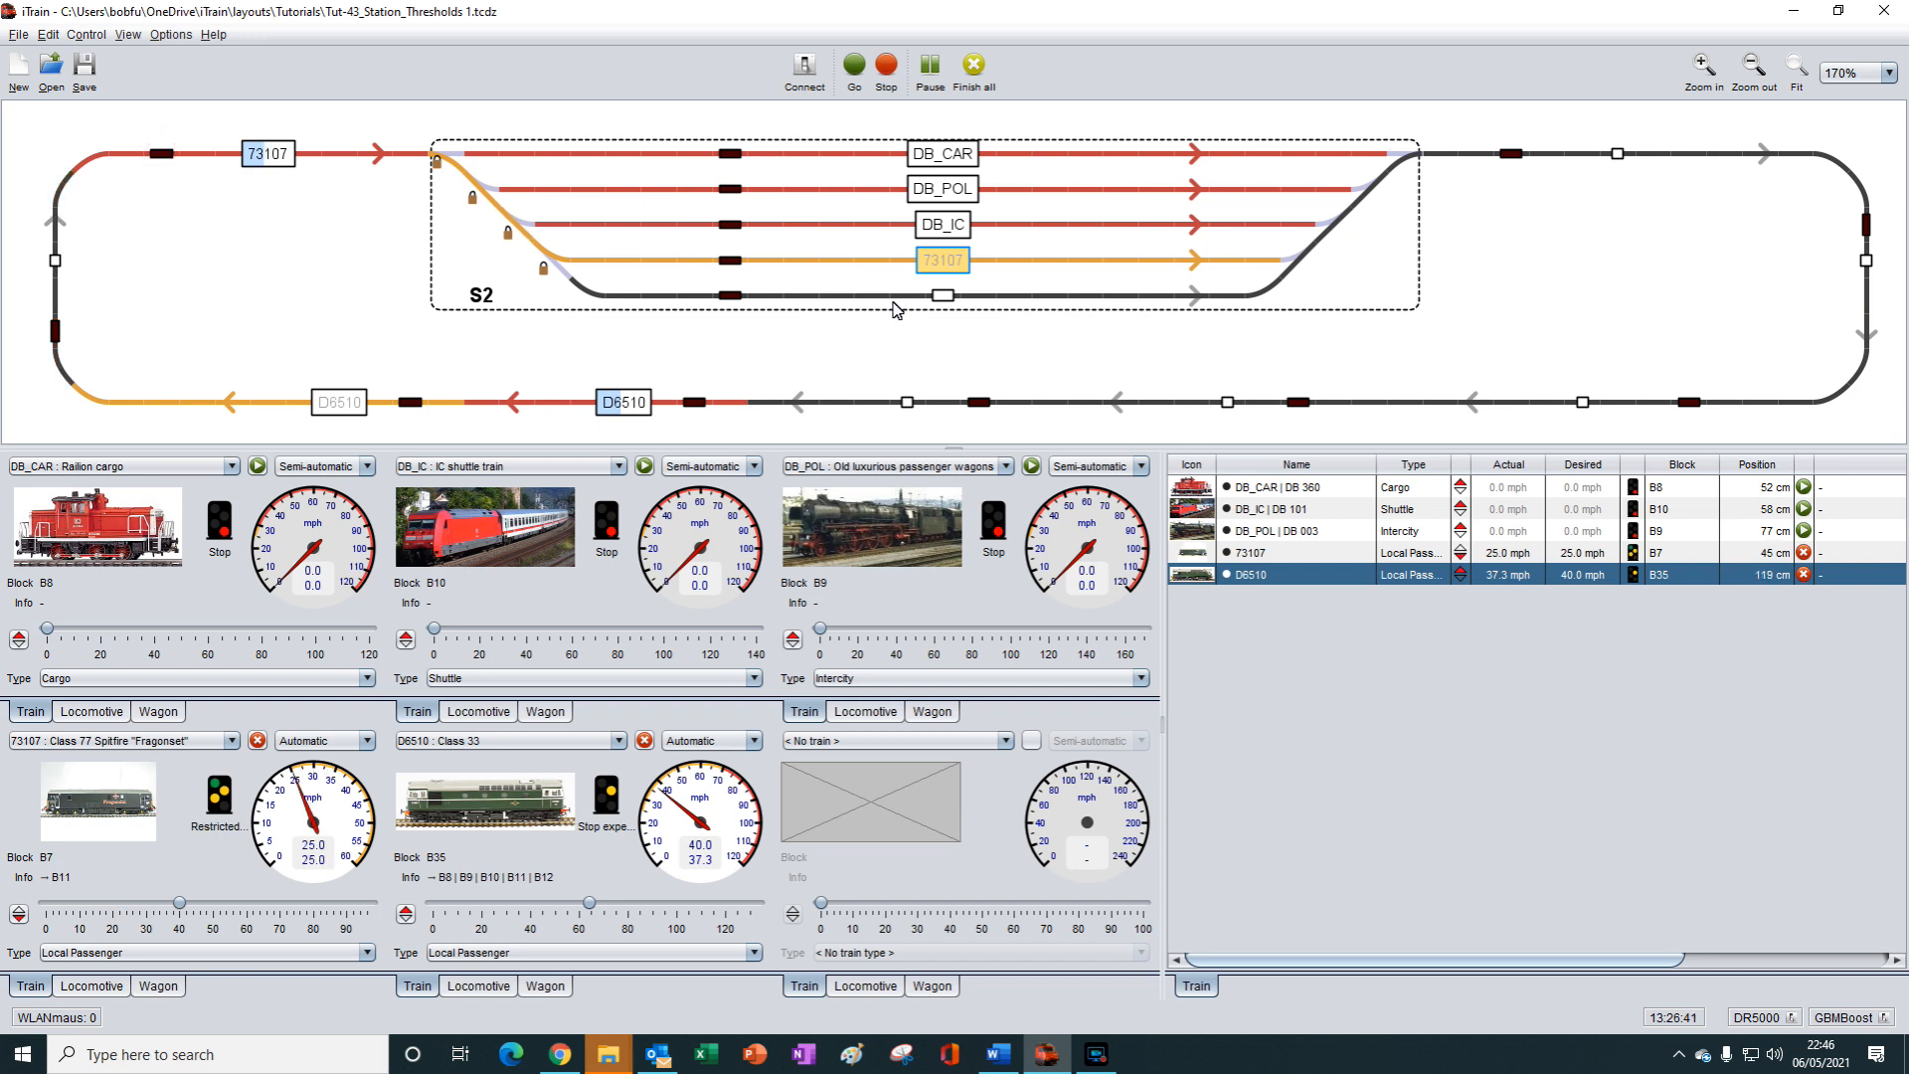
pyautogui.click(734, 261)
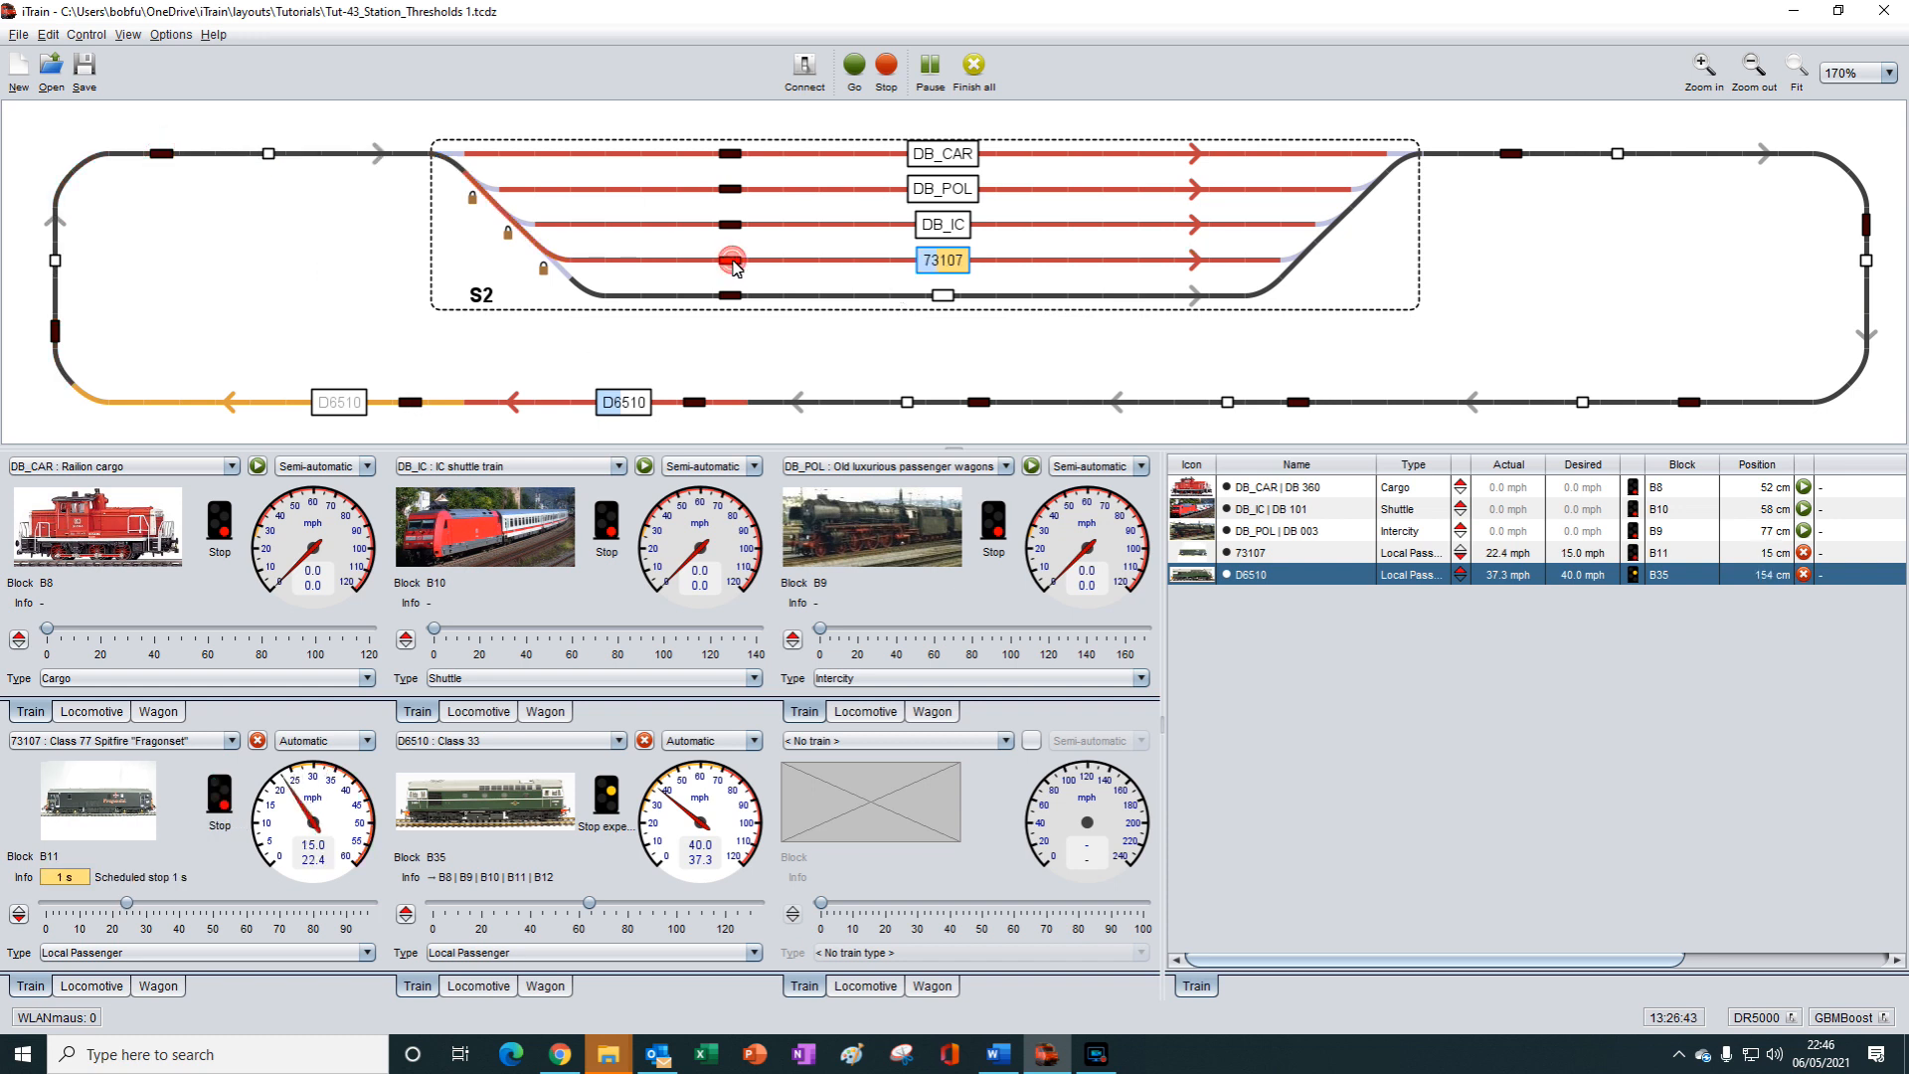
pyautogui.click(411, 401)
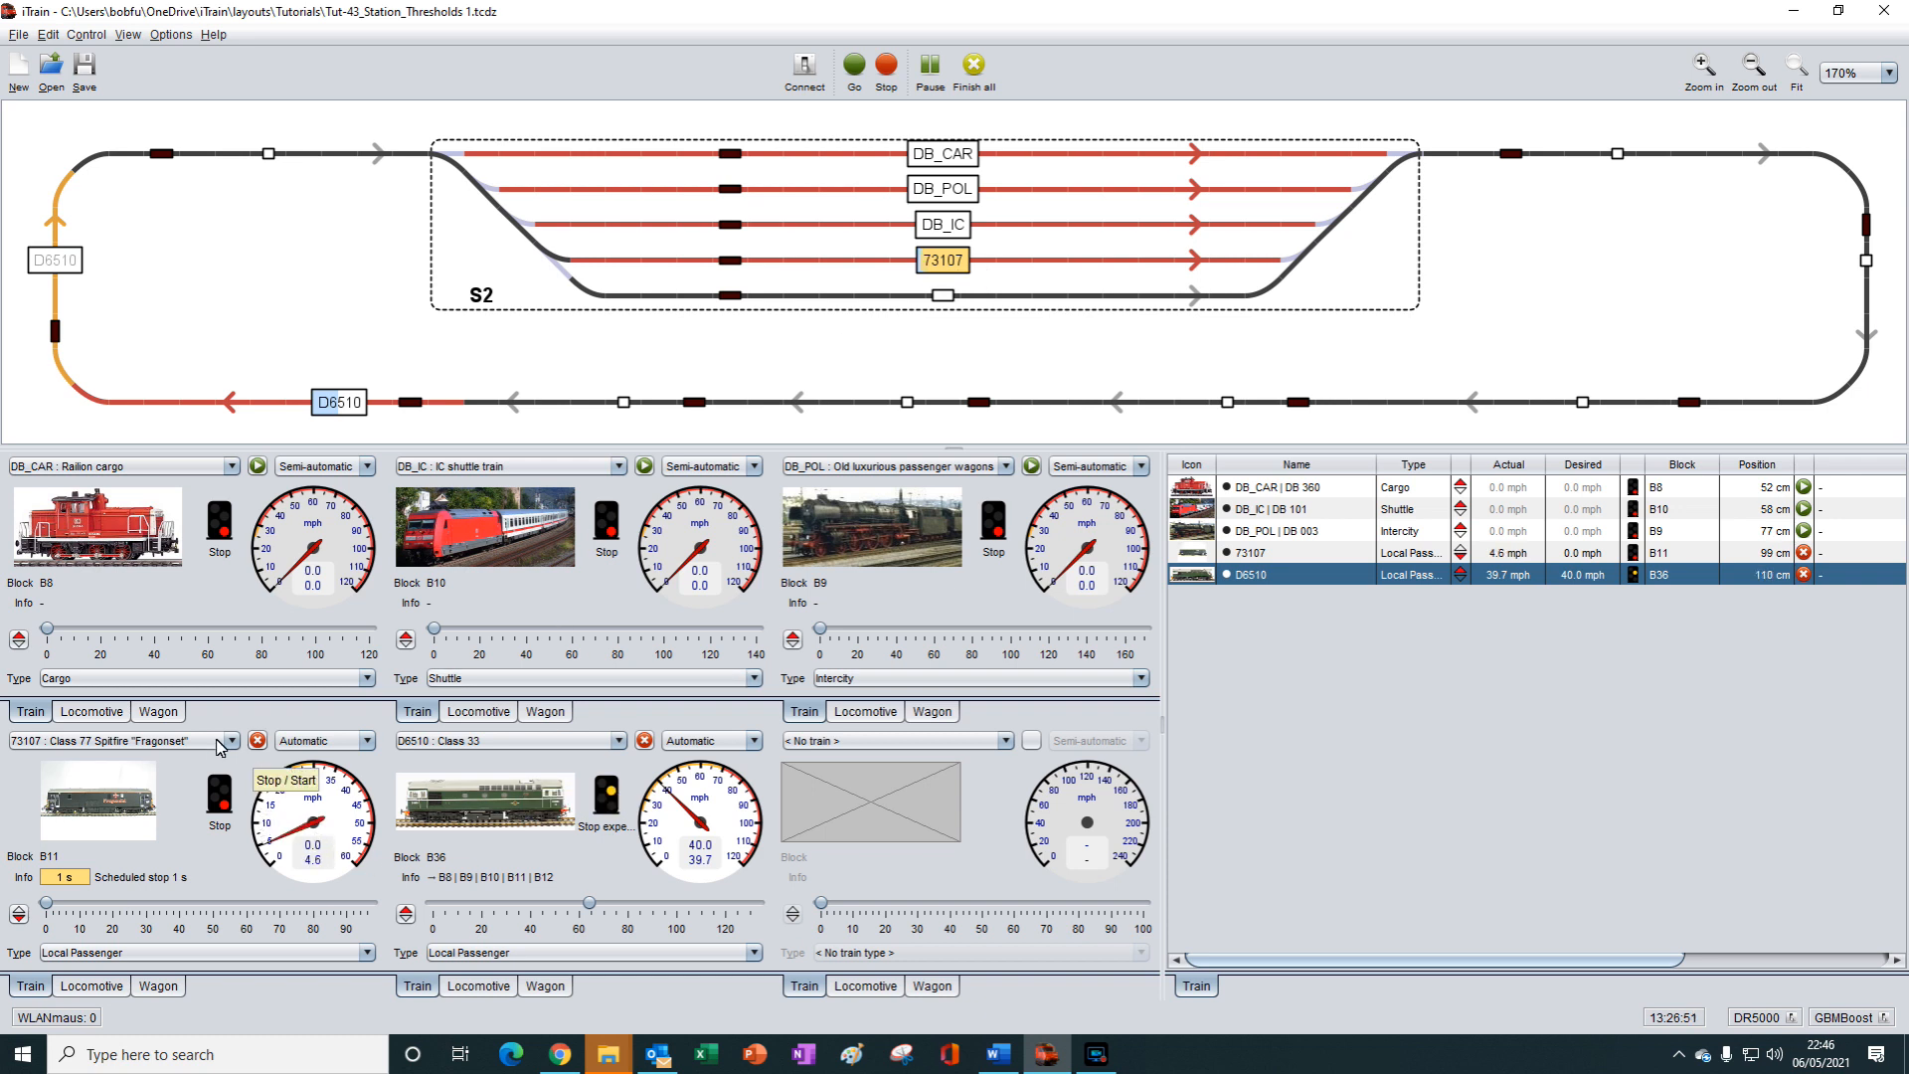
pyautogui.click(258, 741)
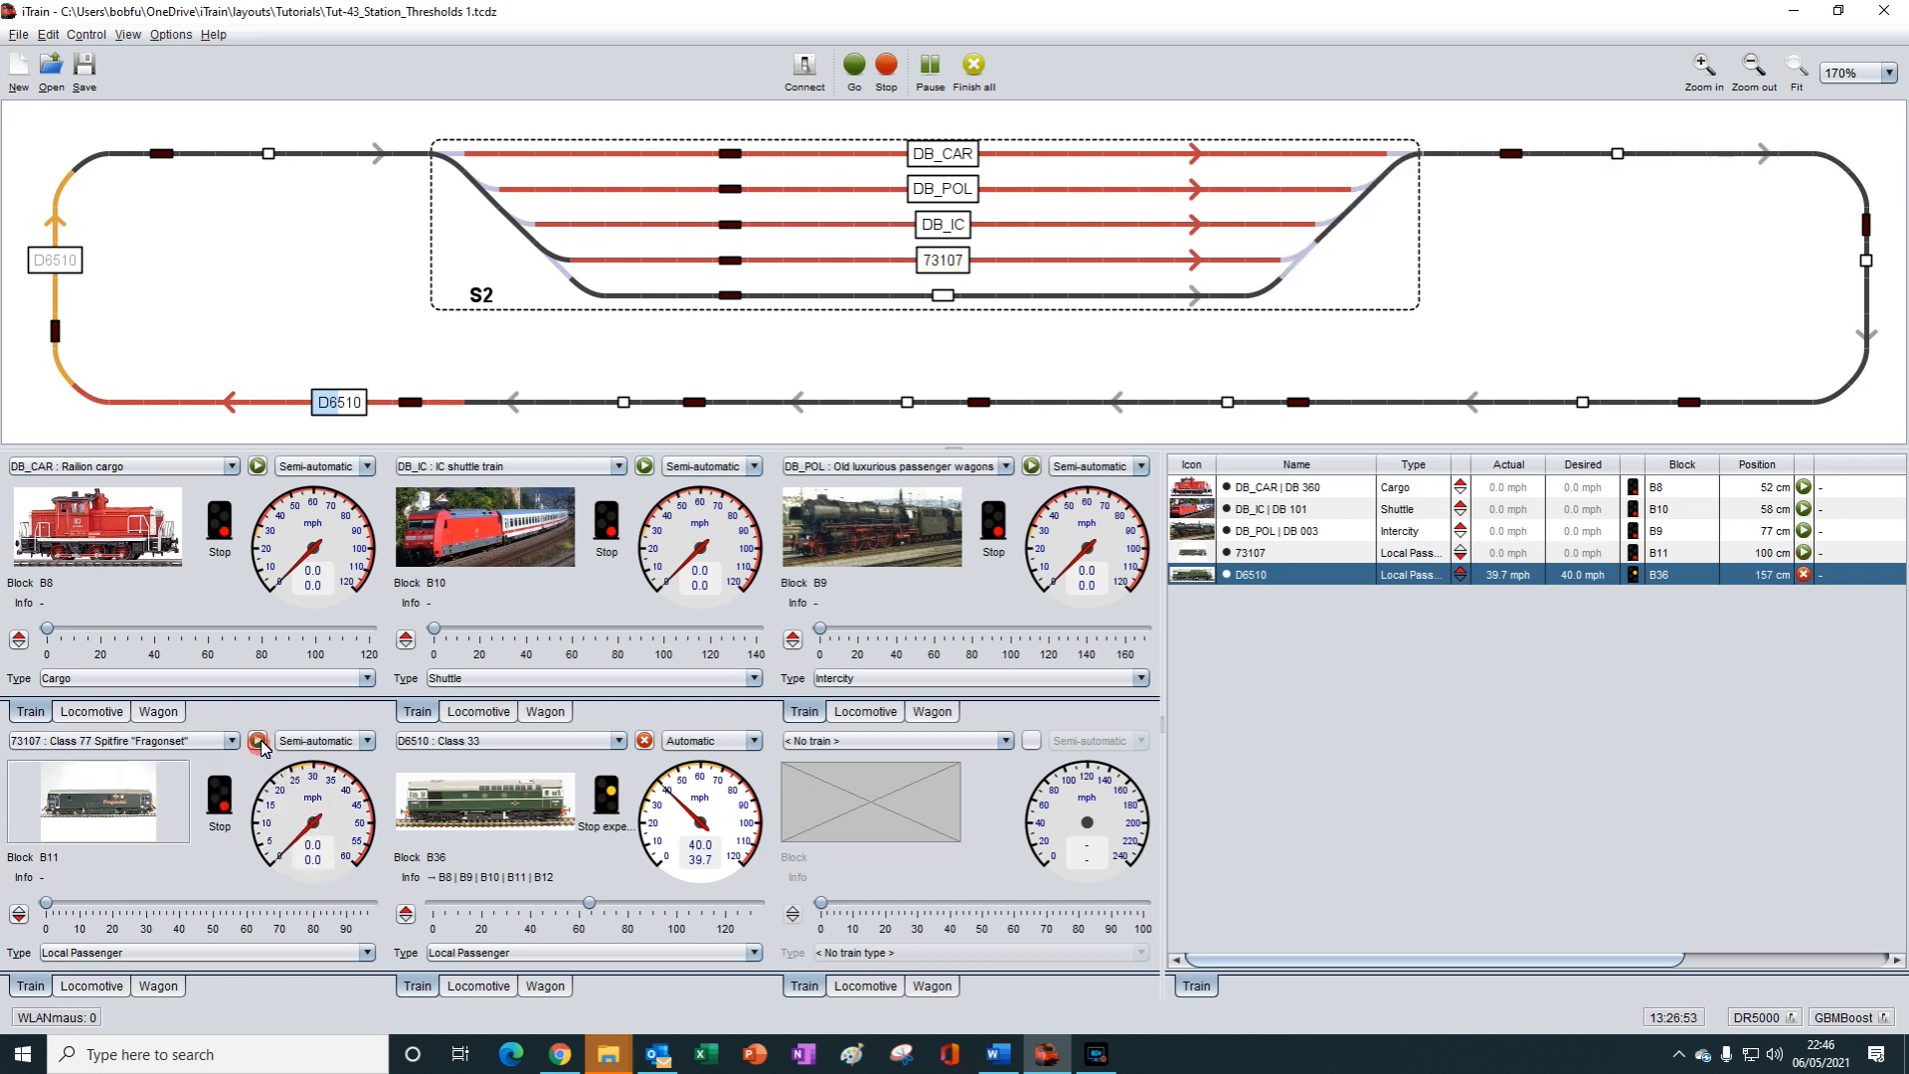
# Step: Simulate the remaining feedbacks to bring D6510 through B37 and B7 into block B12 of station S2
pyautogui.click(52, 330)
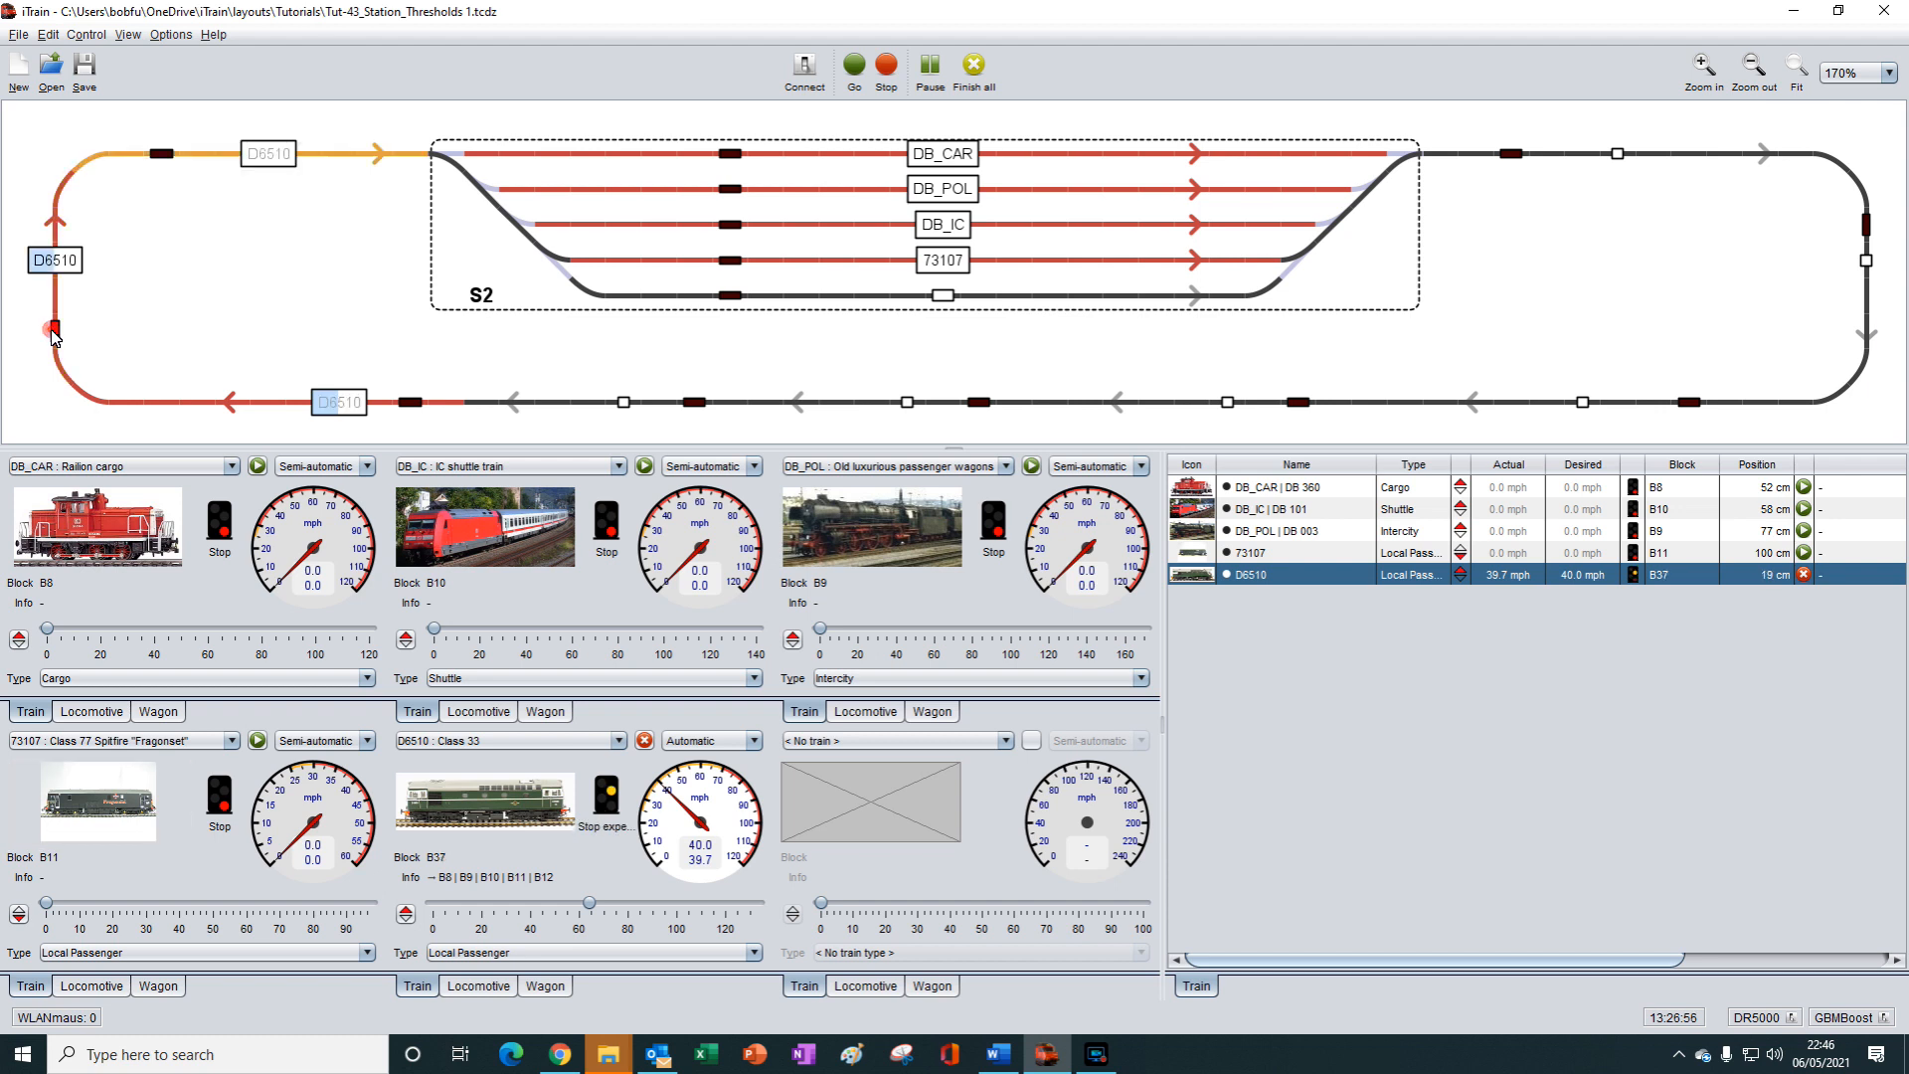
pyautogui.click(162, 155)
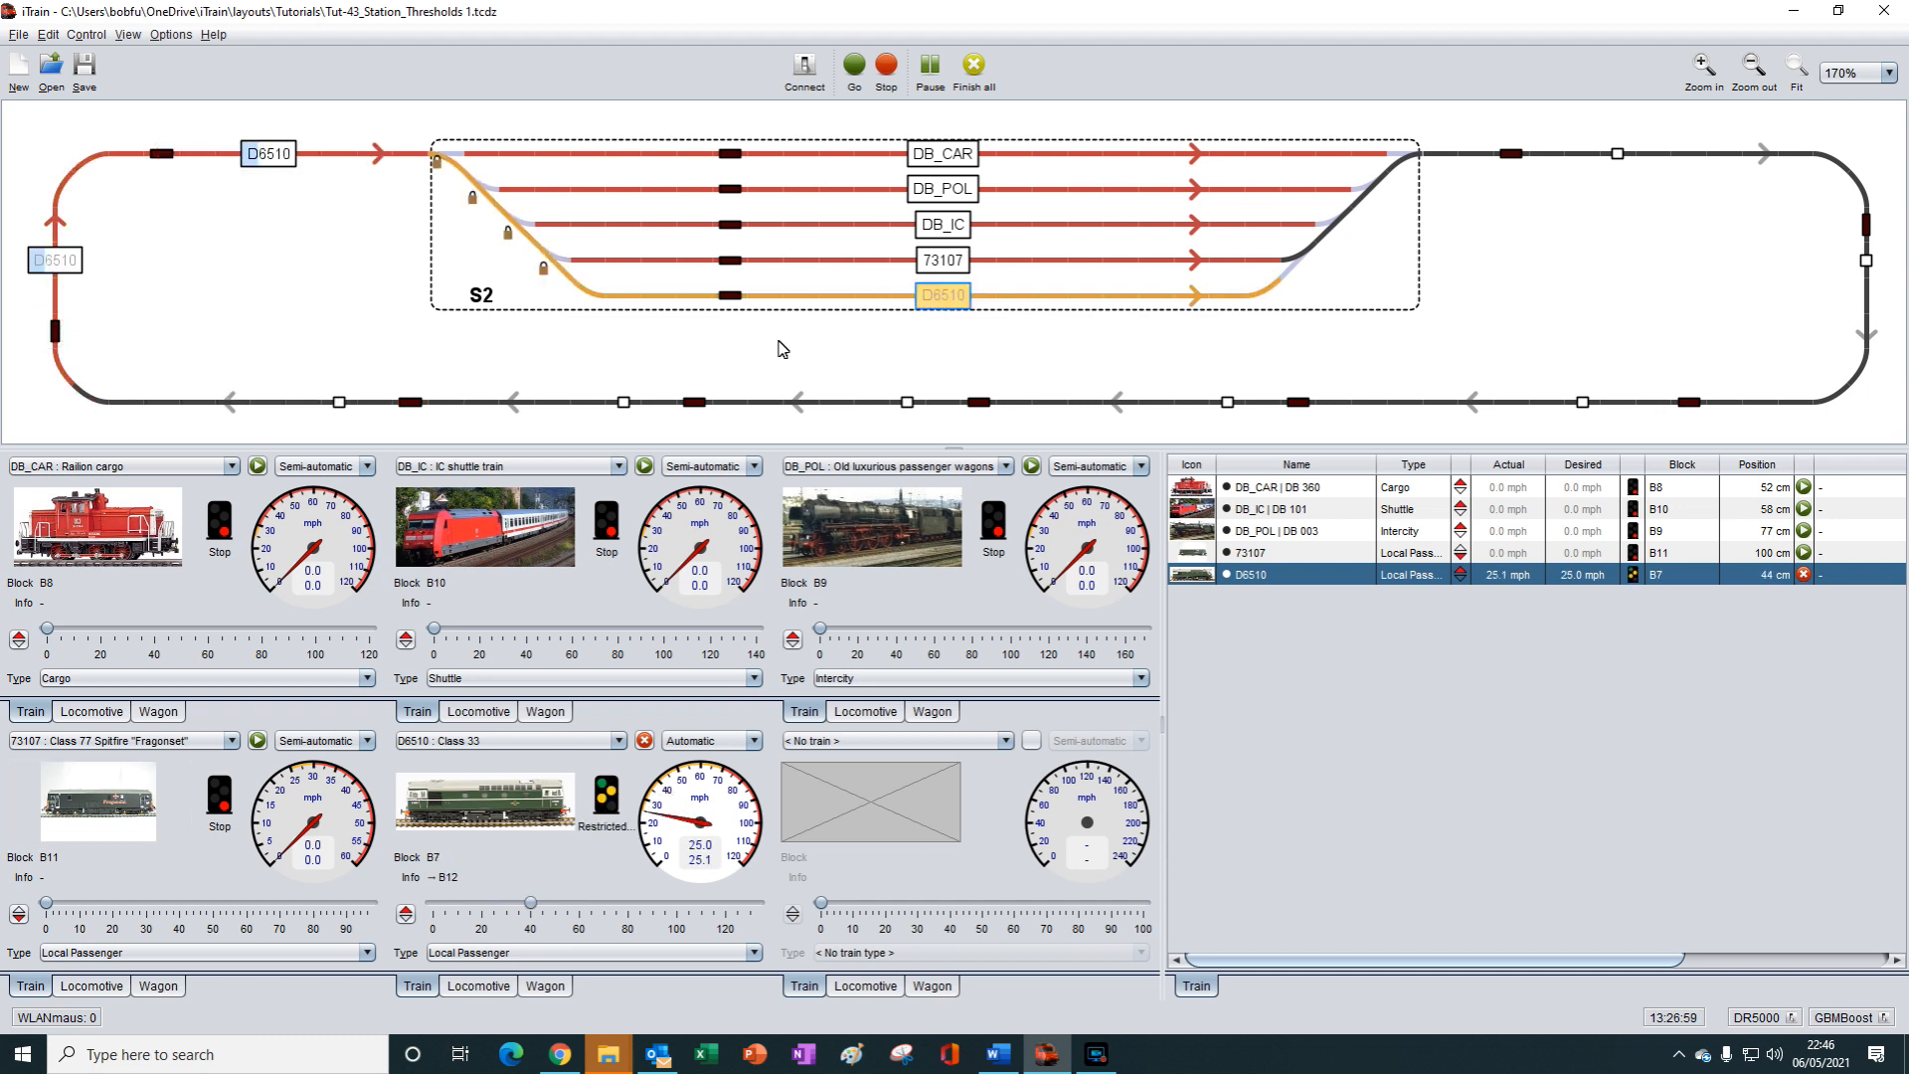
pyautogui.click(732, 296)
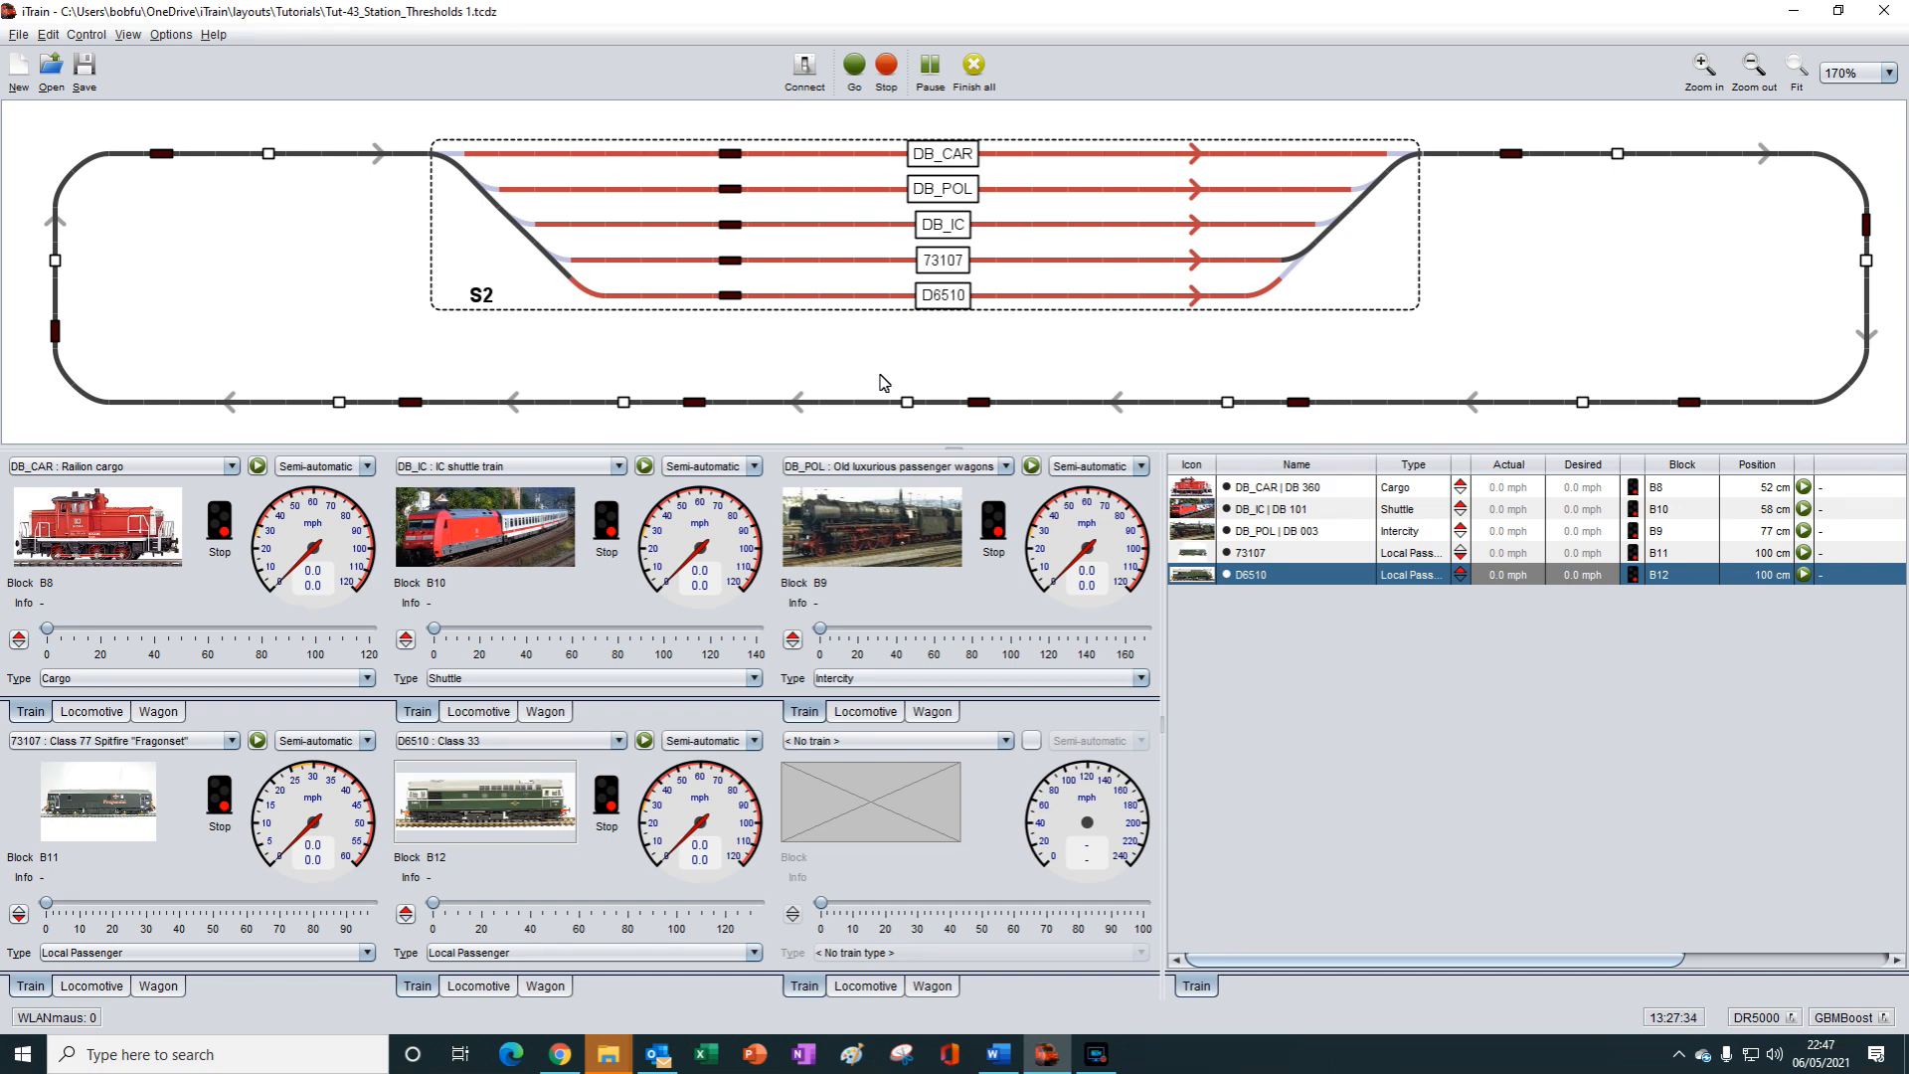
# Step: Enable the threshold option in station S2's properties with a value of 1
pyautogui.rightClick(1382, 249)
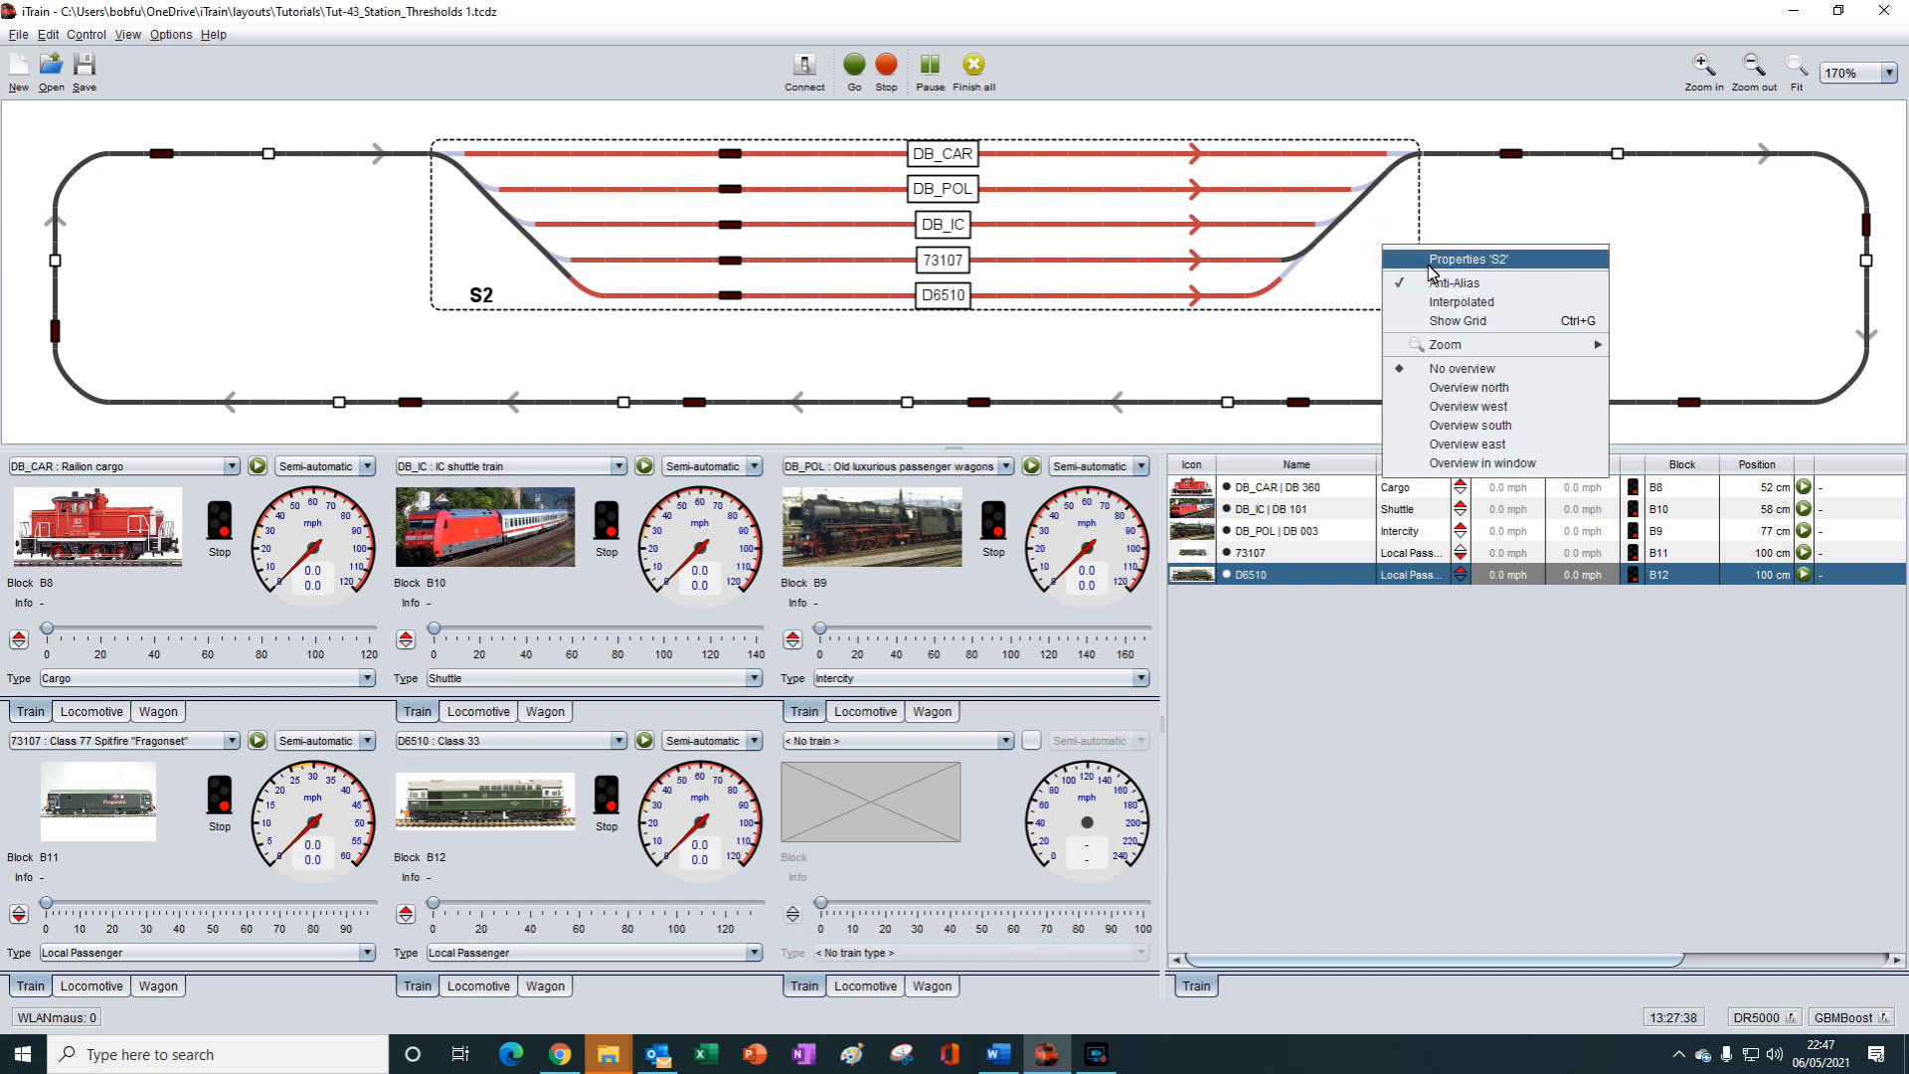
pyautogui.click(1434, 260)
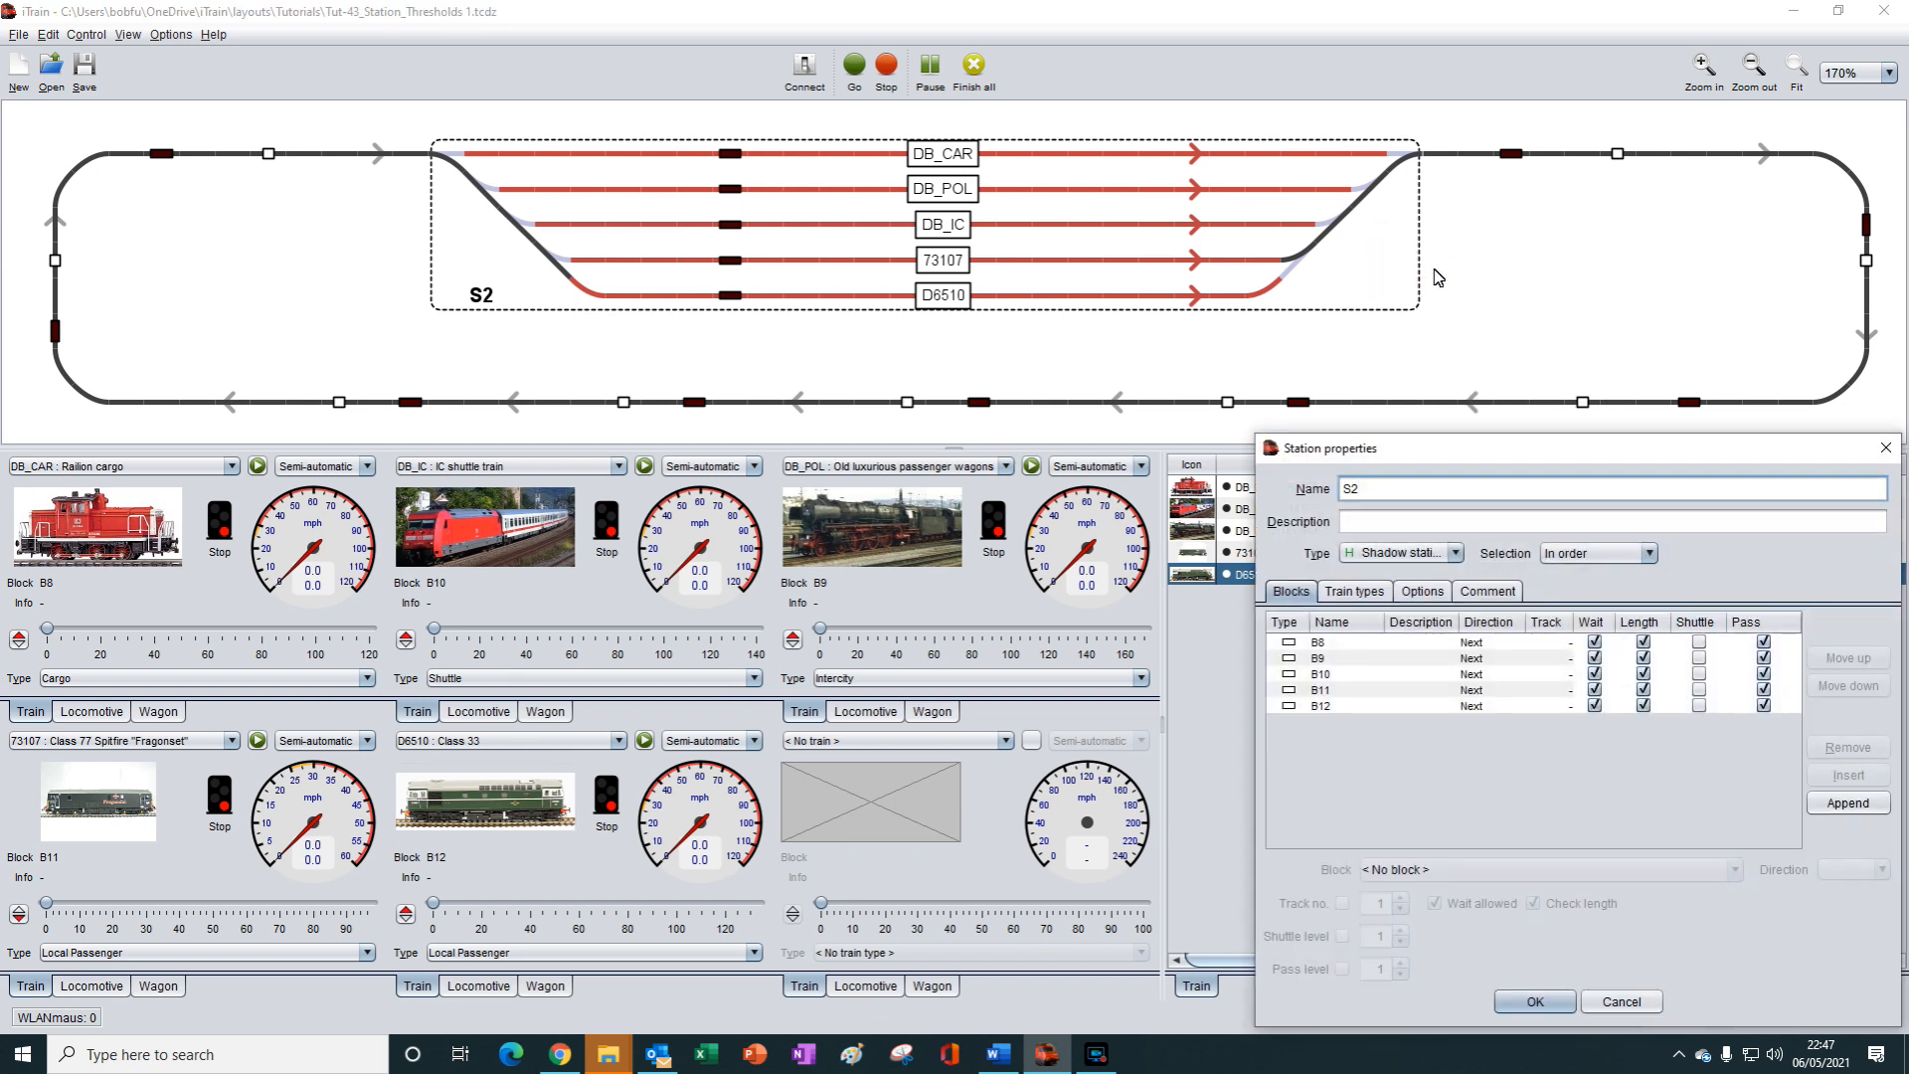
pyautogui.click(1424, 592)
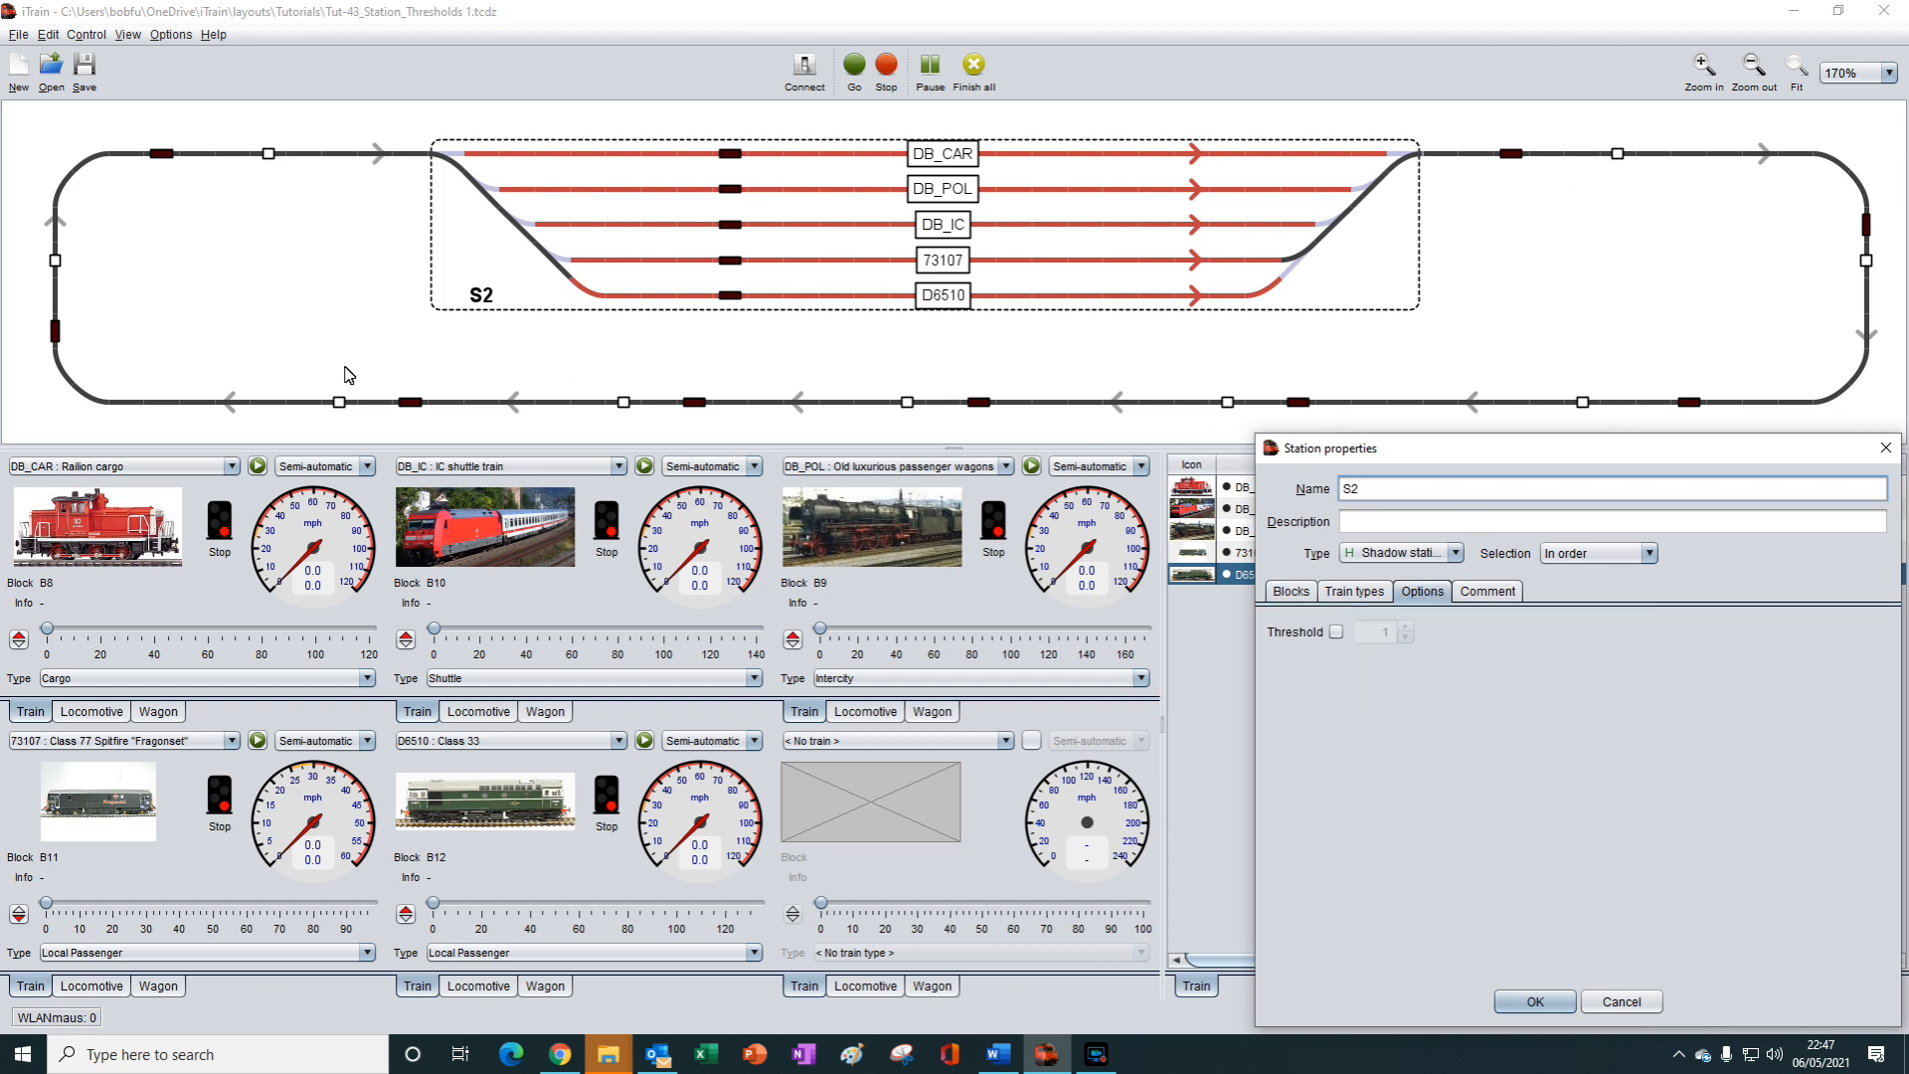
pyautogui.click(1336, 633)
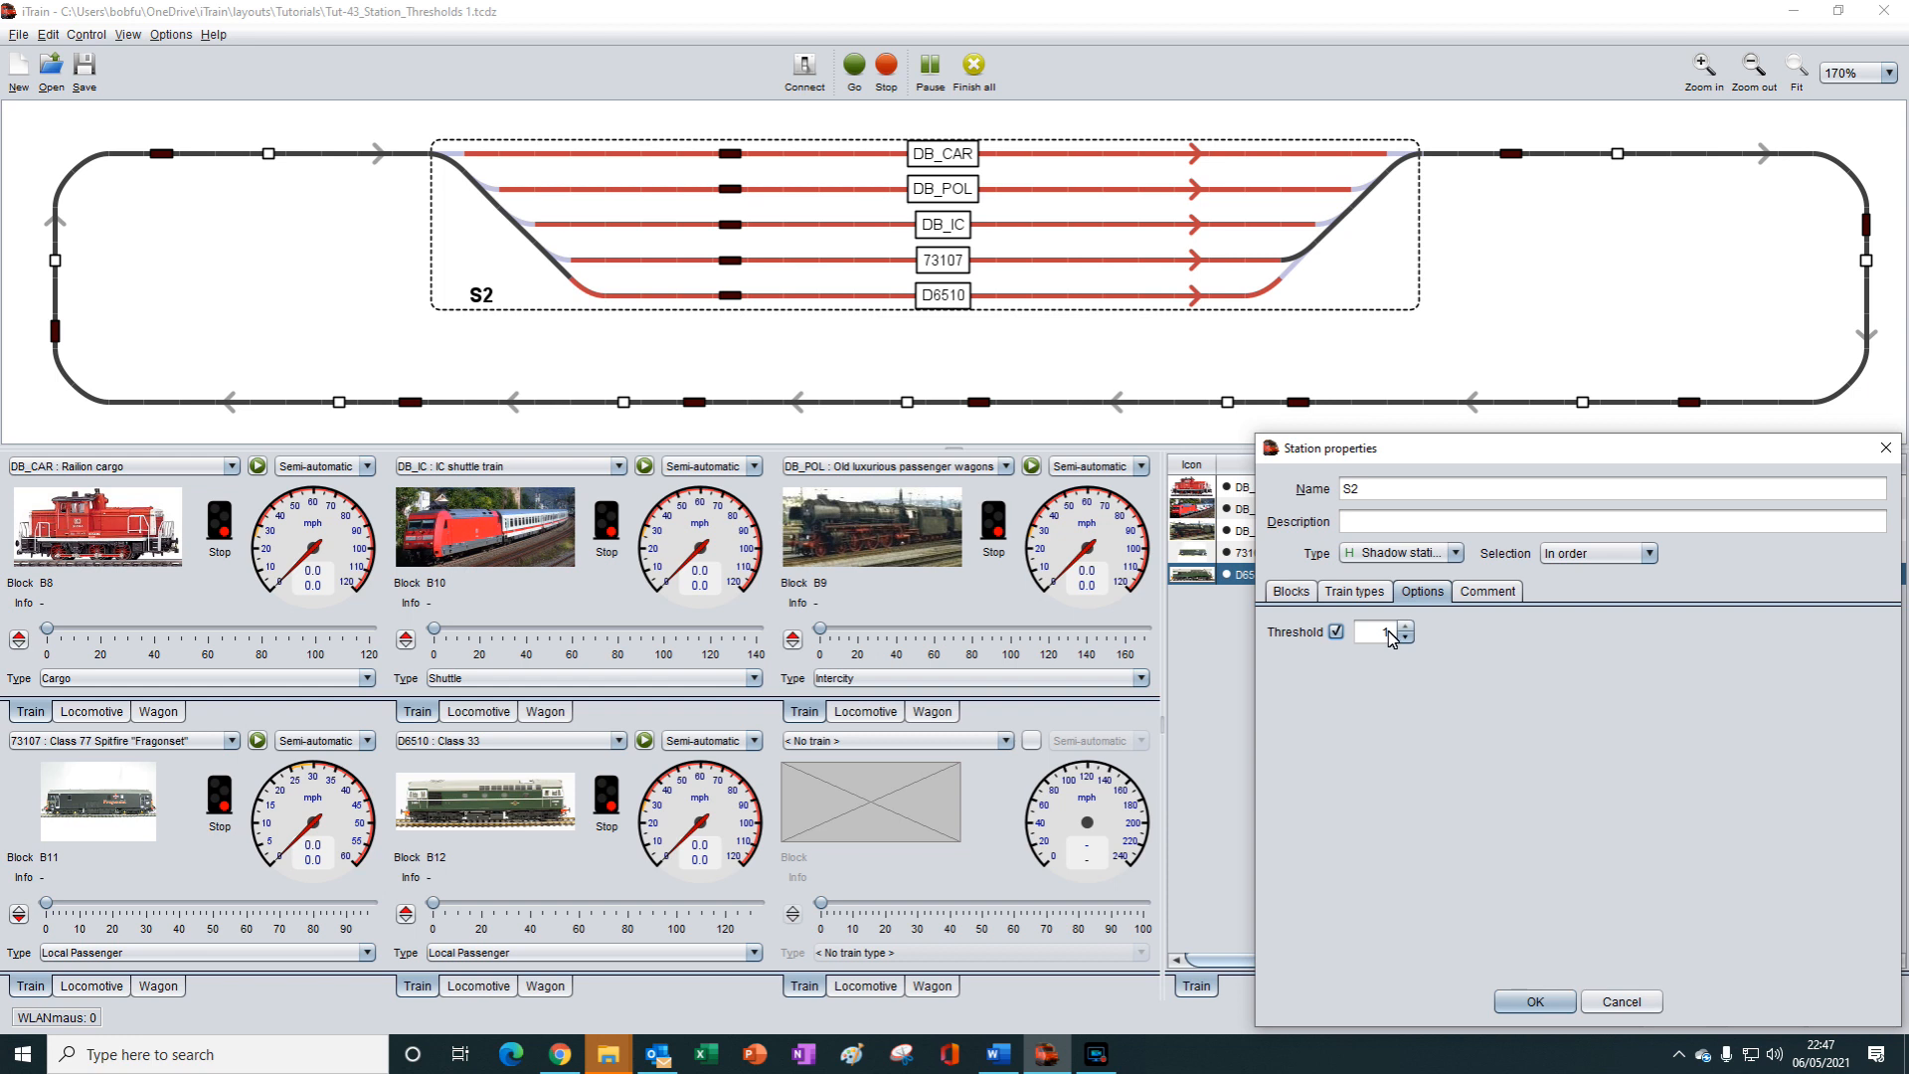
pyautogui.click(1536, 1001)
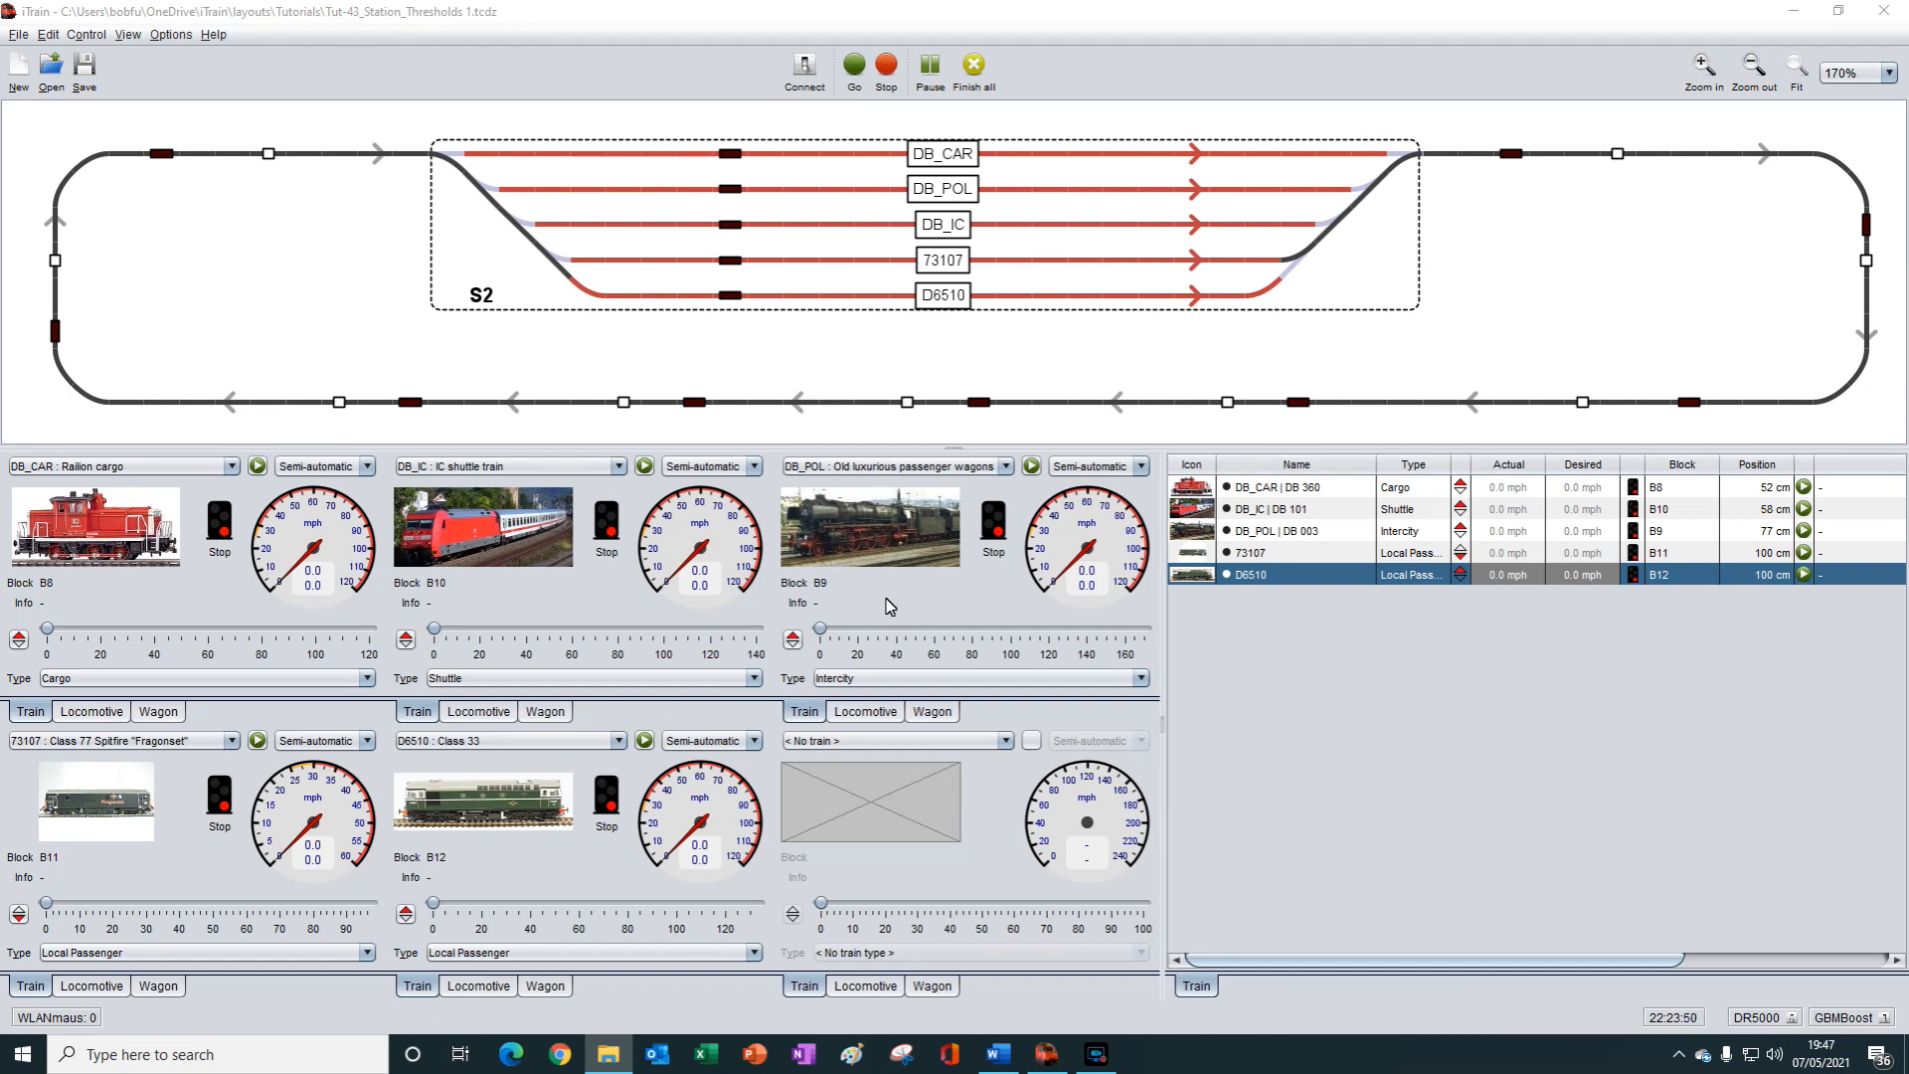
# Step: Reopen station S2's properties to check its threshold setting, and close them
pyautogui.rightClick(1367, 269)
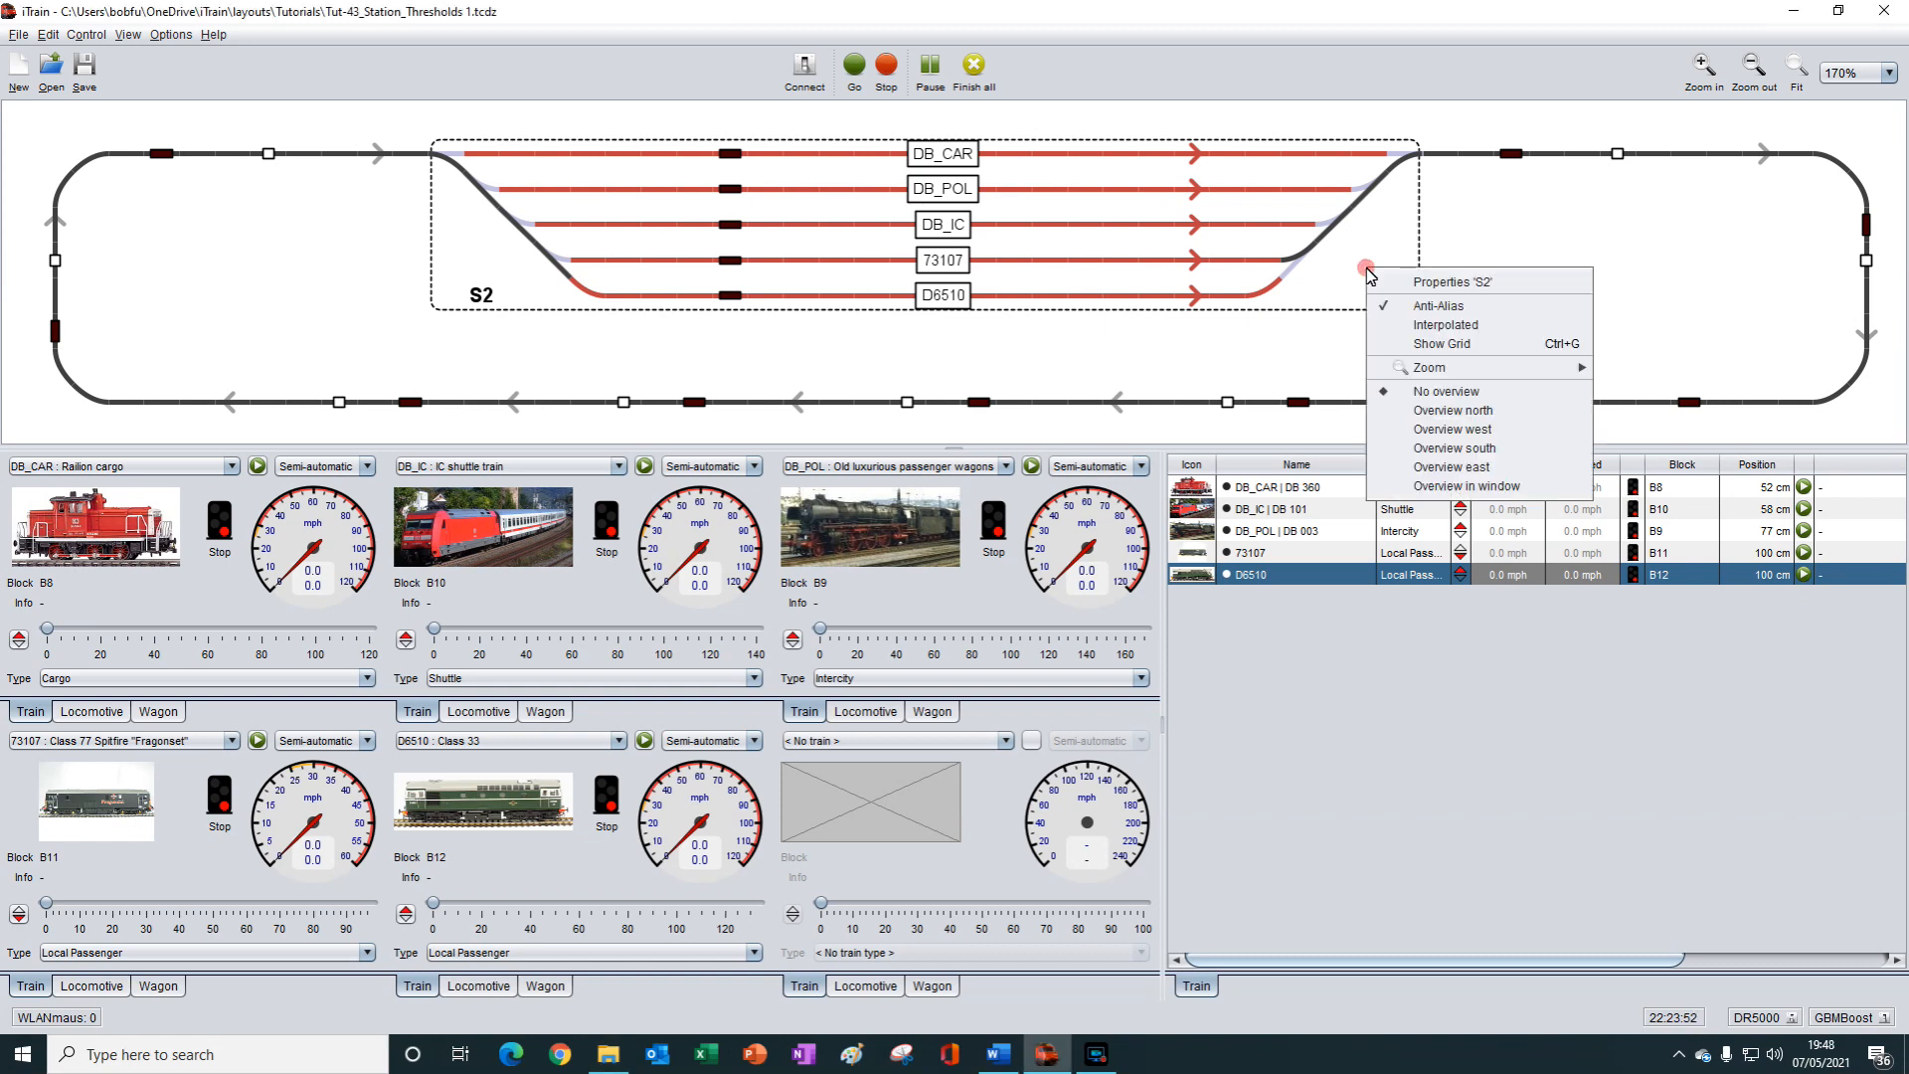
pyautogui.click(1436, 283)
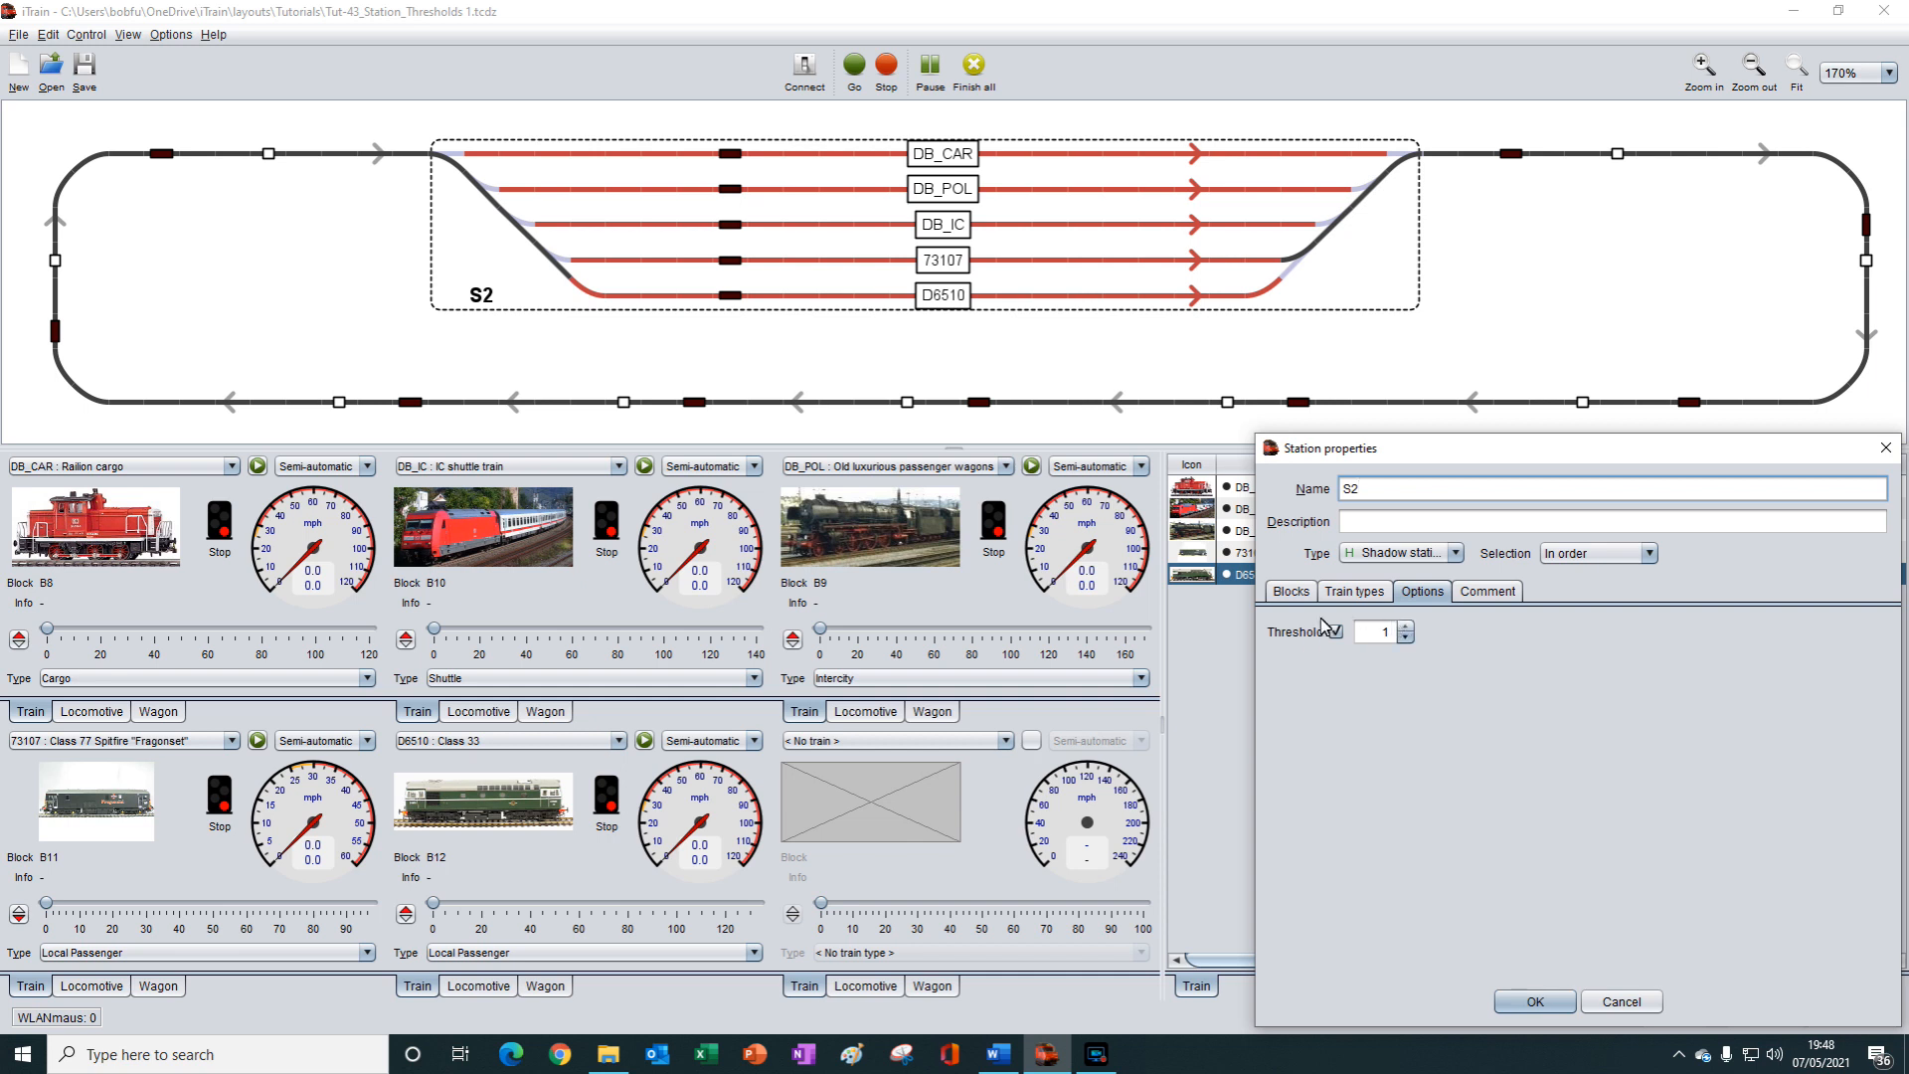
pyautogui.click(1537, 1002)
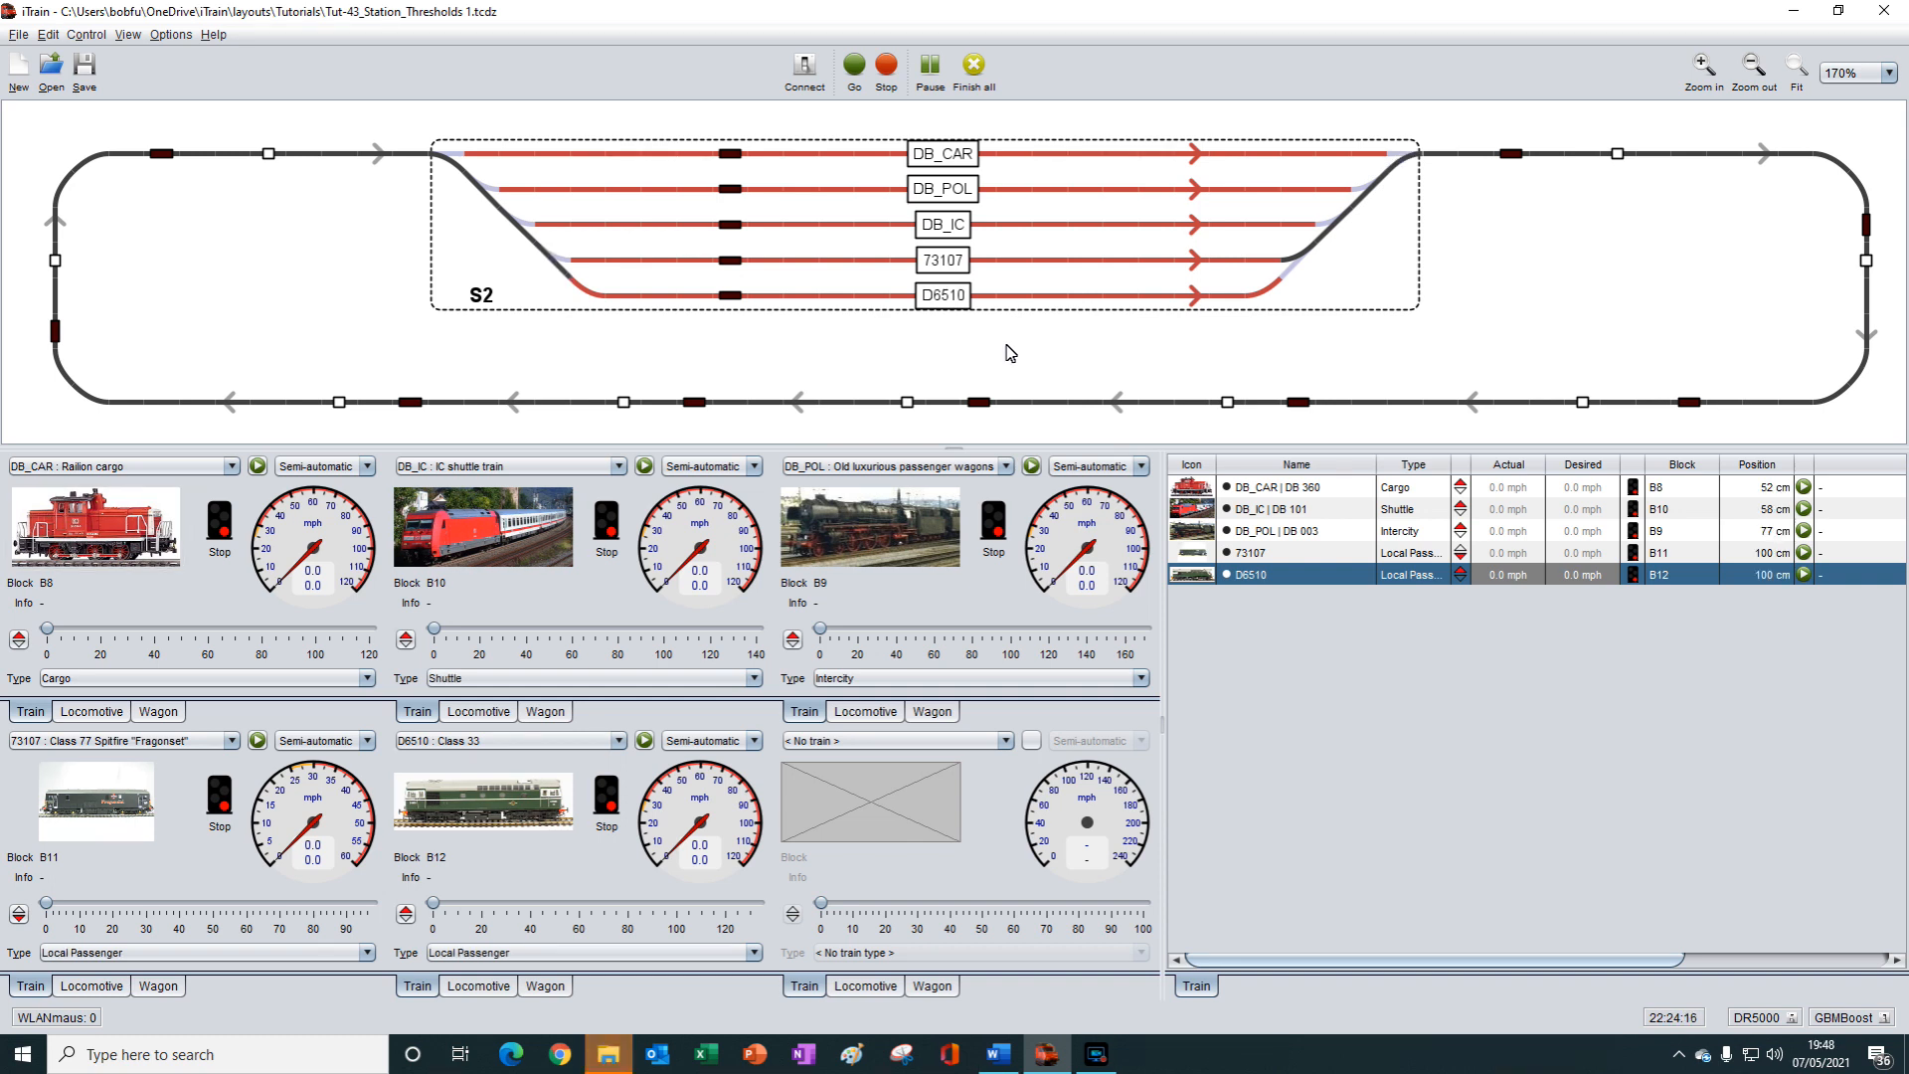
# Step: Restart all five trains in S2 with the threshold active, in the order DB_CAR, DB_IC, DB_POL, 73107, D6510
pyautogui.click(258, 471)
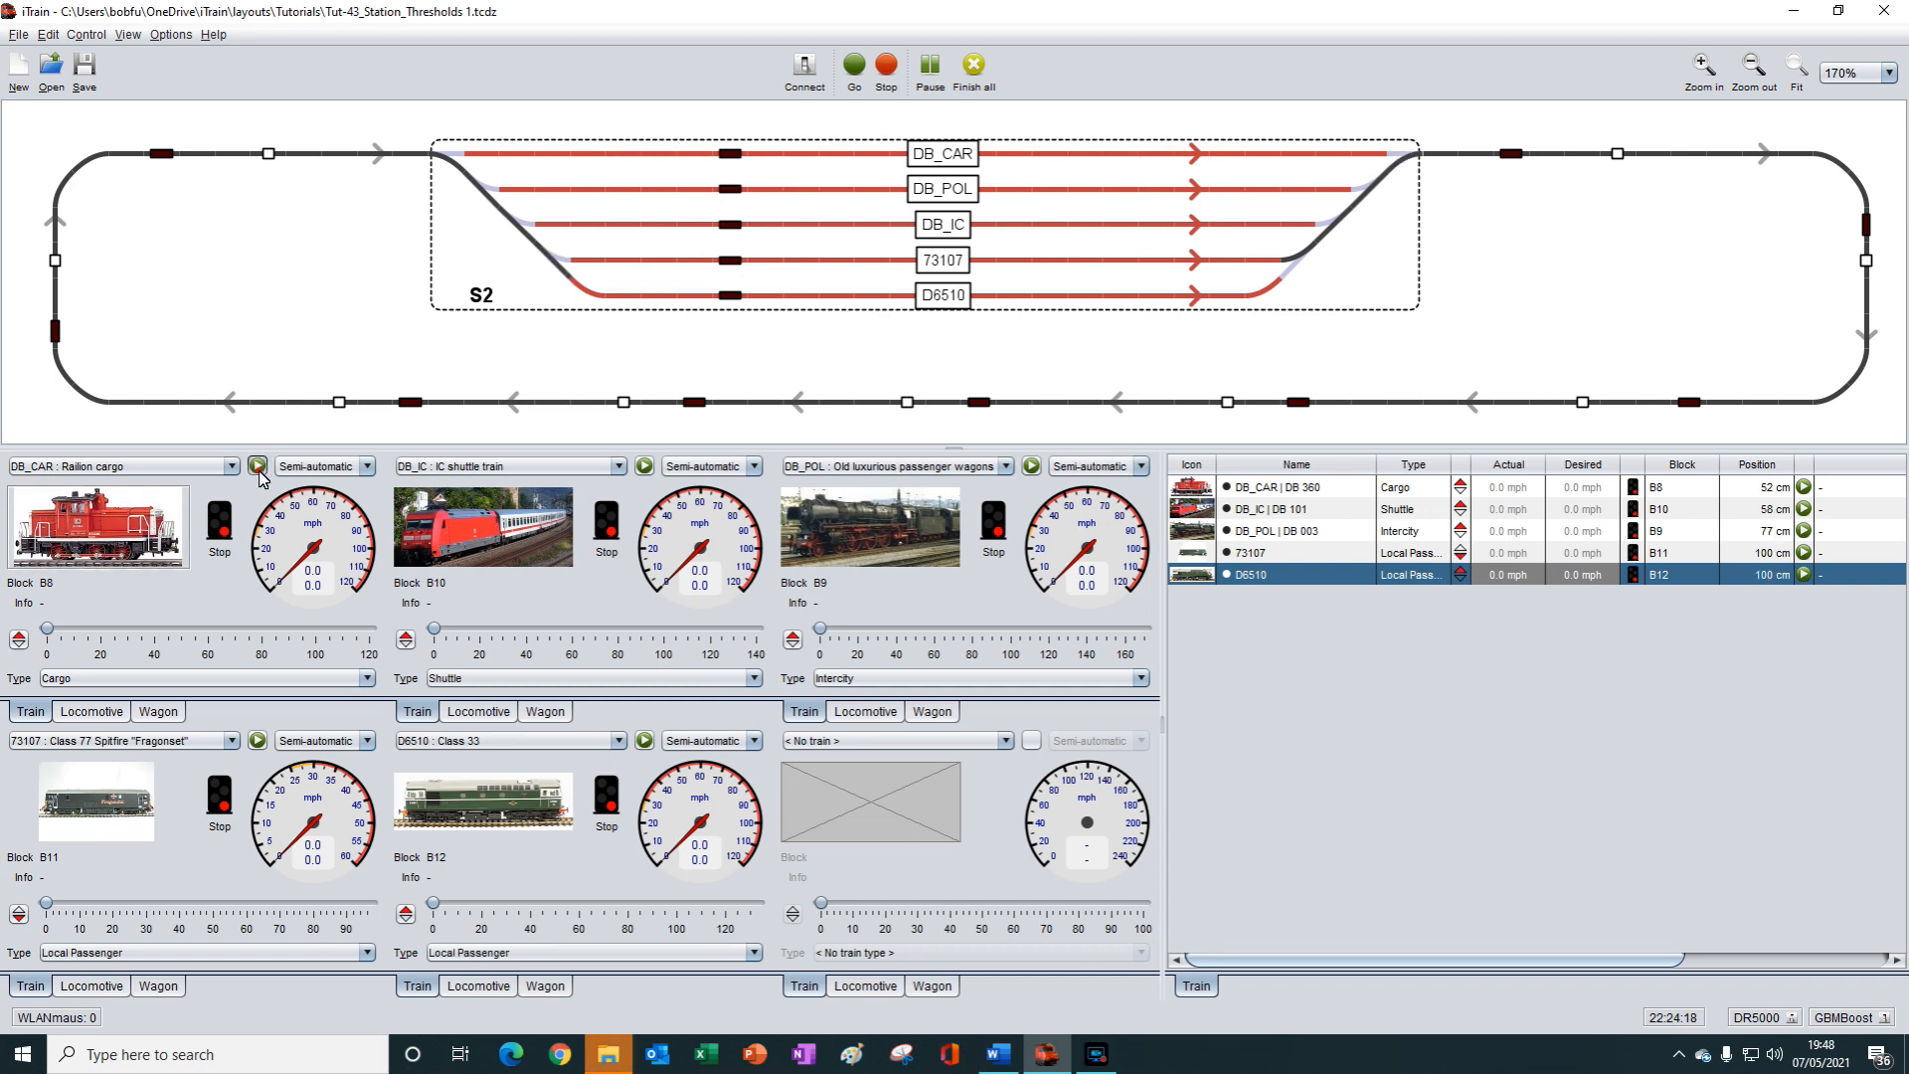
pyautogui.click(645, 467)
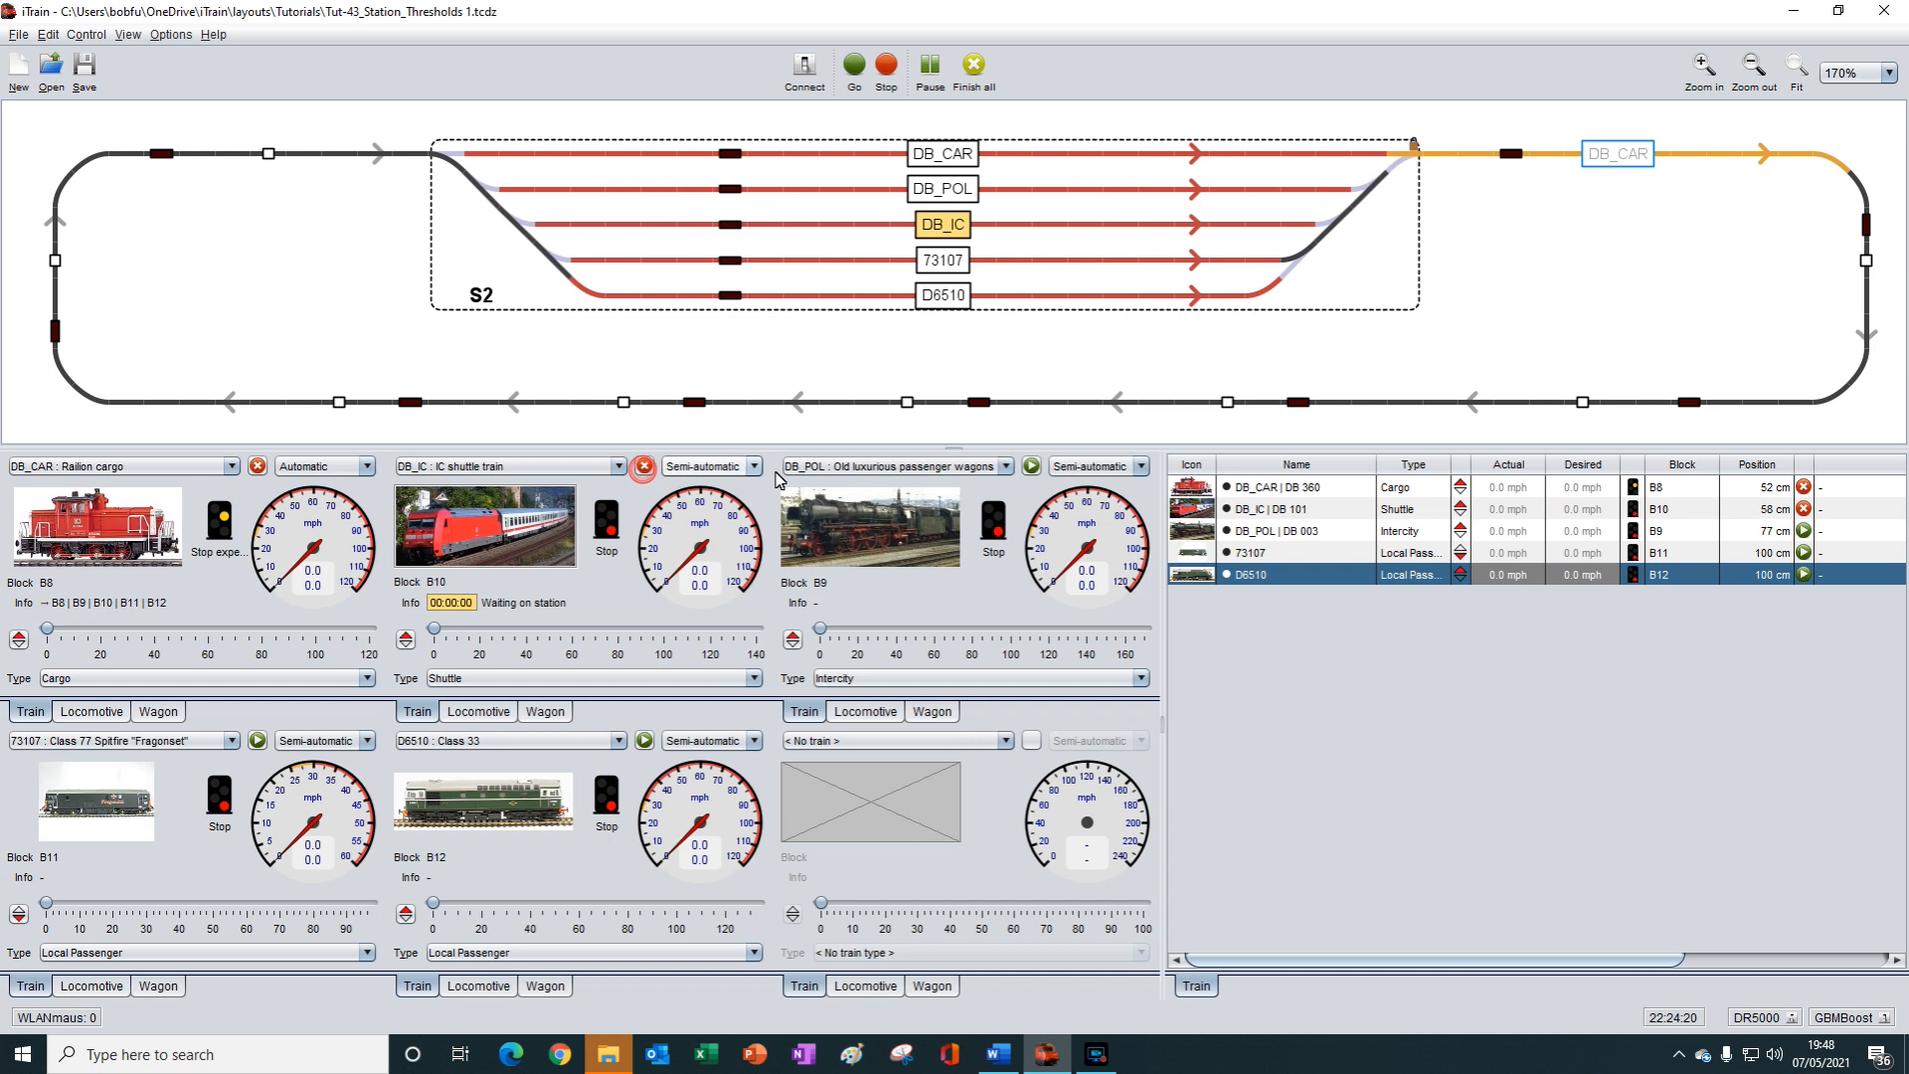
pyautogui.click(1032, 467)
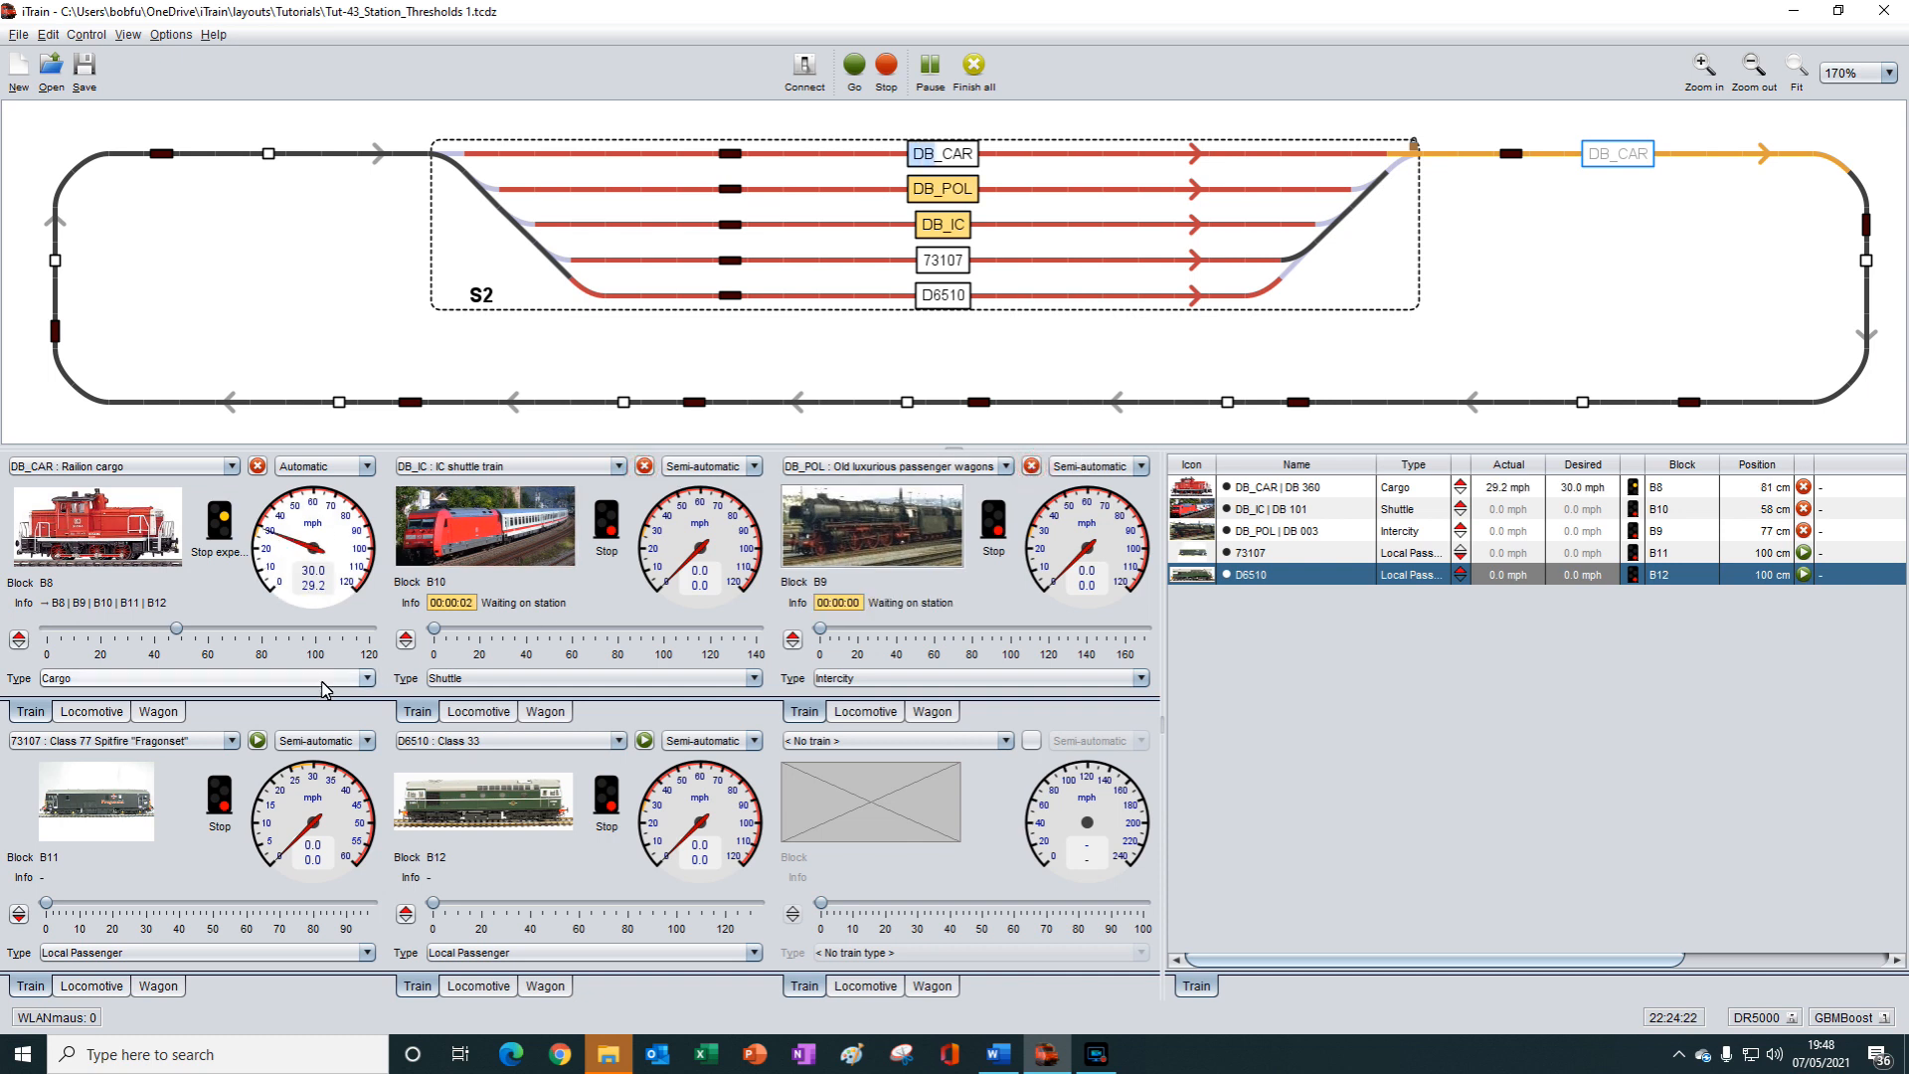
pyautogui.click(258, 742)
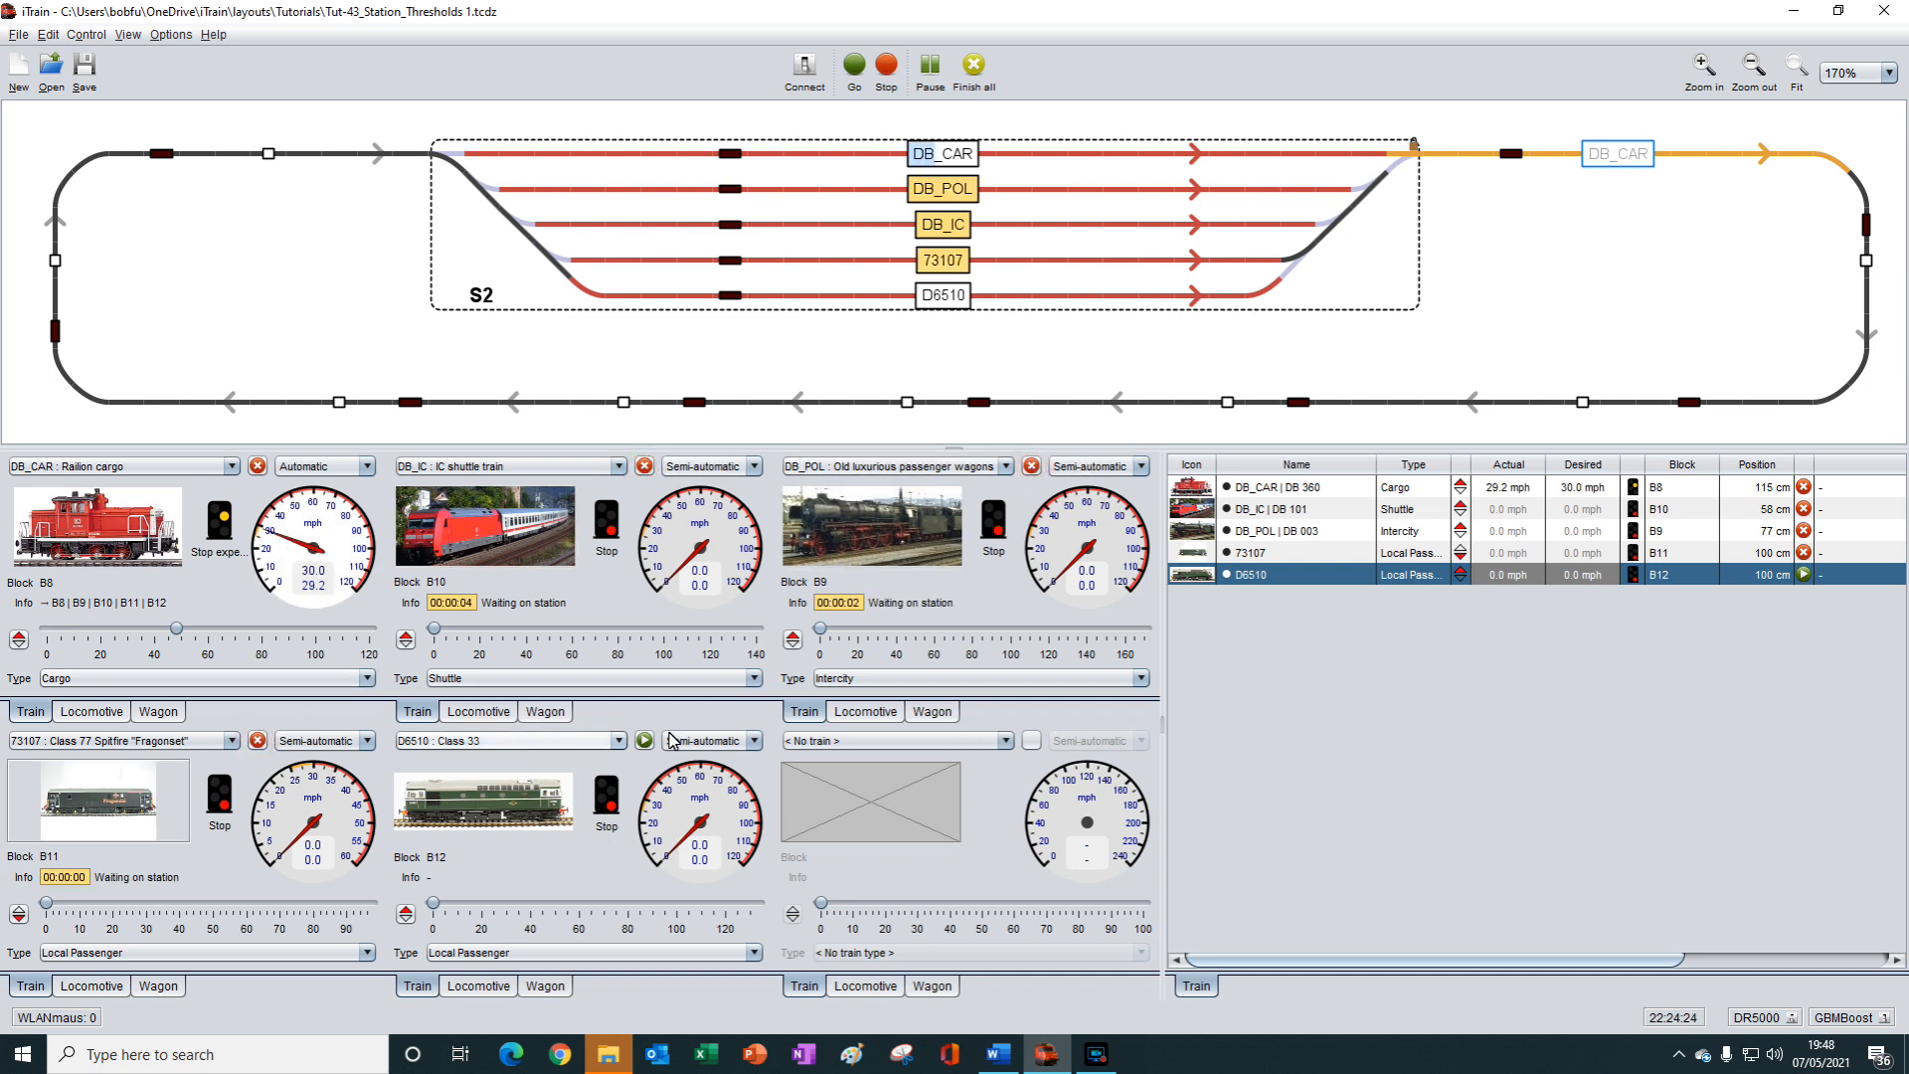
pyautogui.click(644, 742)
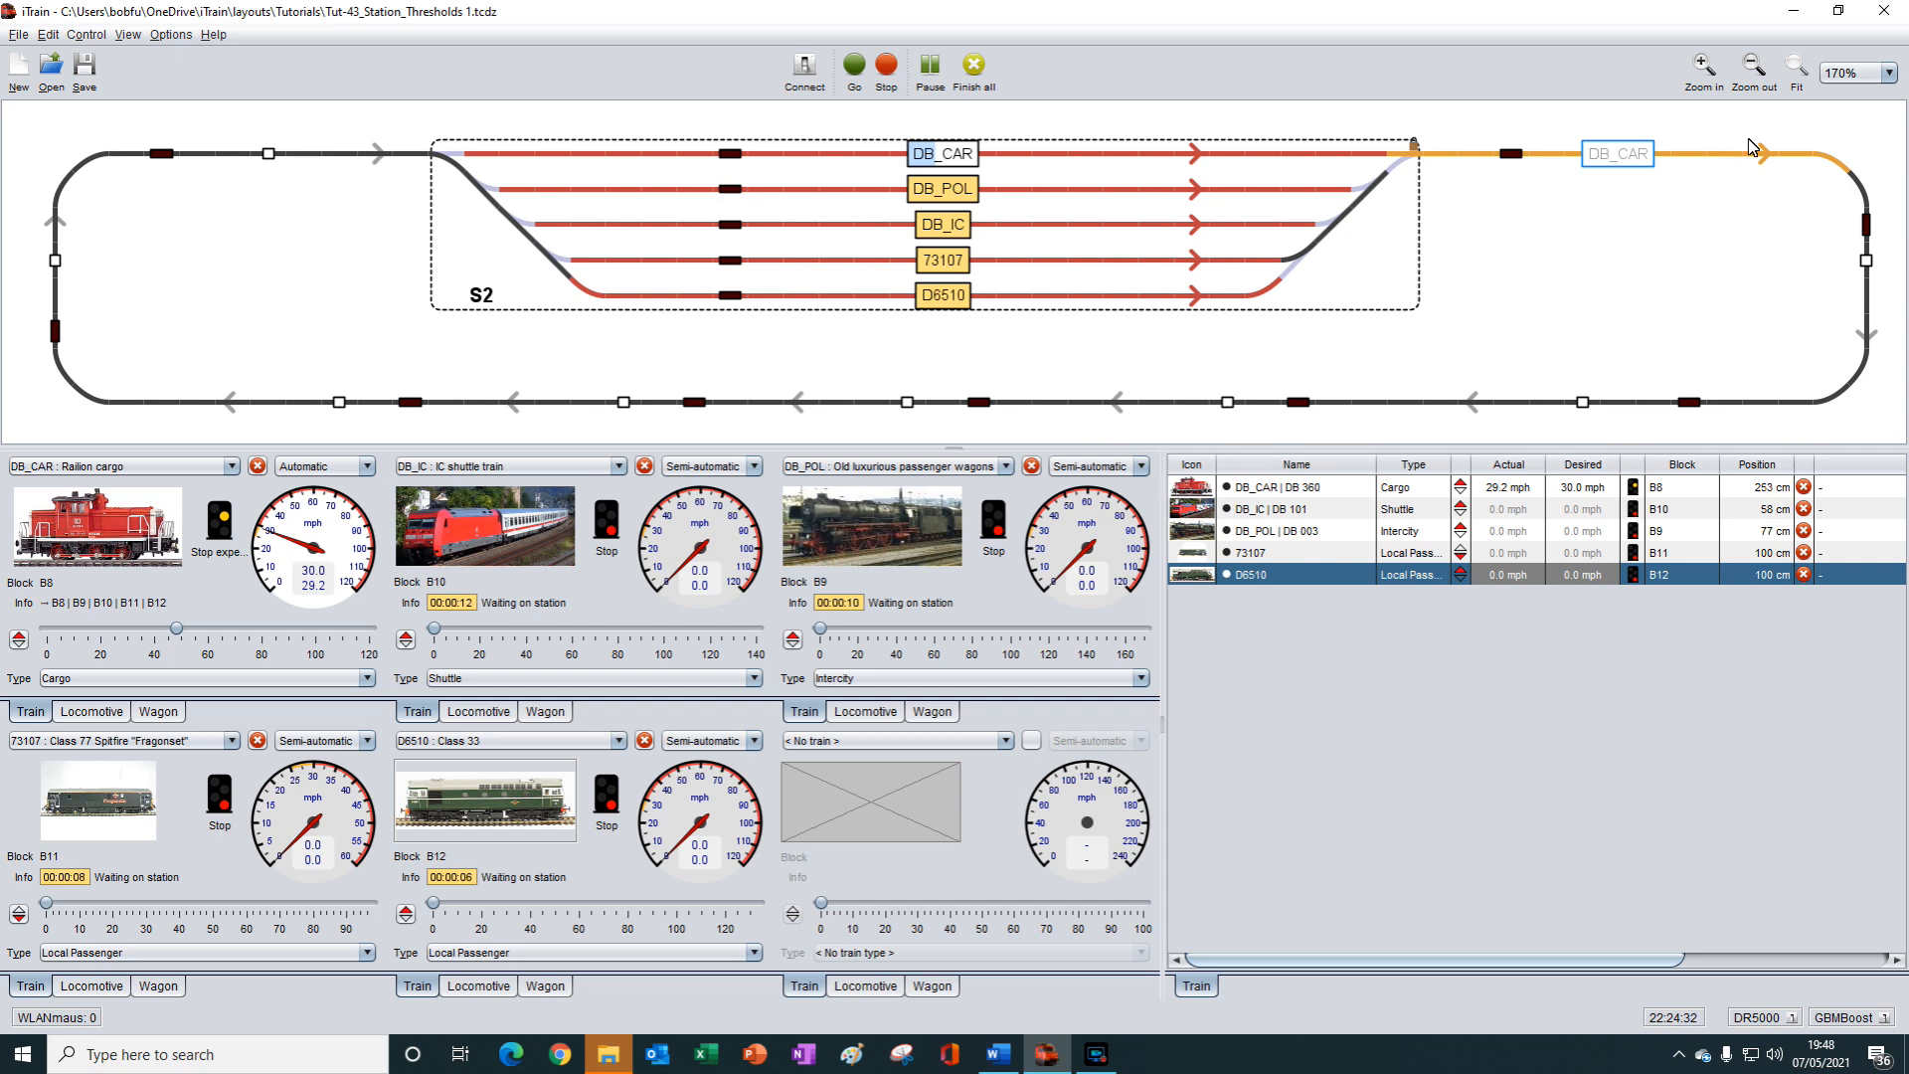
# Step: Simulate the feedbacks that take DB_CAR out of S2 and around the loop through B13, B34 and B7 back to the station
pyautogui.click(1514, 156)
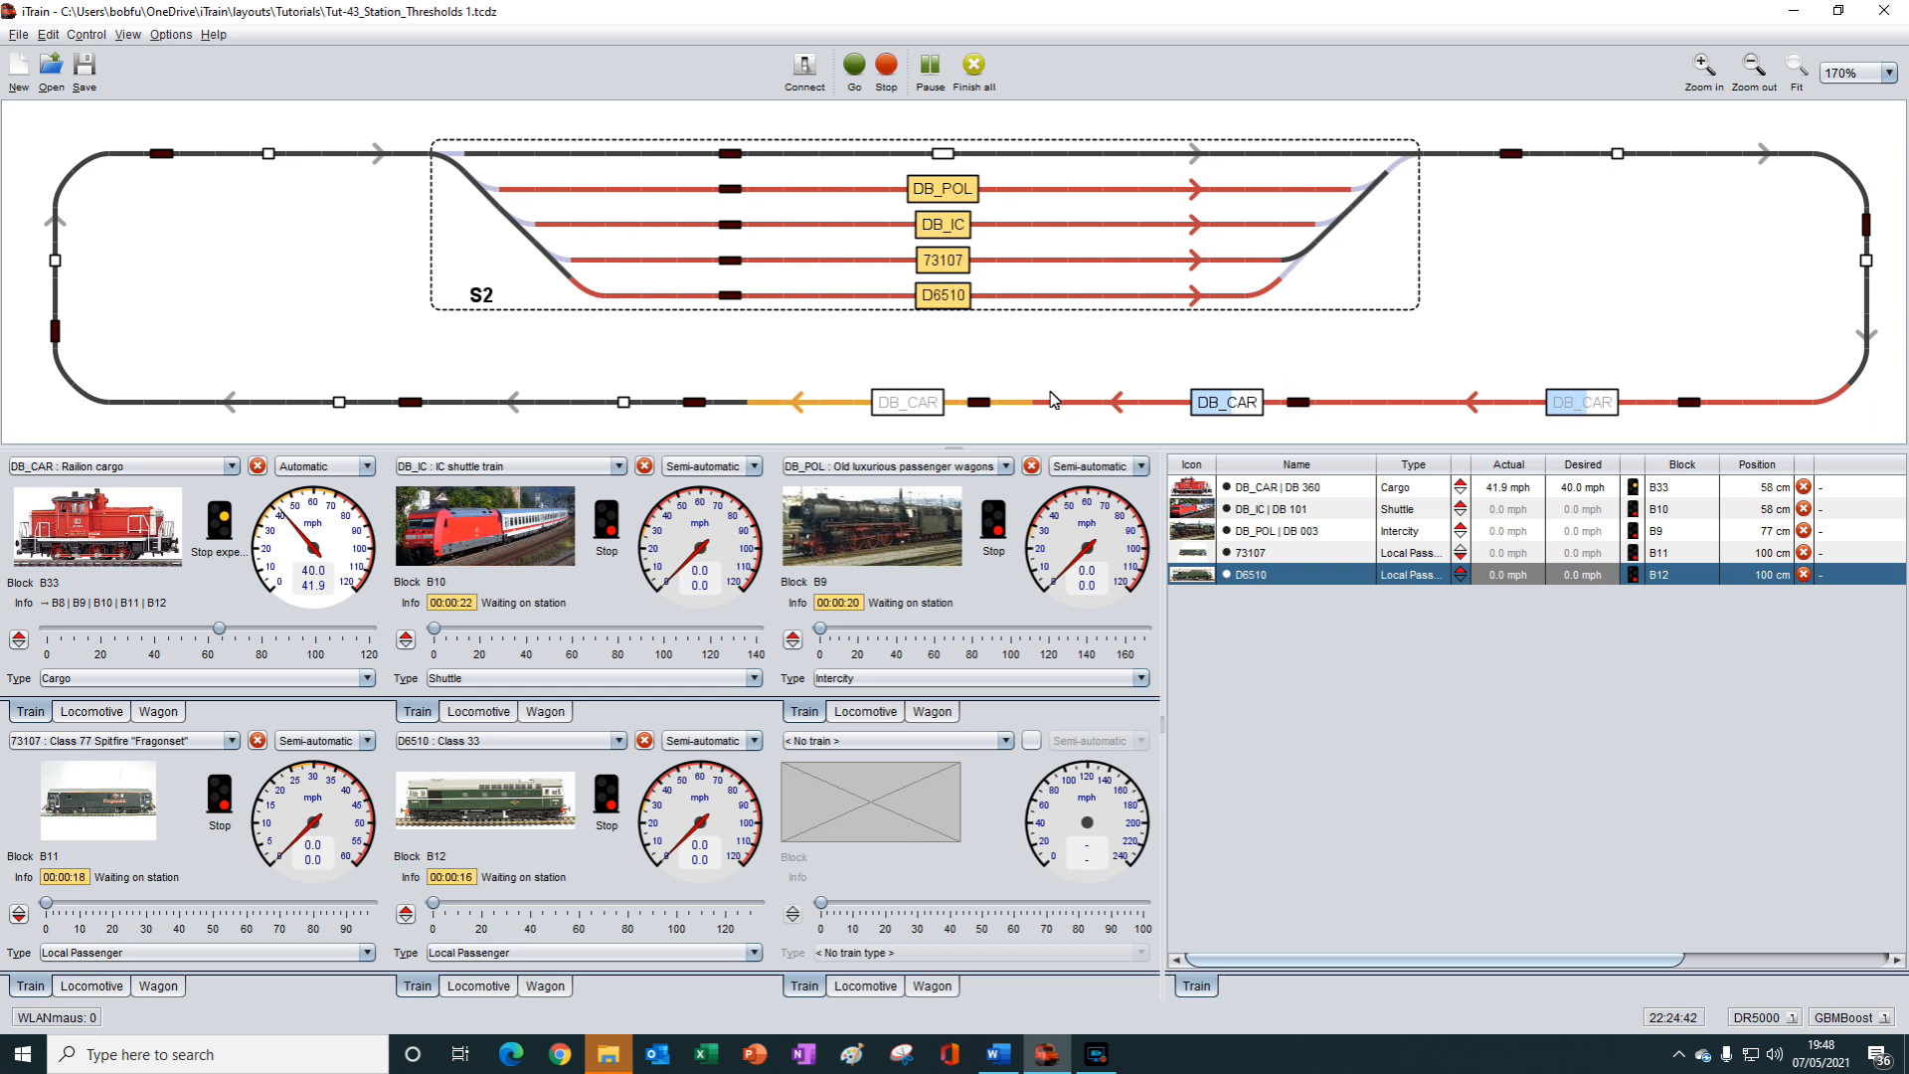
pyautogui.click(979, 405)
pyautogui.click(979, 404)
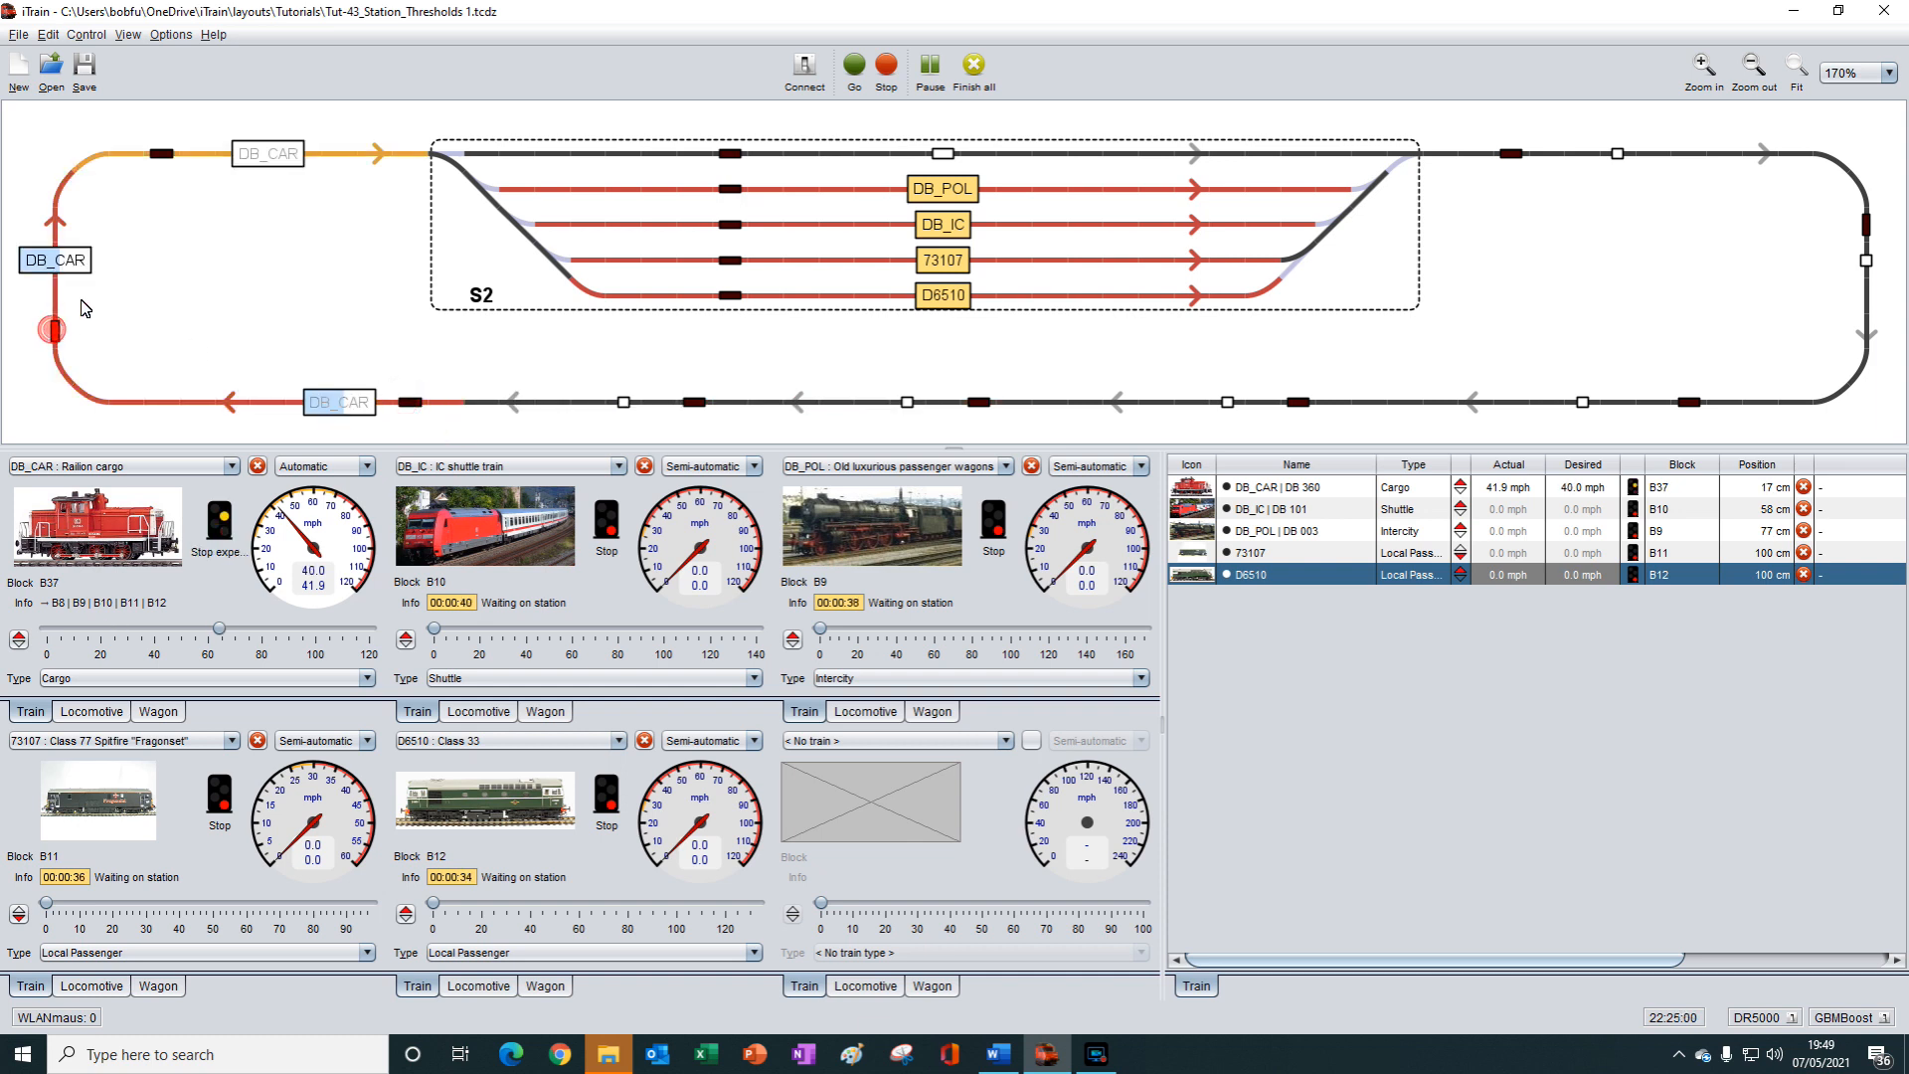
pyautogui.click(164, 160)
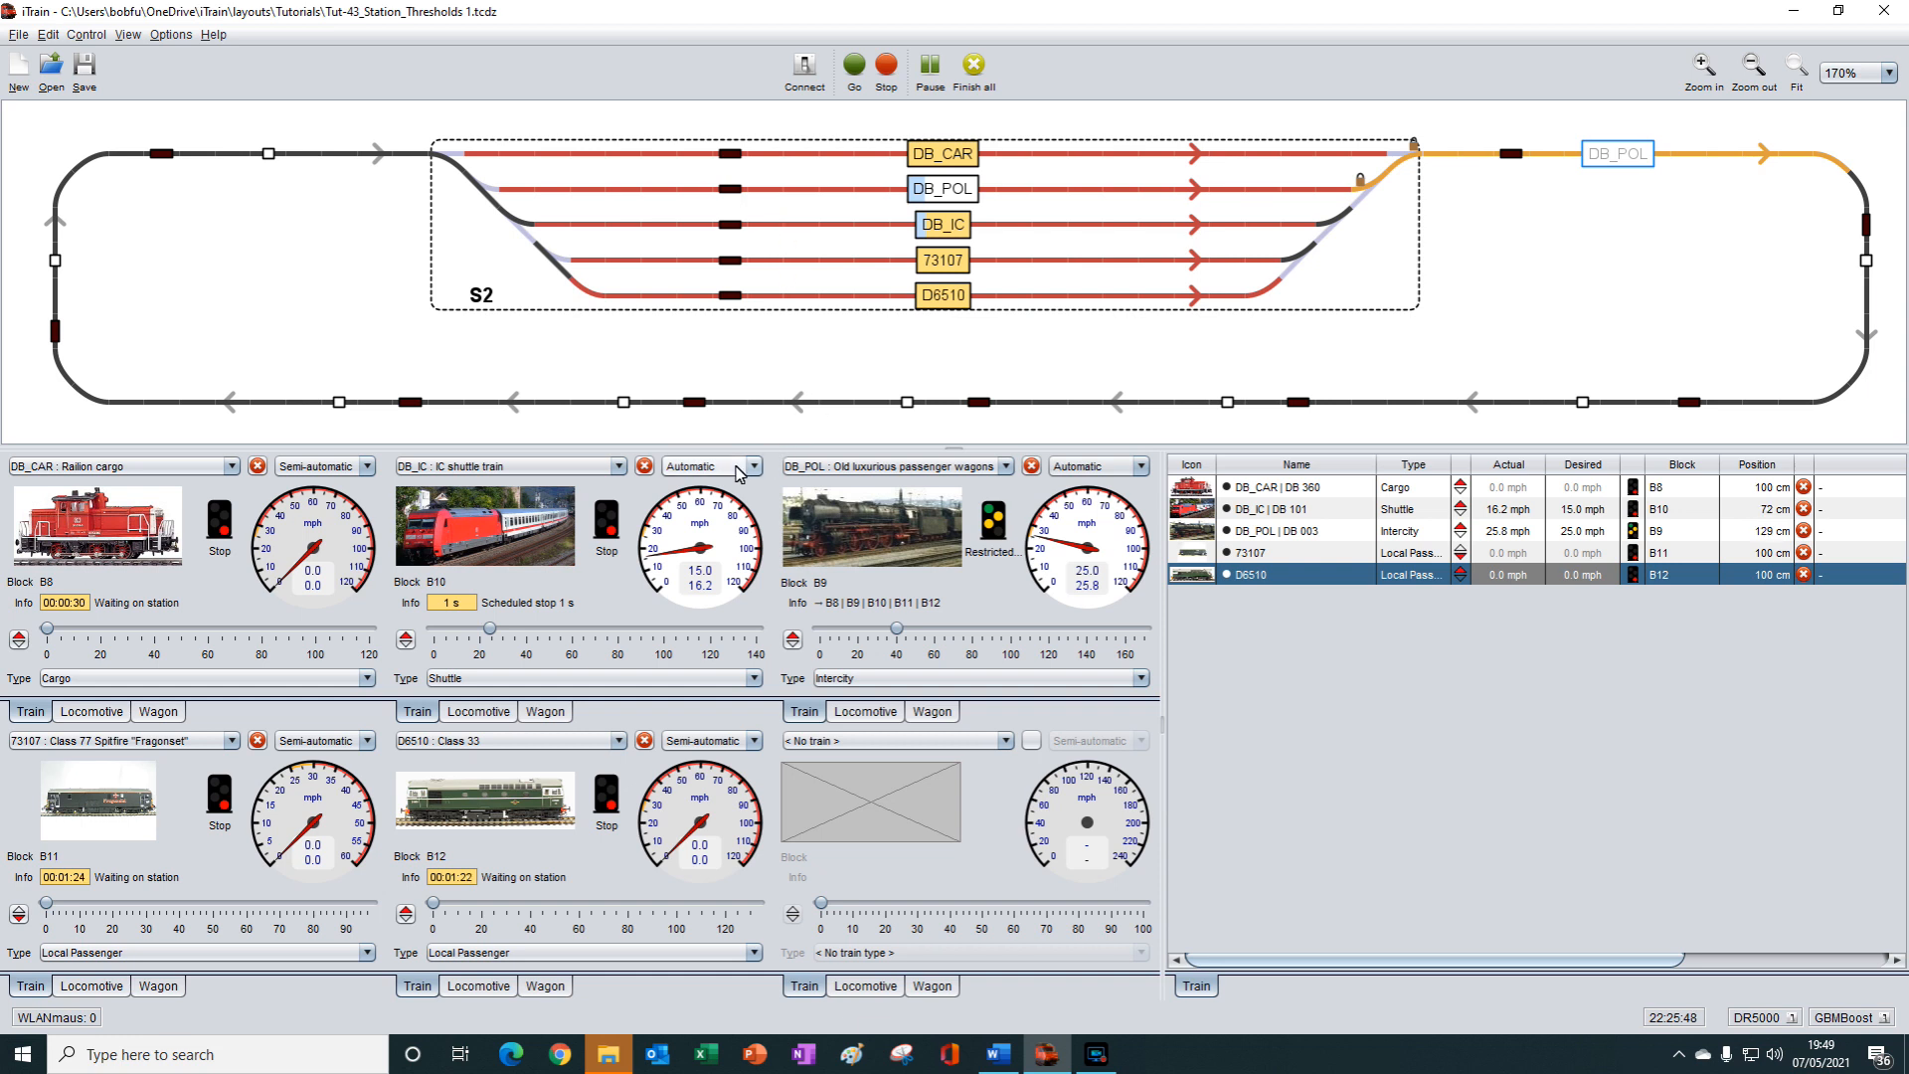
# Step: Stop all five trains, including D6510, DB_IC, DB_CAR and 73107, to end the run with threshold 1
pyautogui.click(645, 744)
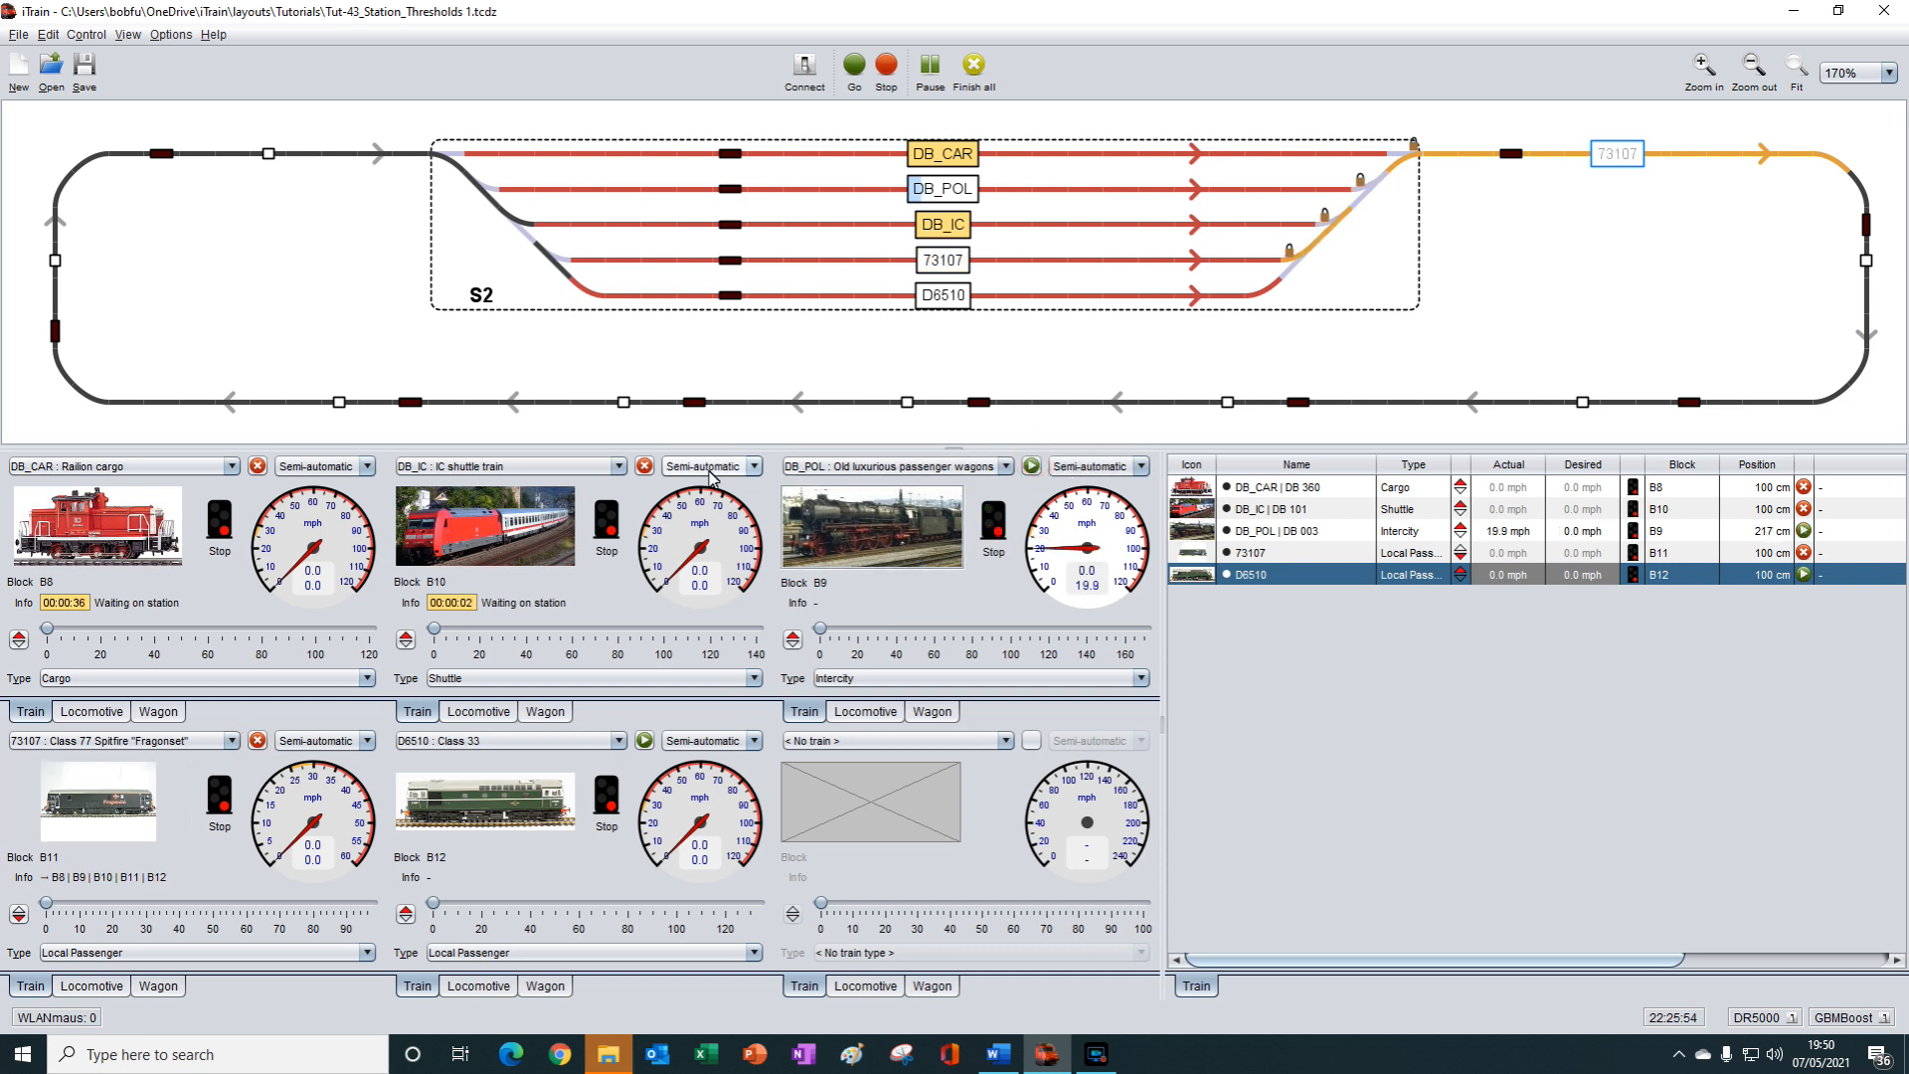
pyautogui.click(645, 466)
pyautogui.click(258, 466)
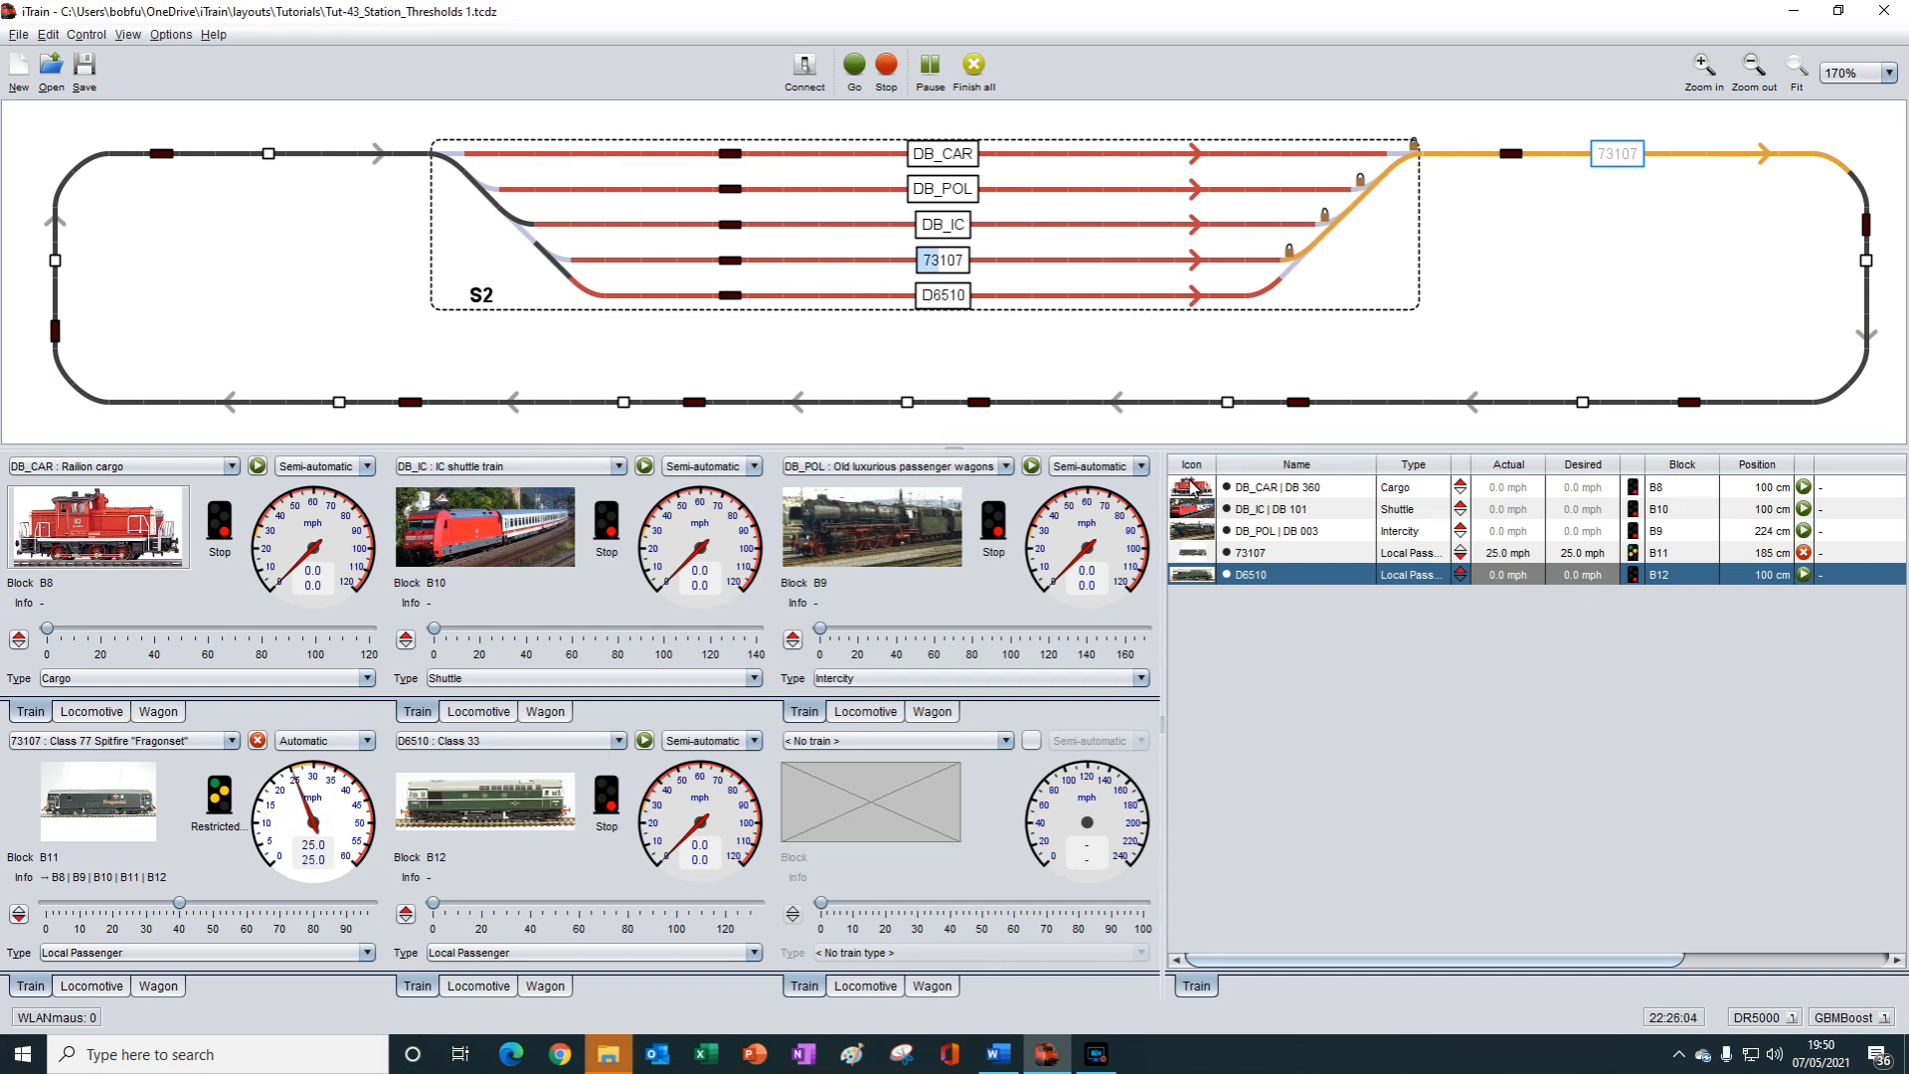
pyautogui.click(258, 741)
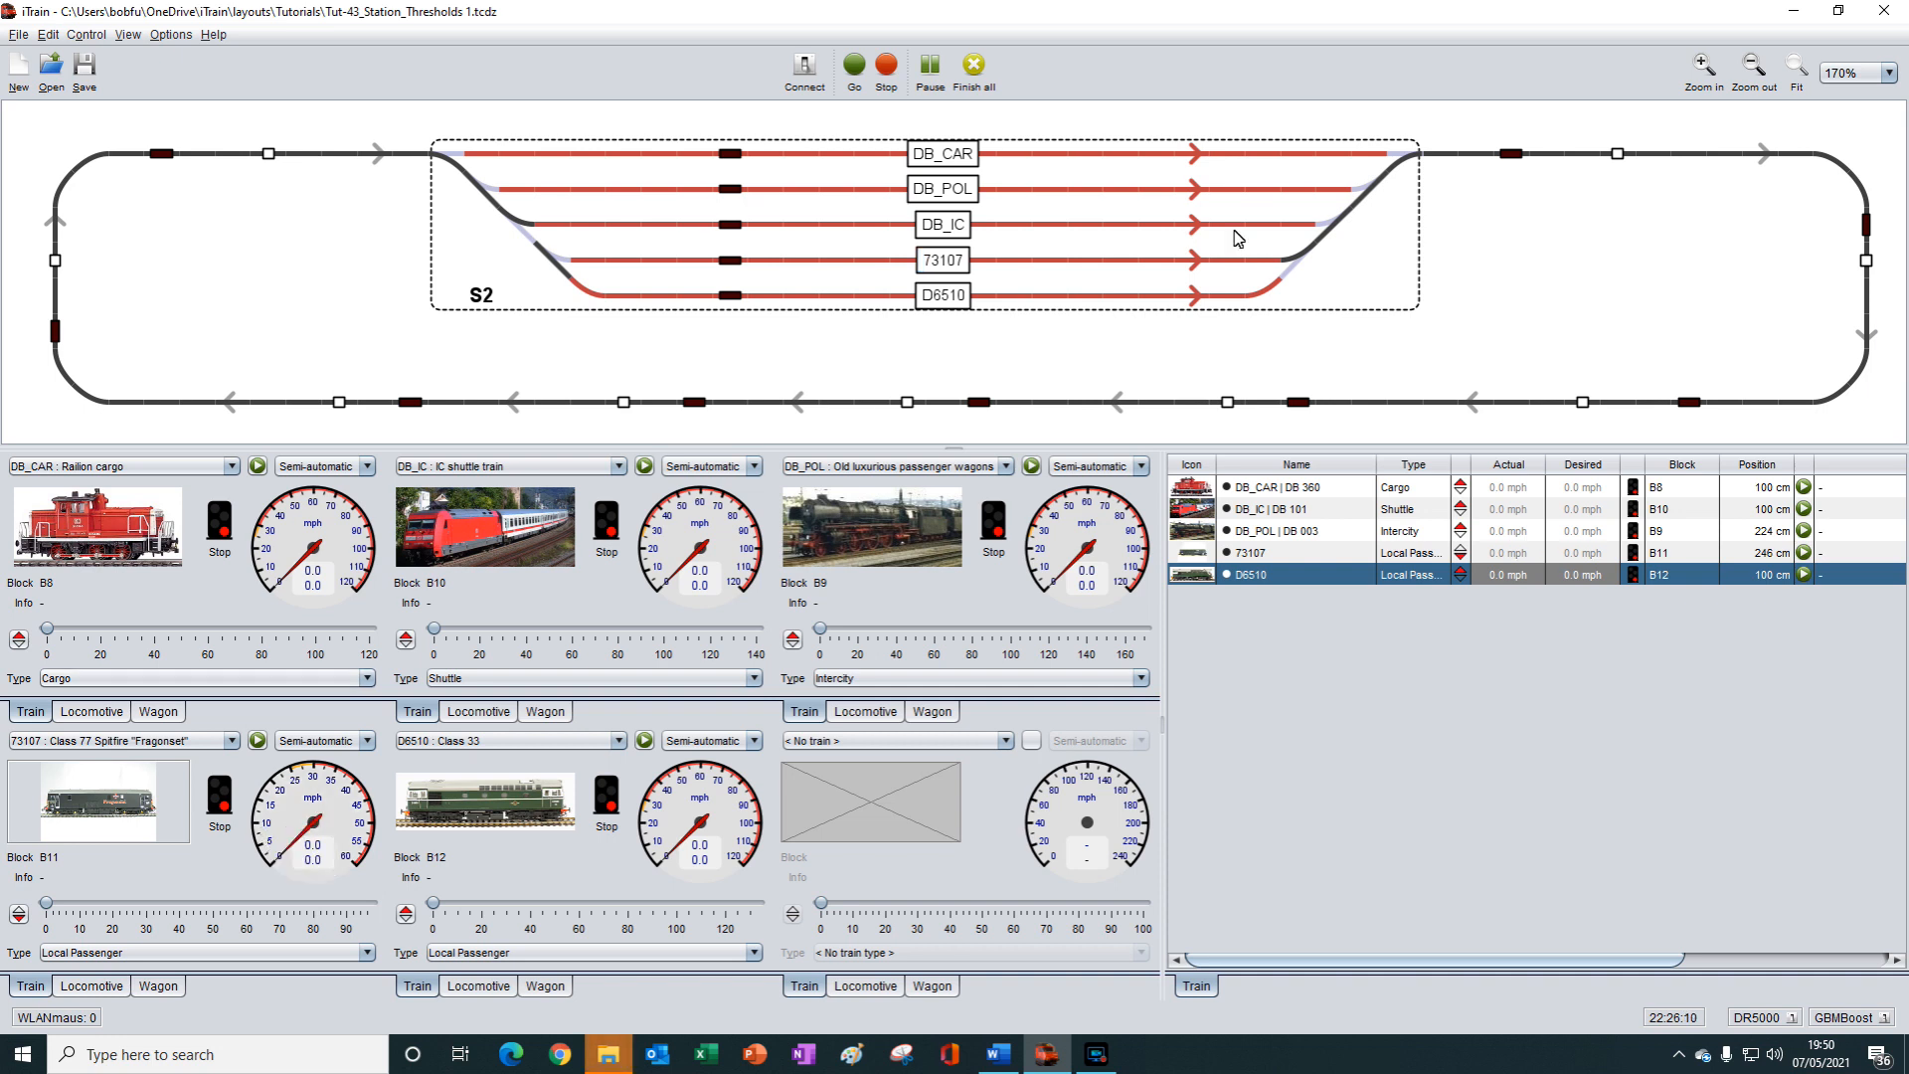
# Step: Set the threshold in station S2's properties to 3 and apply the change
pyautogui.rightClick(1386, 229)
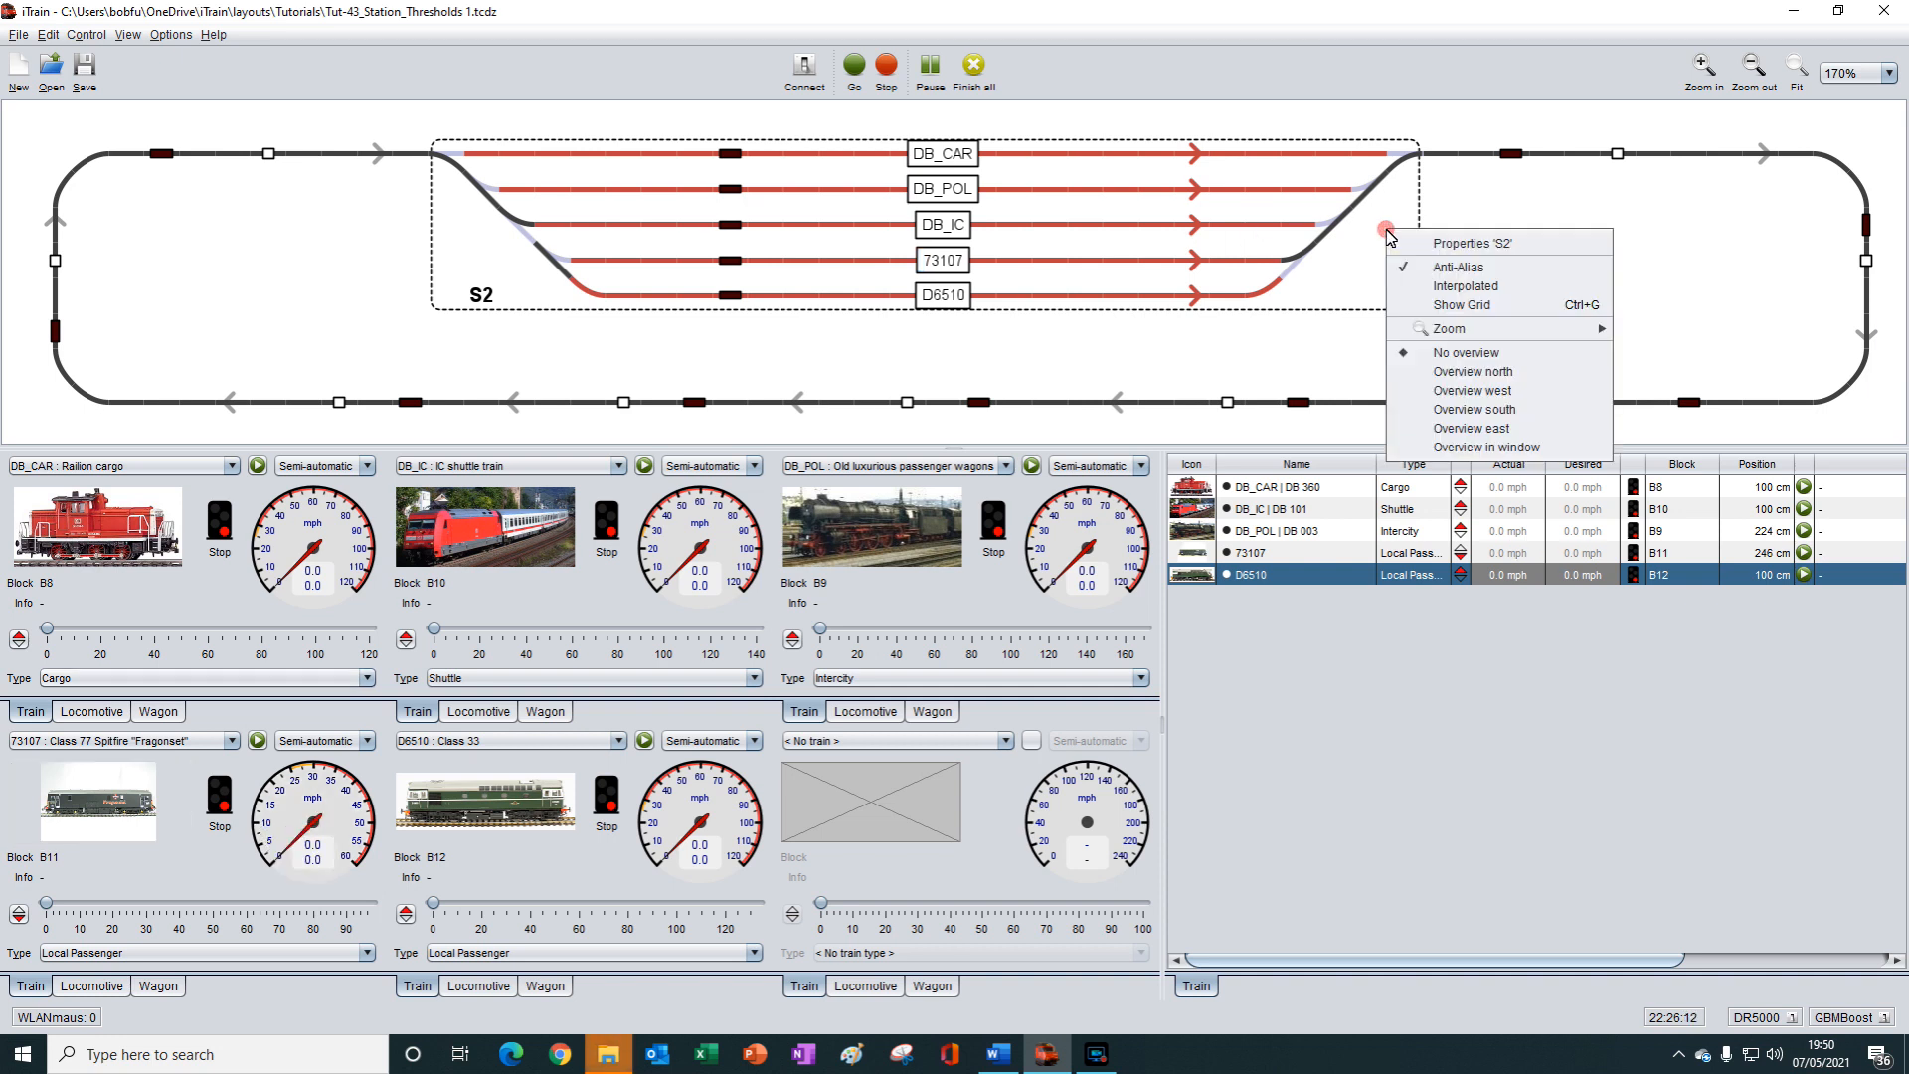
pyautogui.click(1479, 245)
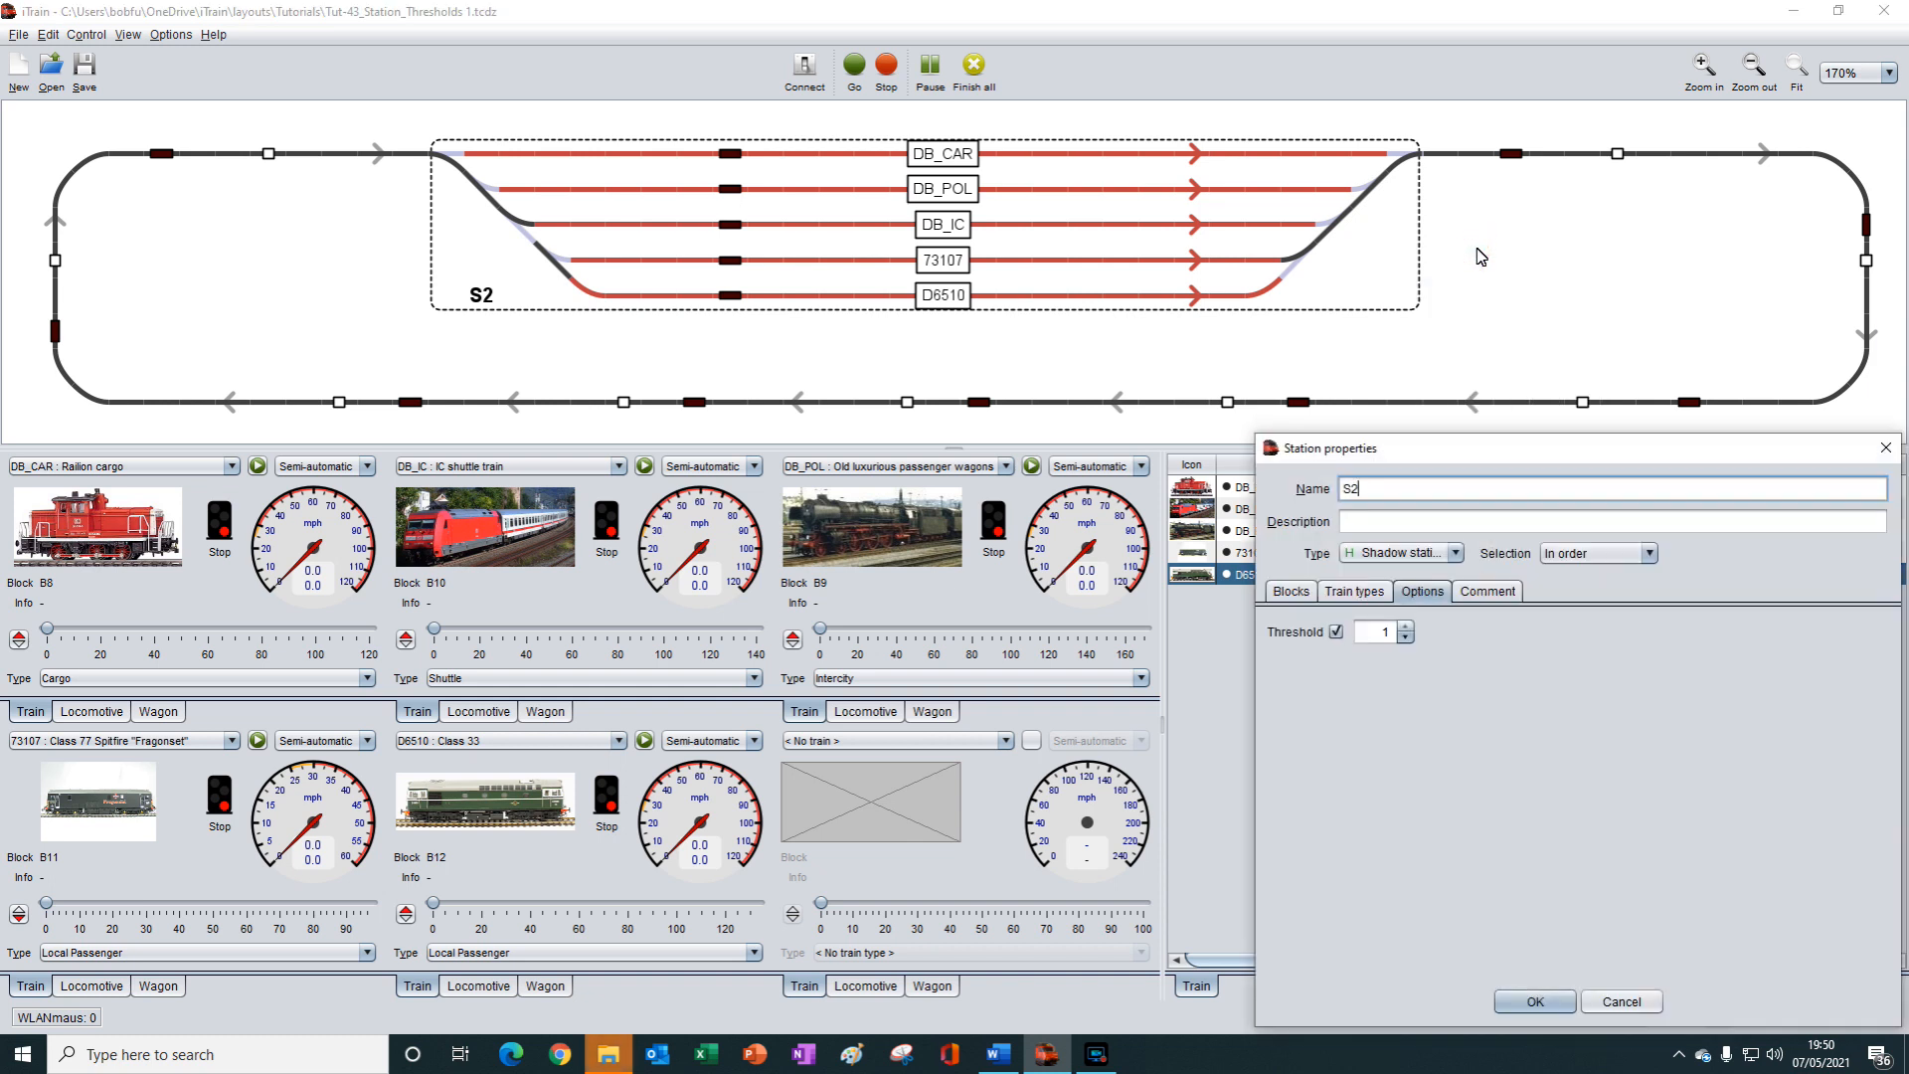
pyautogui.click(1406, 631)
pyautogui.click(1406, 631)
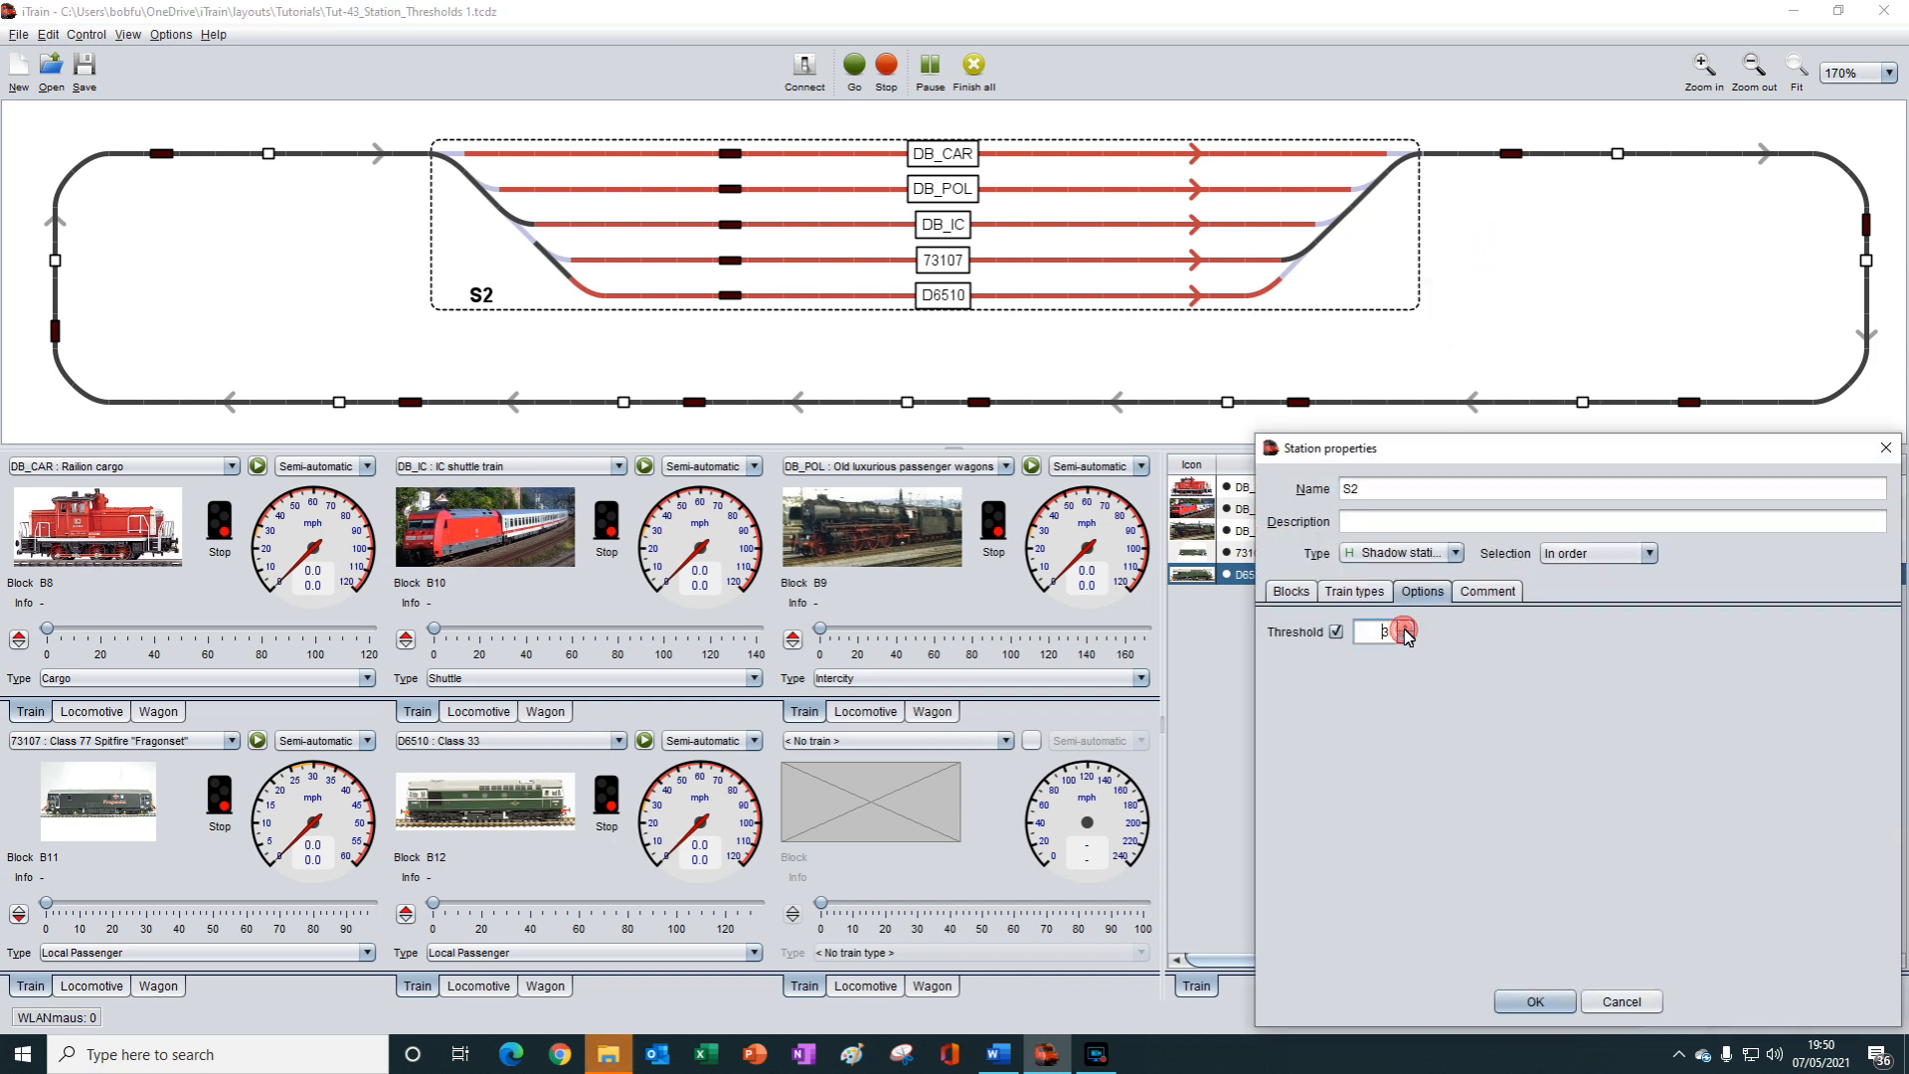
pyautogui.click(1536, 1001)
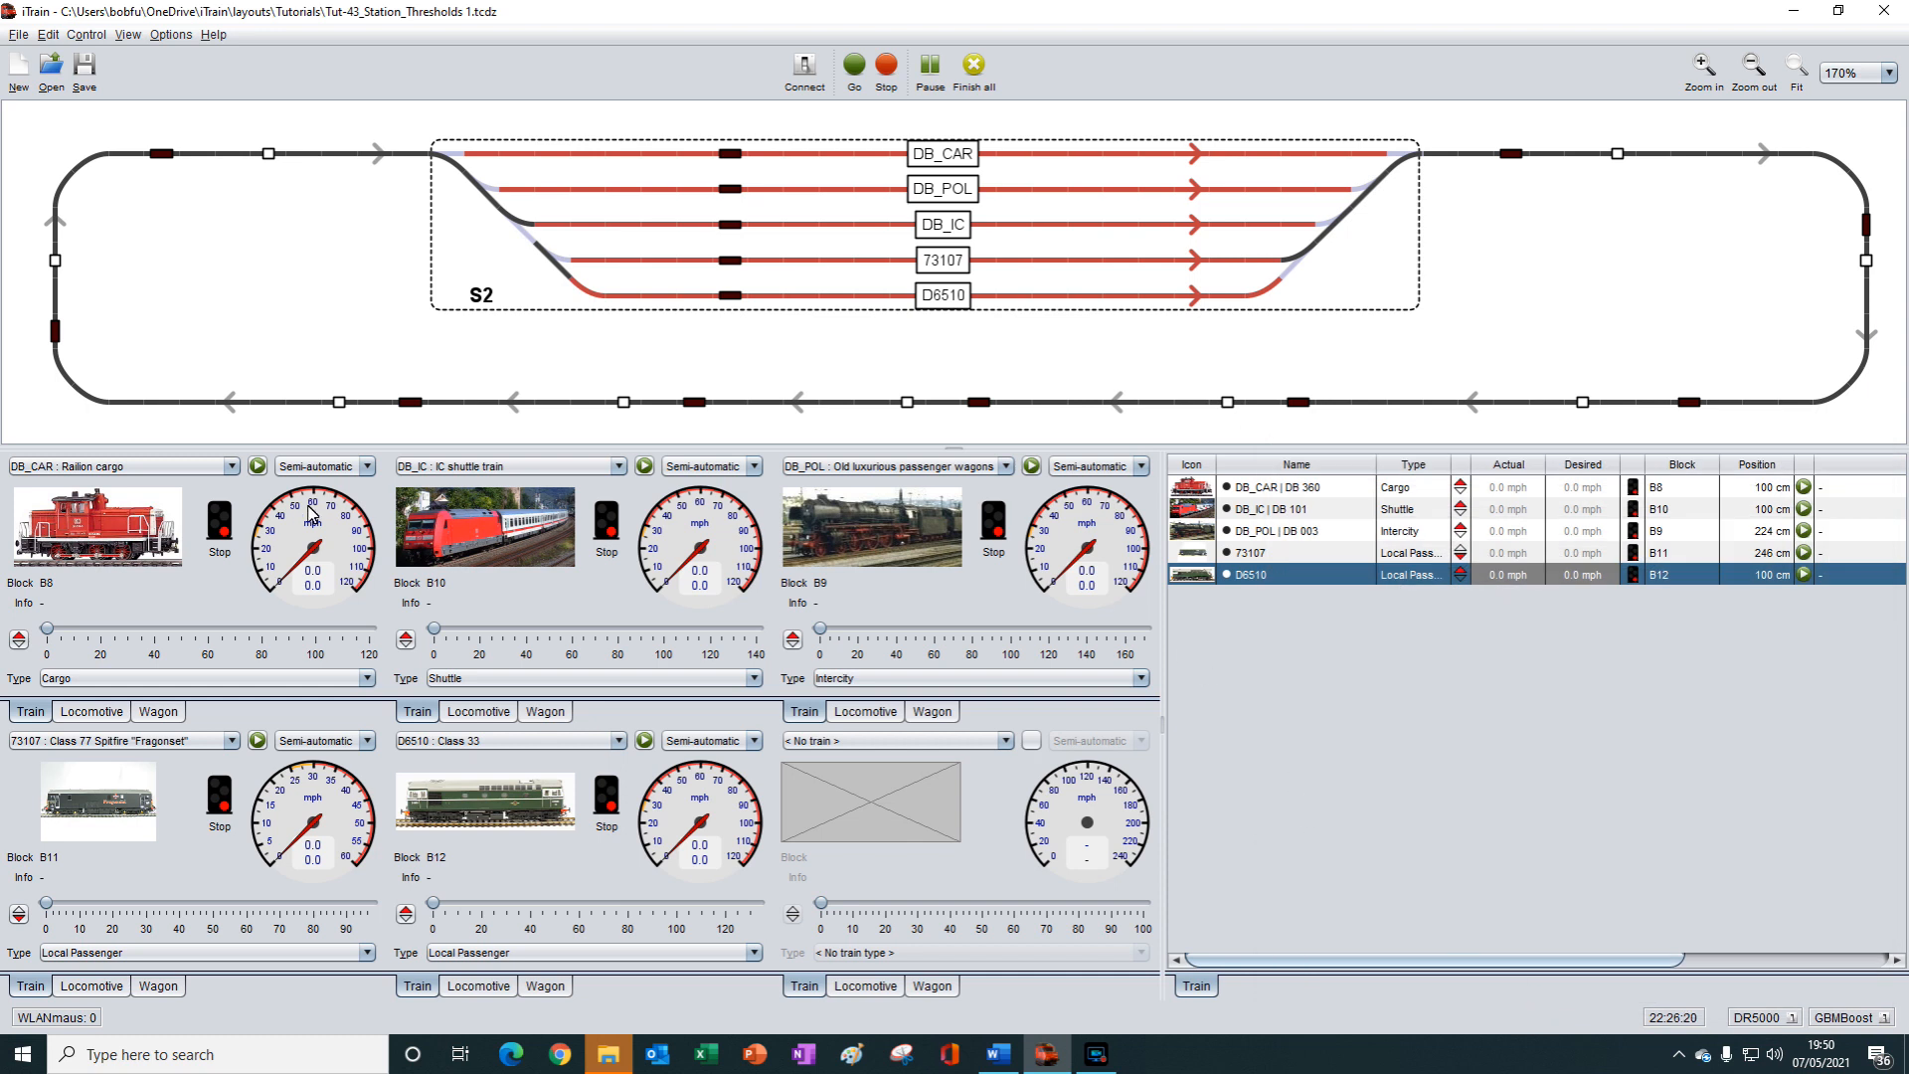
# Step: Start all five trains in S2 in the order DB_CAR, DB_IC, DB_POL, 73107, D6510
pyautogui.click(258, 466)
pyautogui.click(644, 466)
pyautogui.click(1031, 467)
pyautogui.click(257, 740)
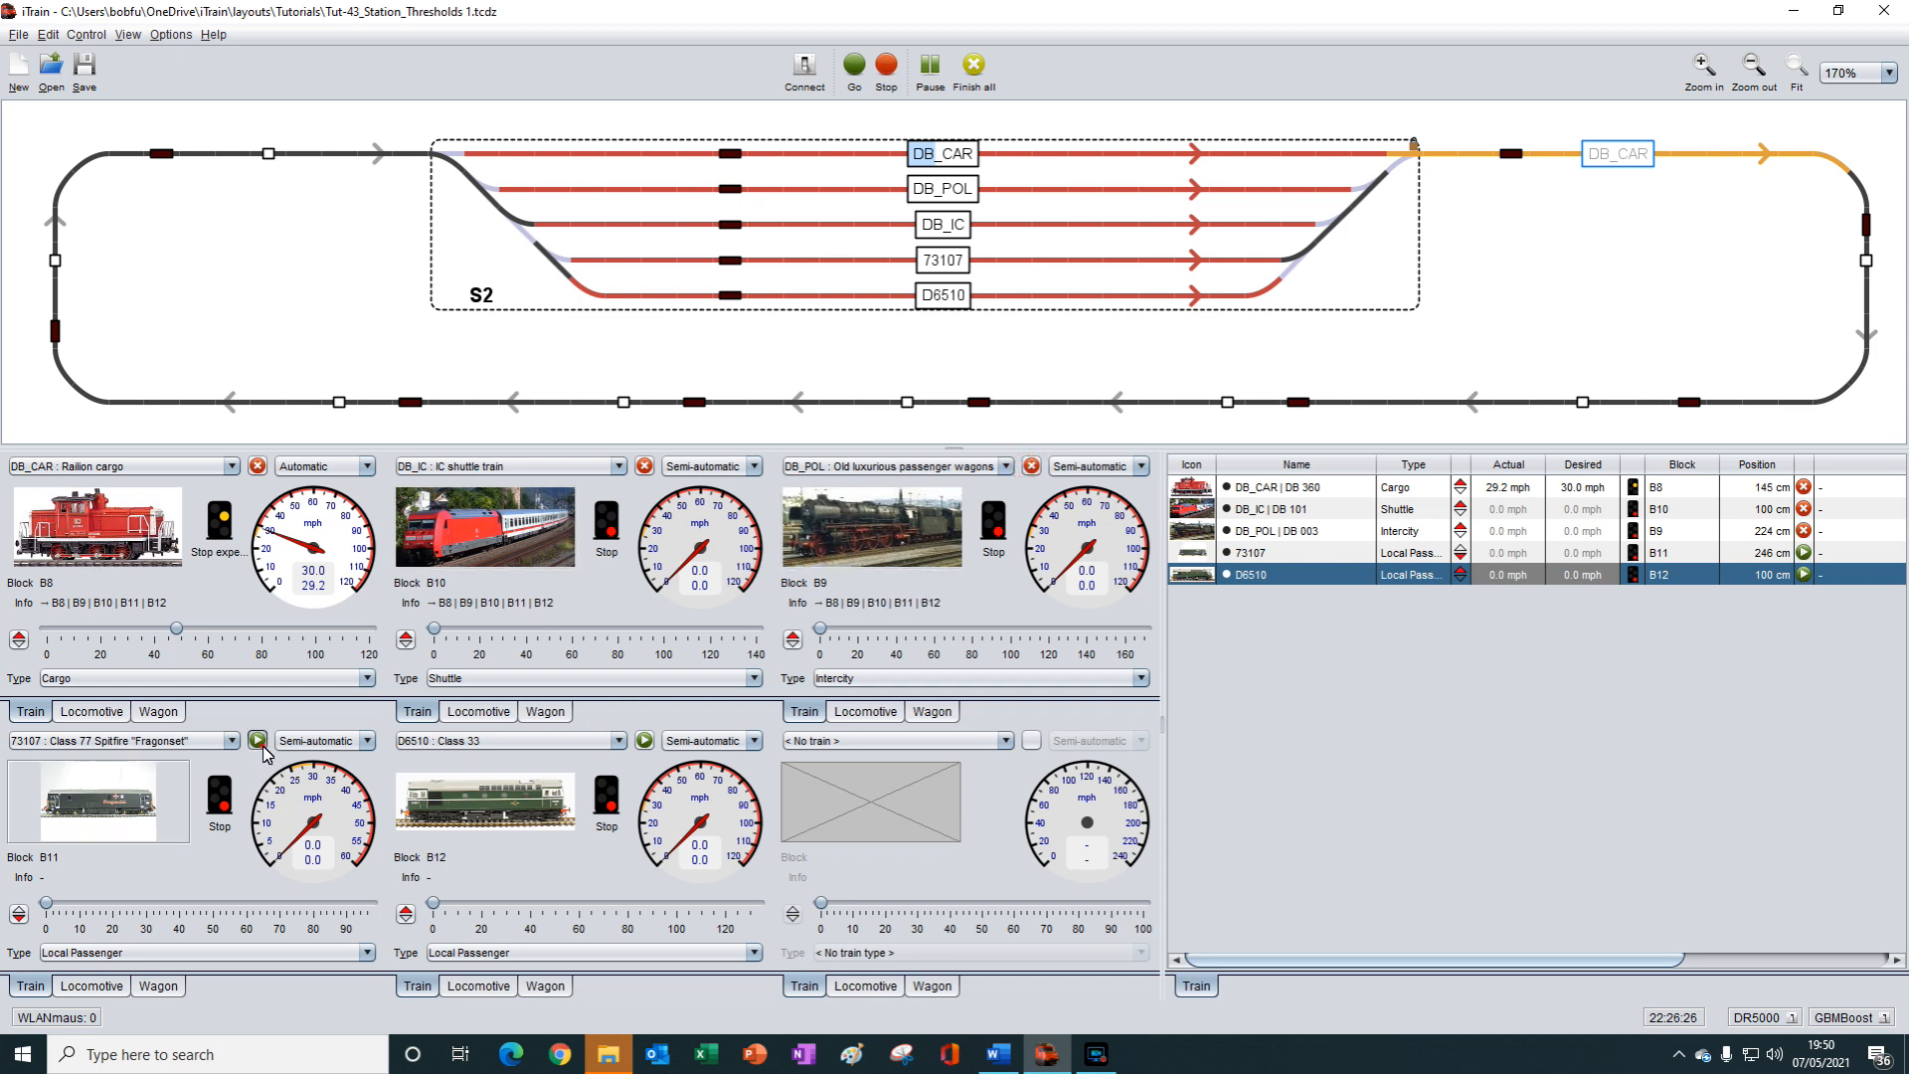
pyautogui.click(645, 742)
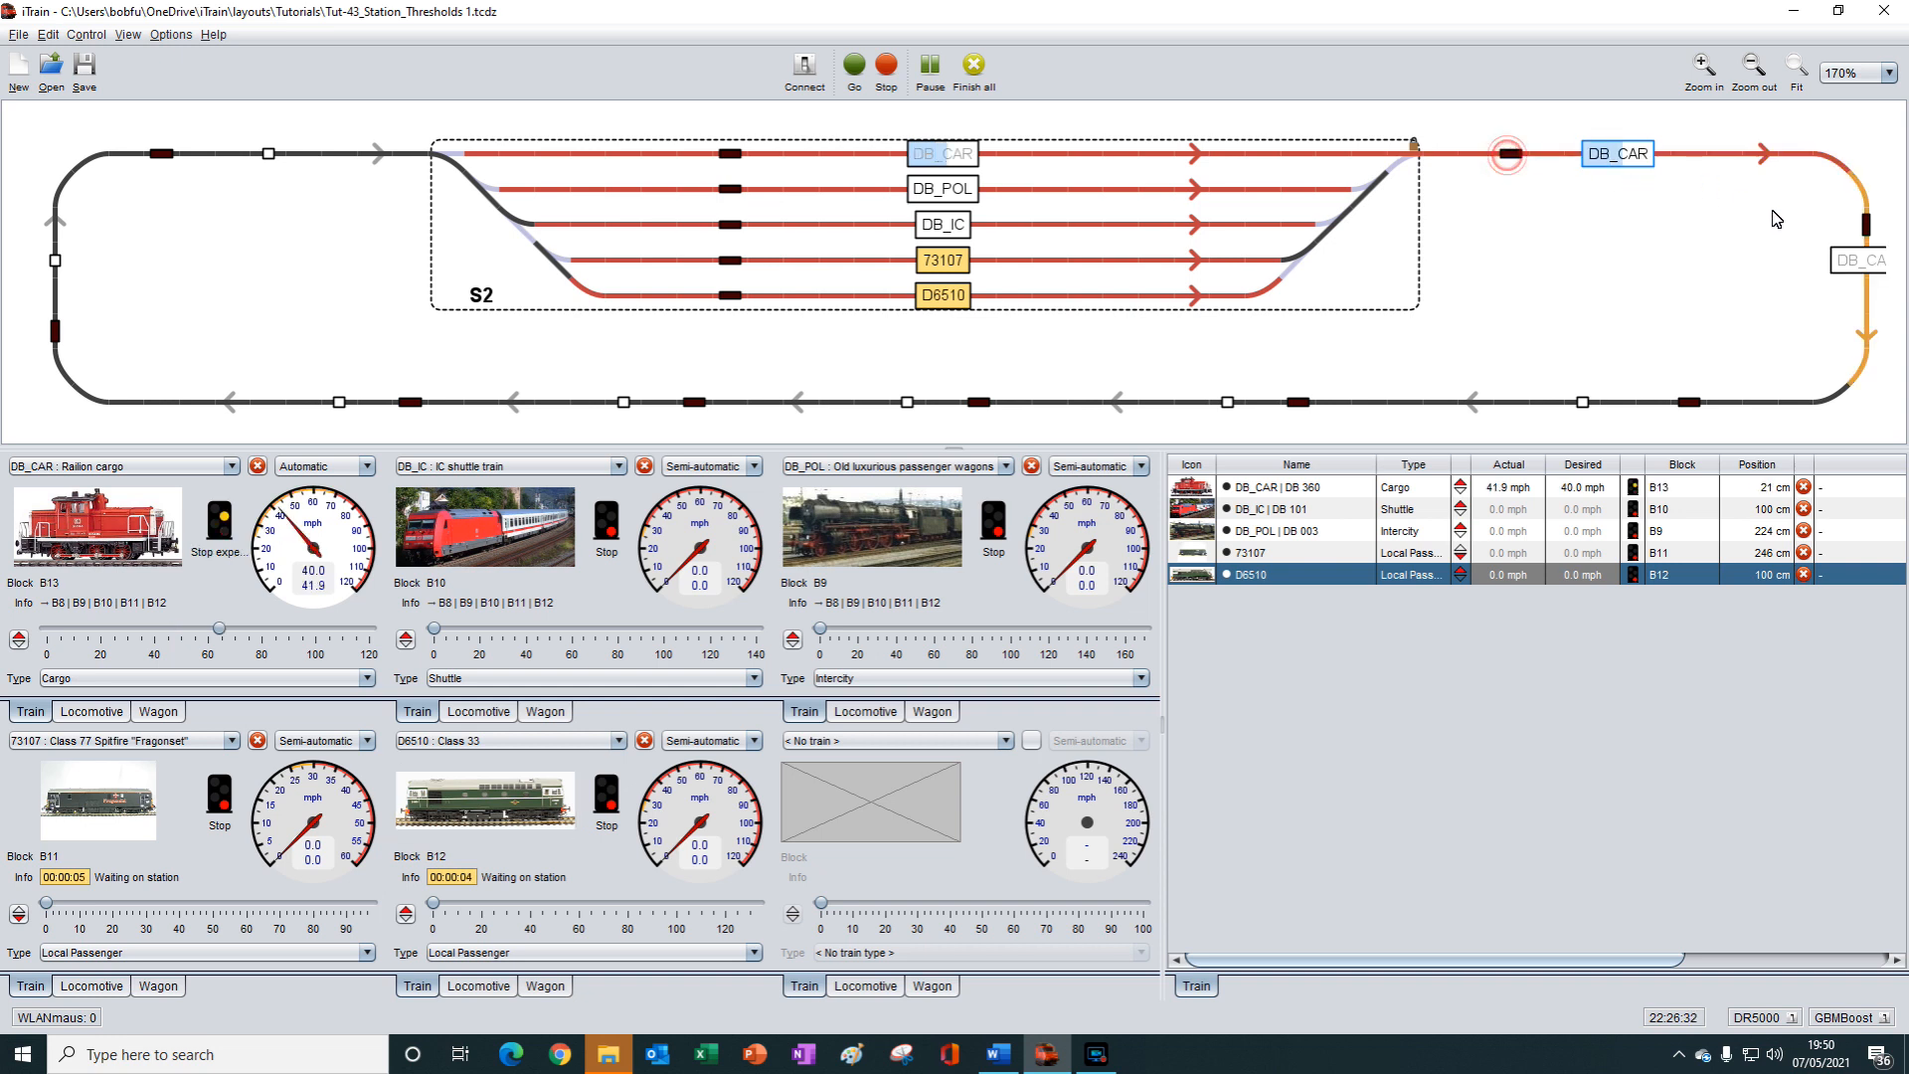
# Step: Simulate the feedbacks that send DB_CAR, DB_POL and DB_IC out of S2 onto the loop, bringing DB_IC into B31
pyautogui.click(1865, 236)
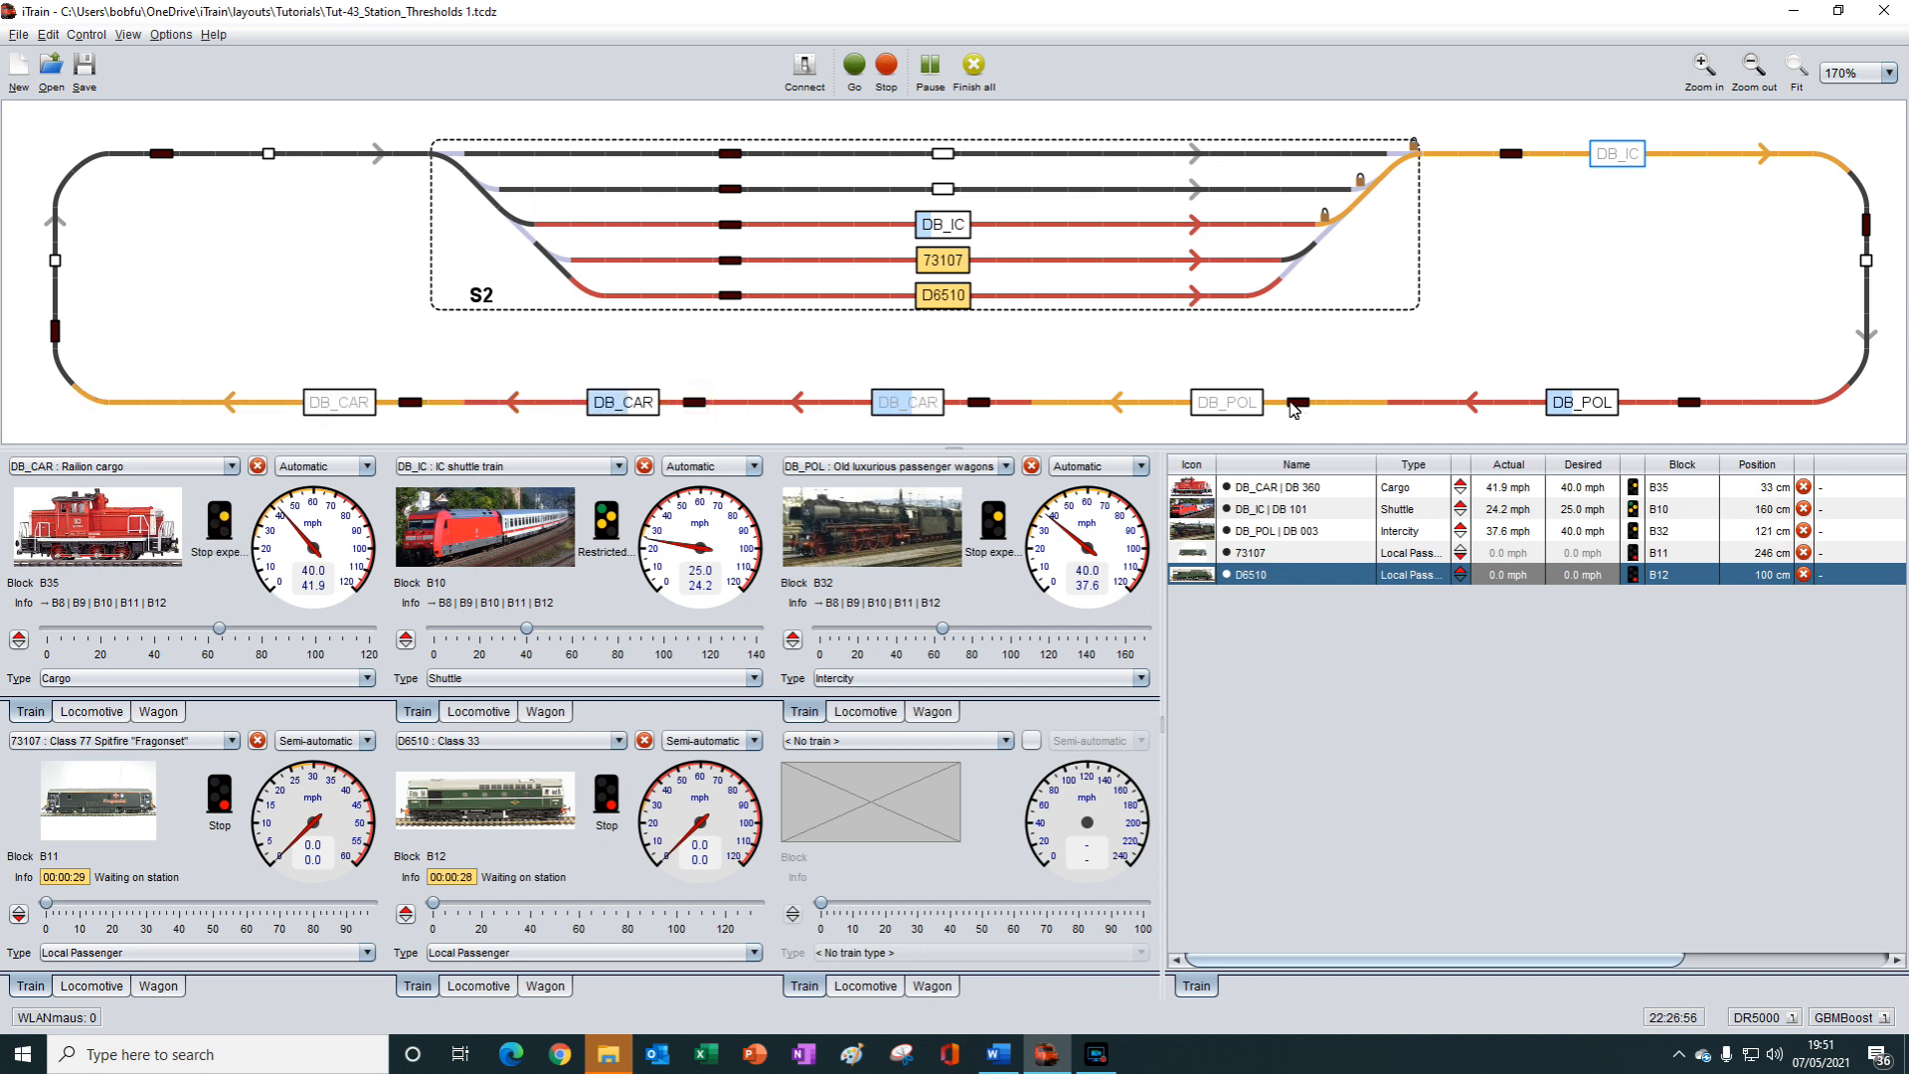
pyautogui.click(1515, 157)
pyautogui.click(1866, 227)
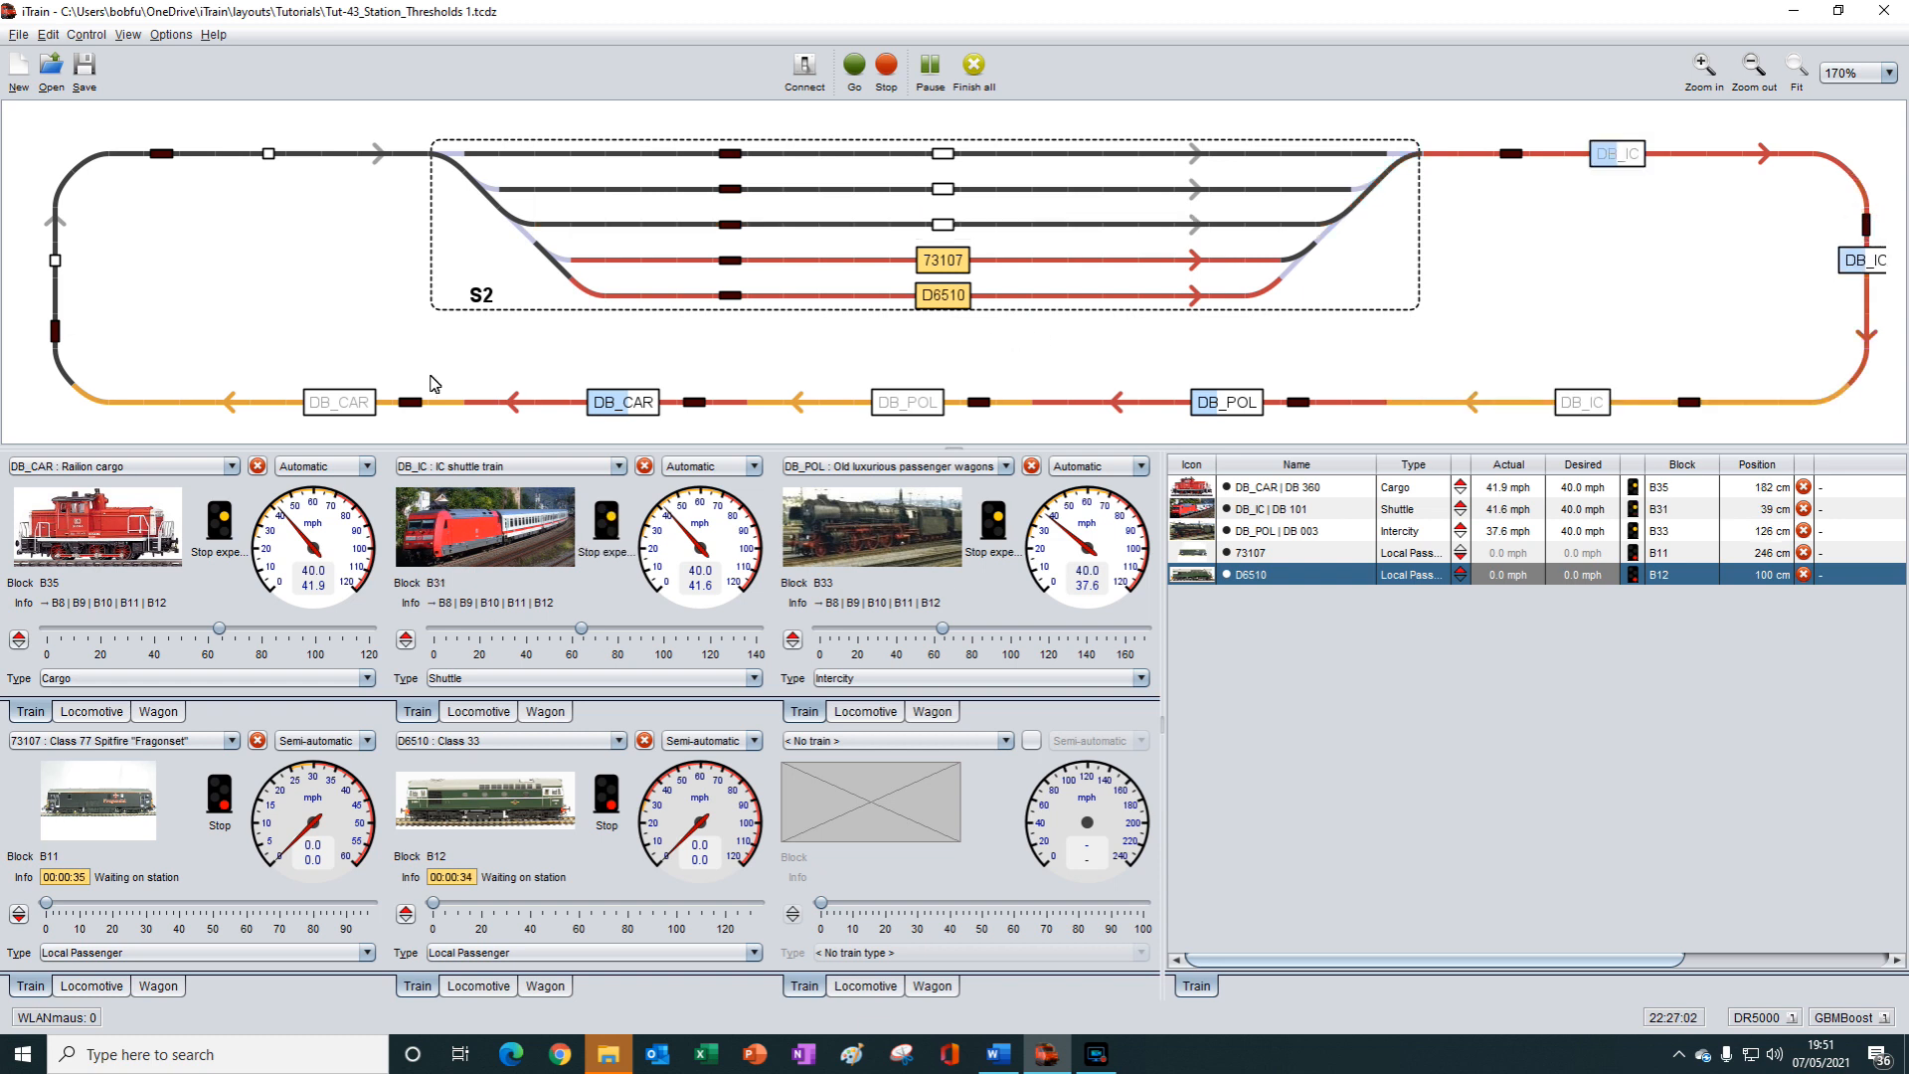
# Step: Simulate the feedbacks that return DB_CAR through B36 and B7 to block B8 while DB_POL and DB_IC advance along the loop
pyautogui.click(419, 403)
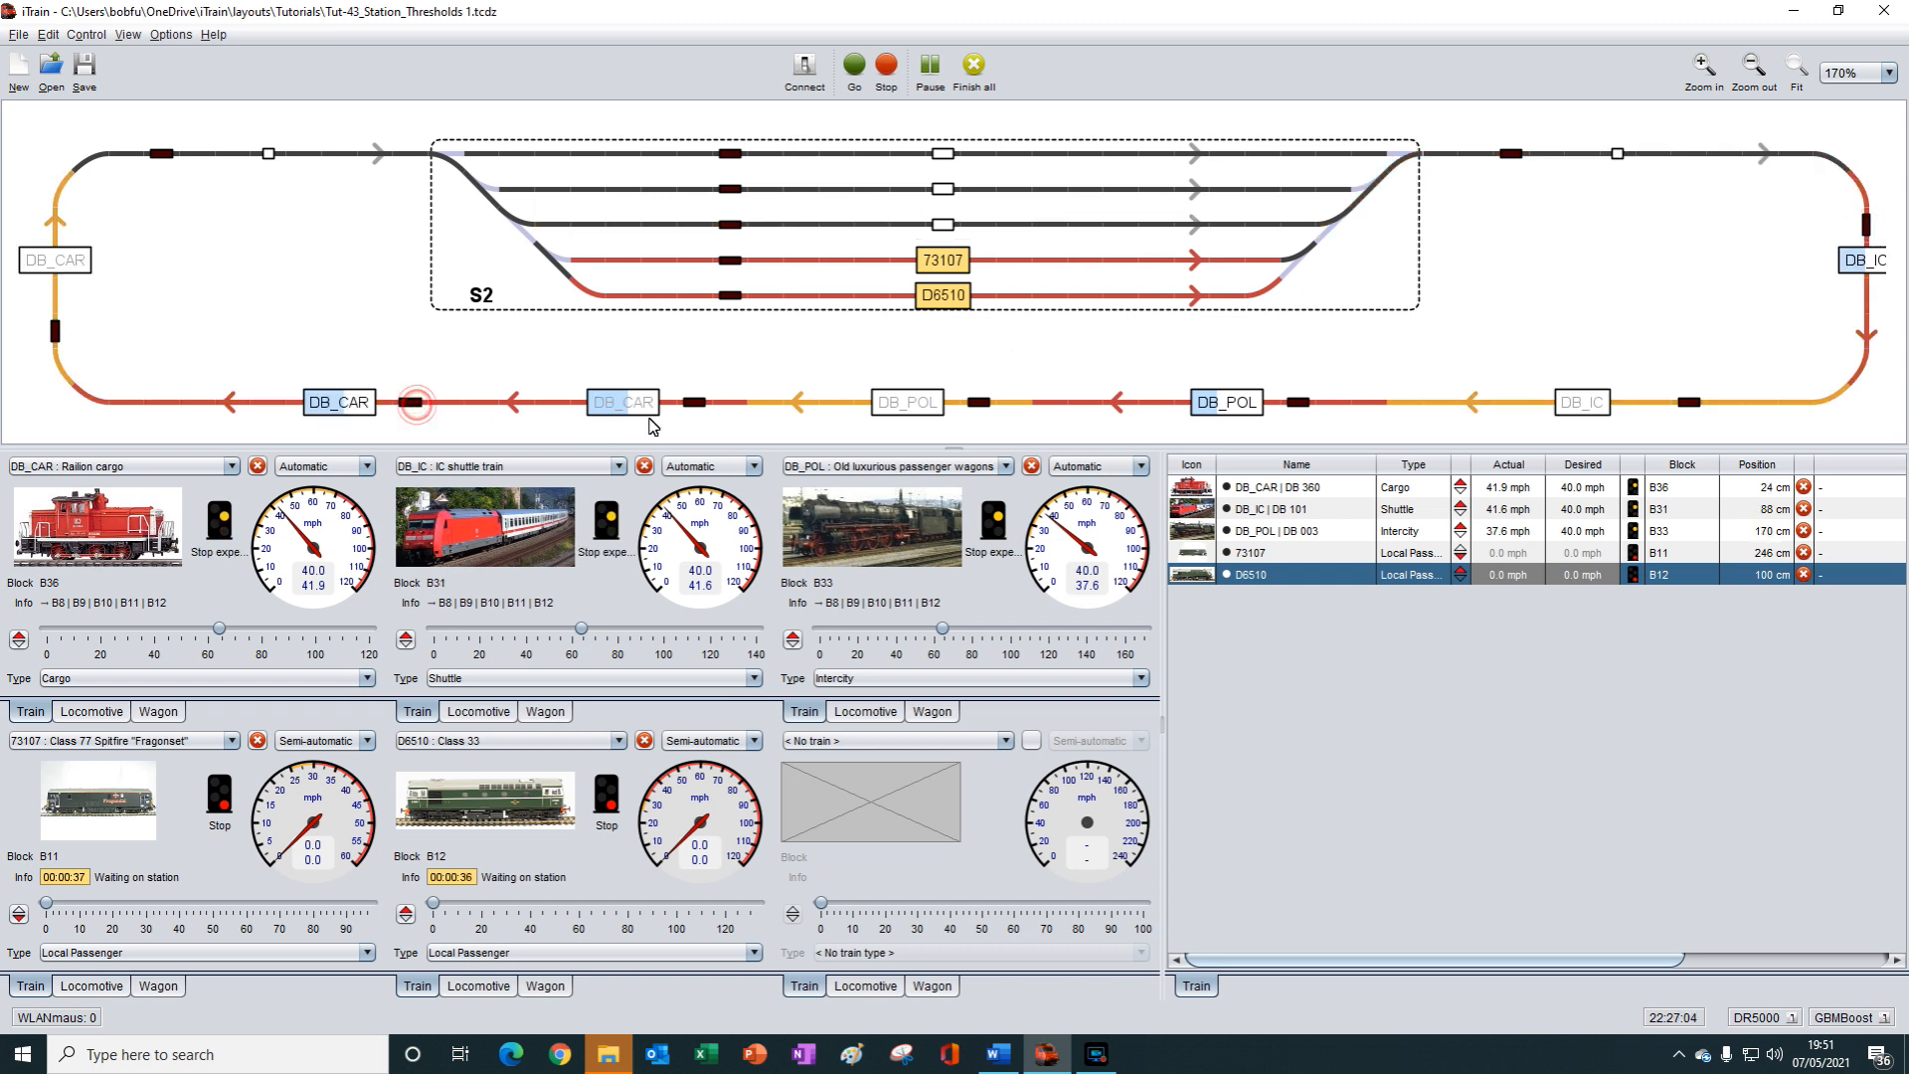
pyautogui.click(979, 407)
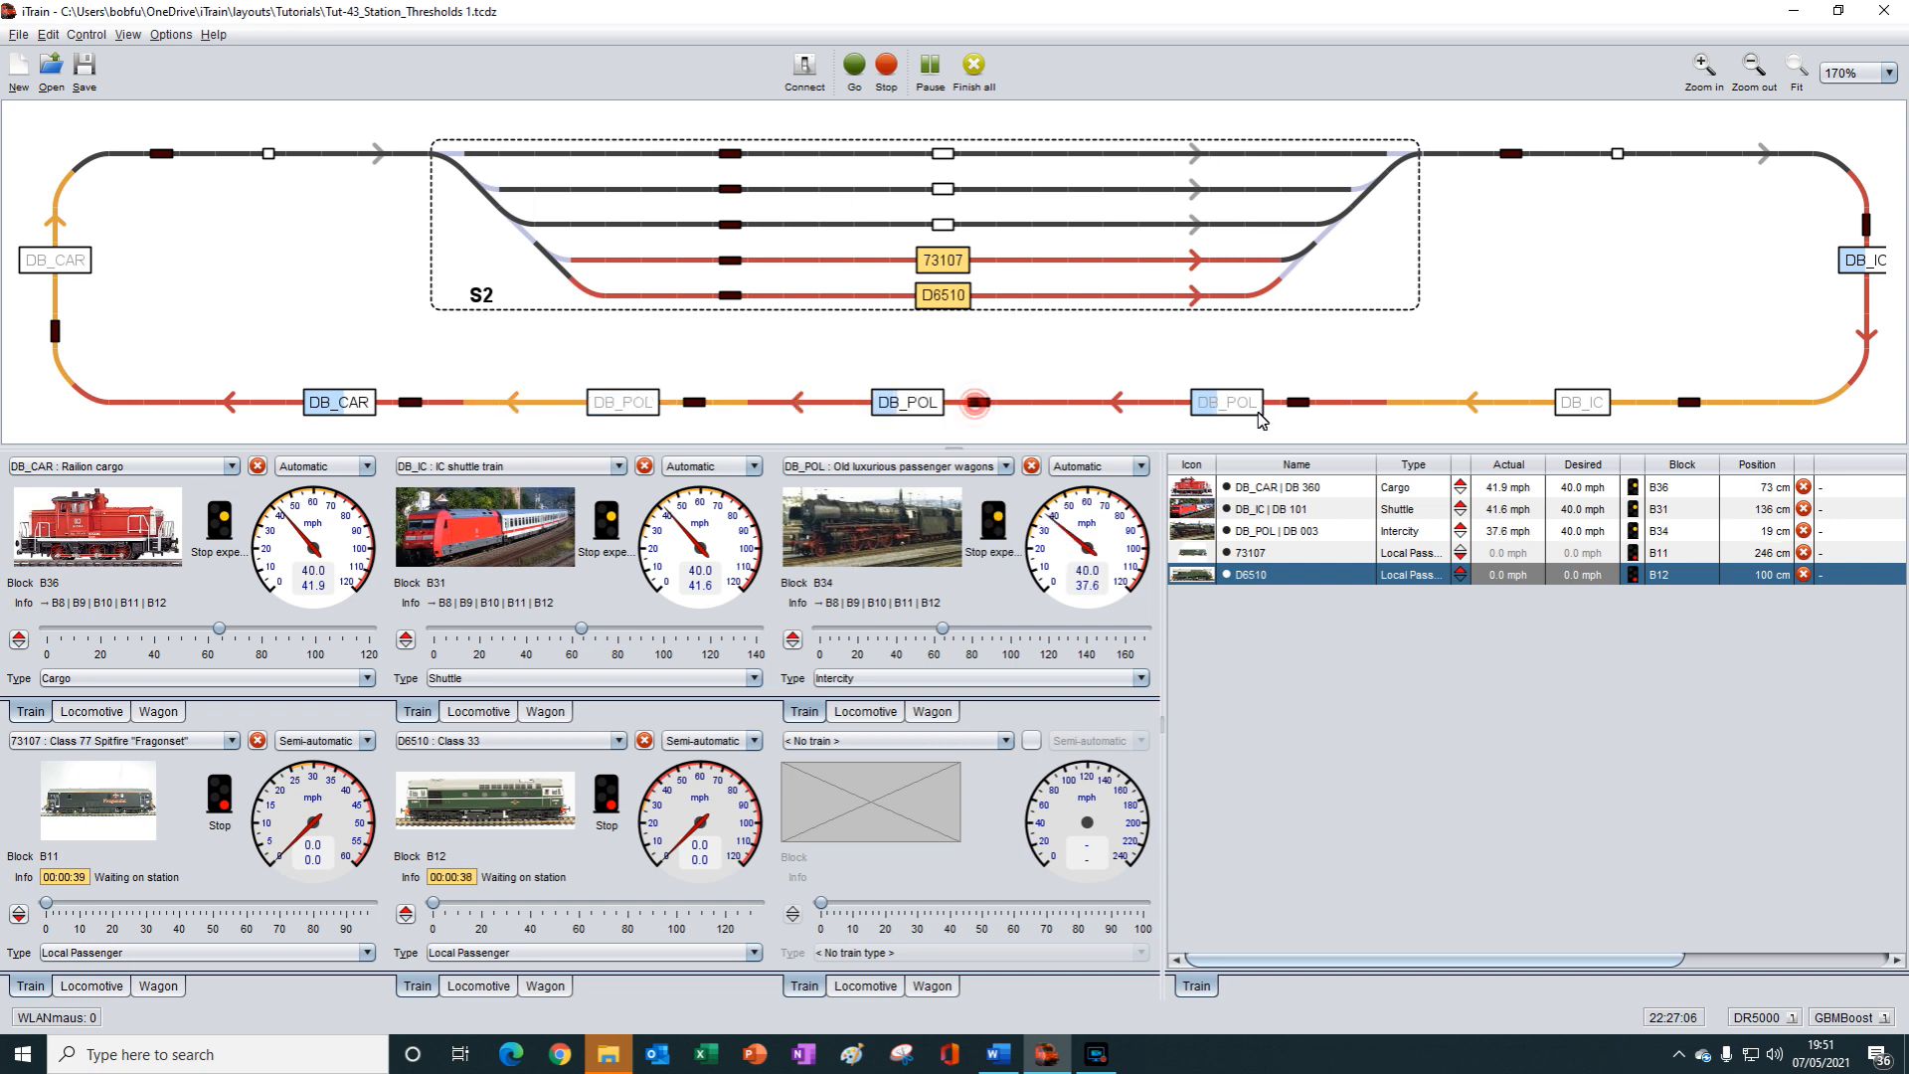
pyautogui.click(1689, 406)
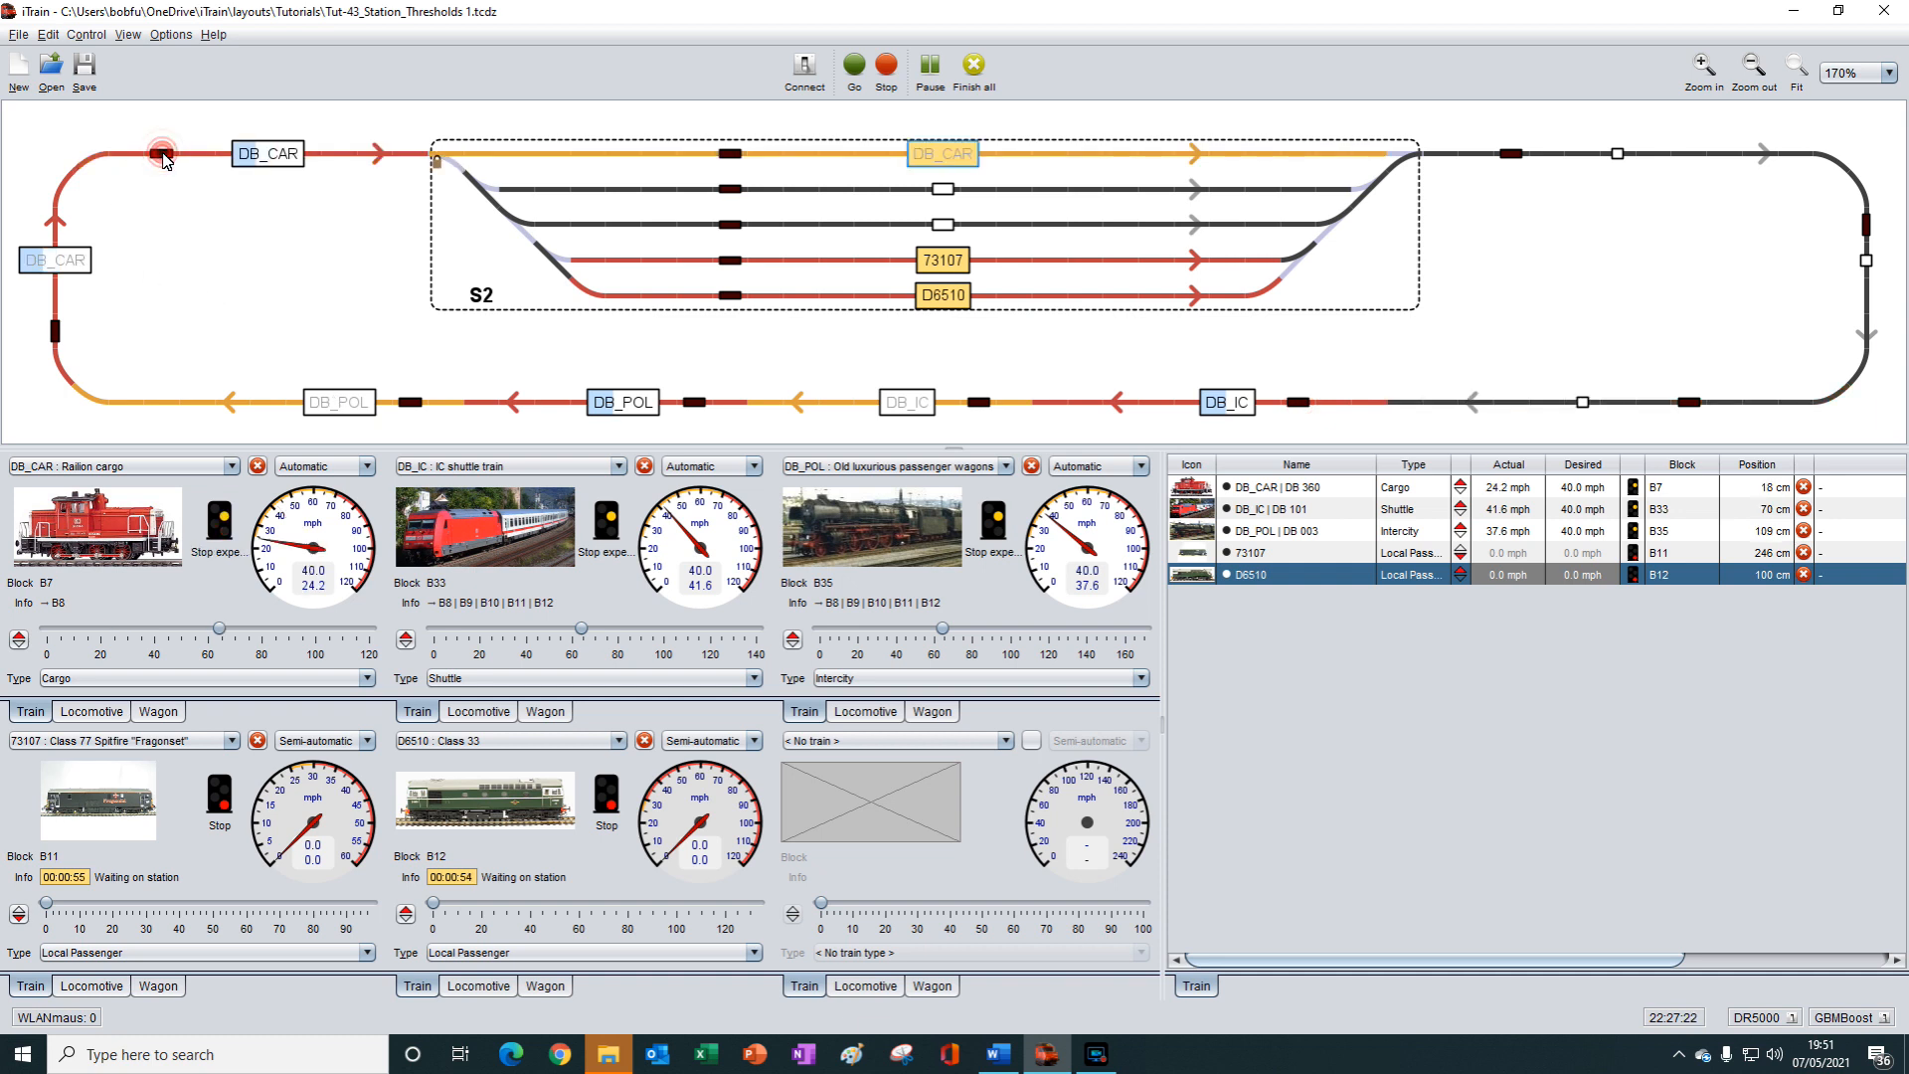
pyautogui.click(731, 157)
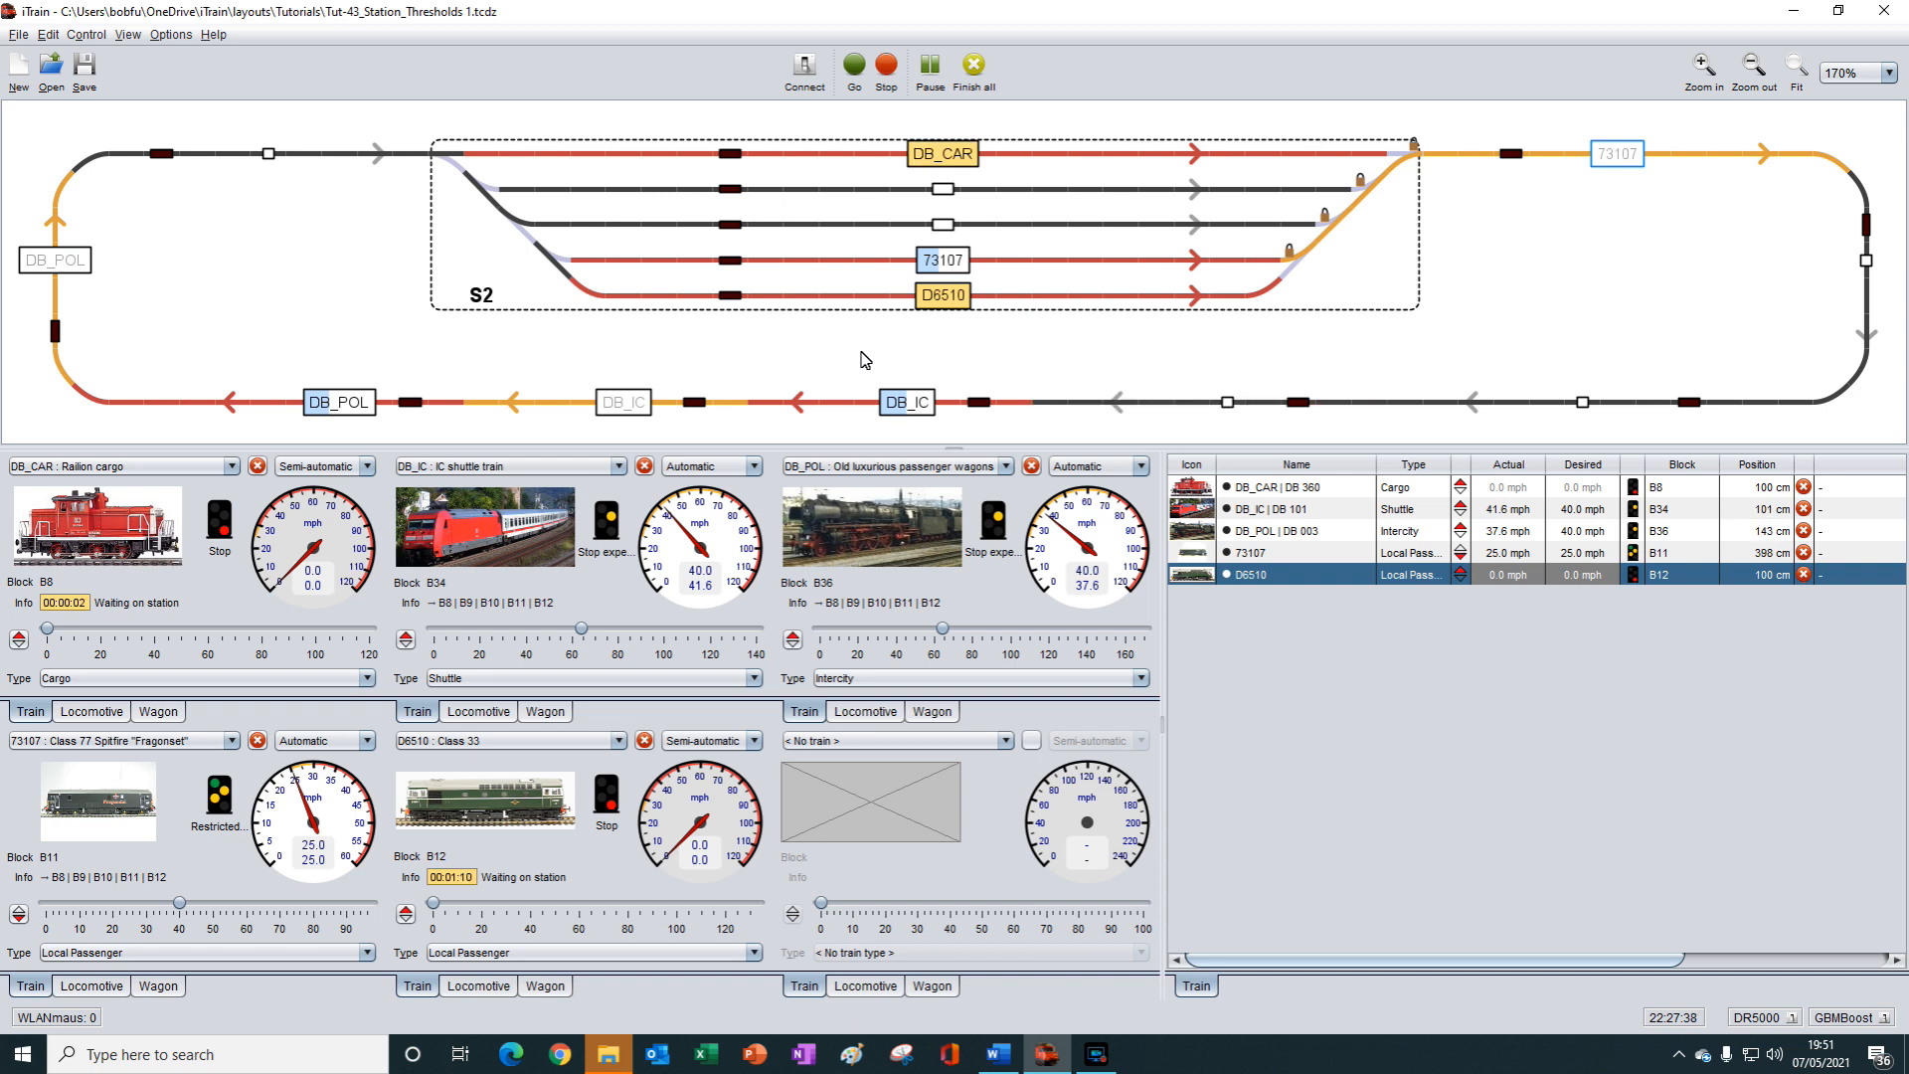
# Step: Stop all the trains again, with DB_IC halted in B34 and DB_POL in B36 on the loop
pyautogui.click(645, 466)
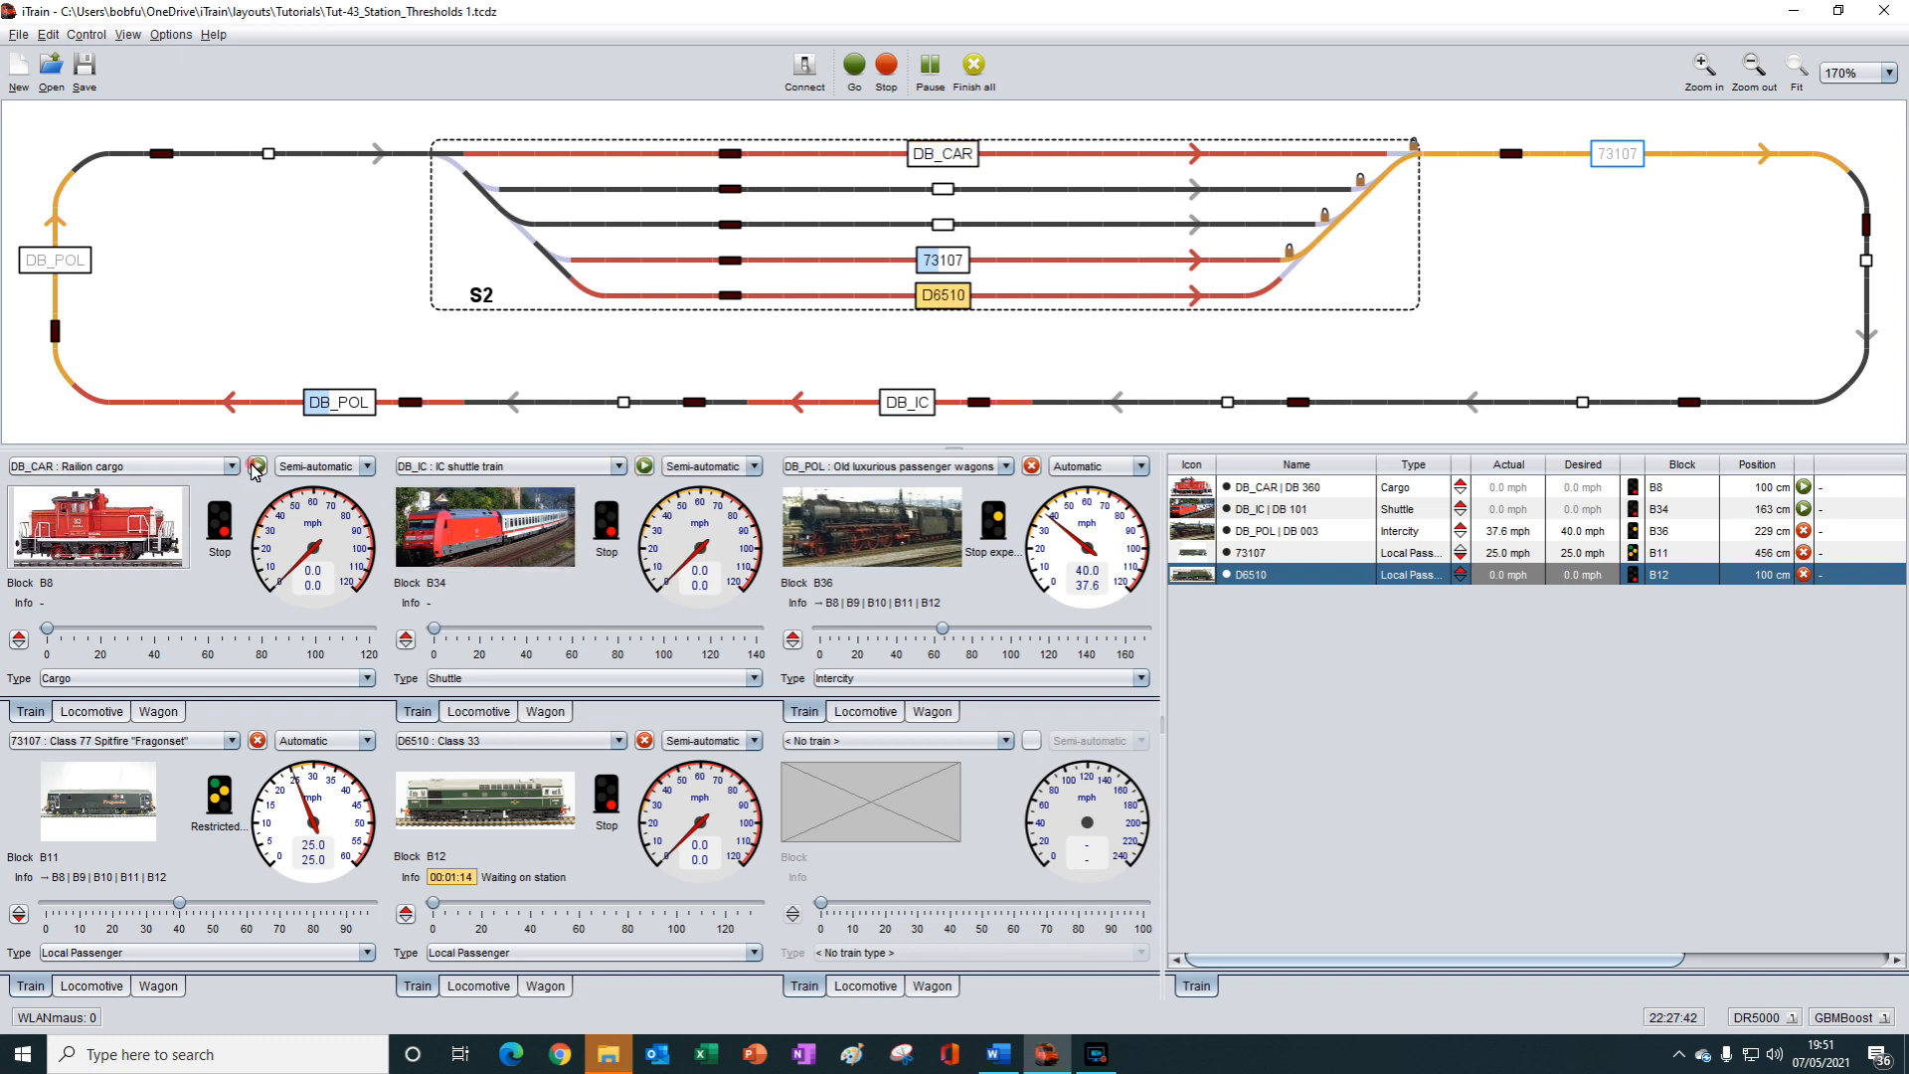
pyautogui.click(1032, 467)
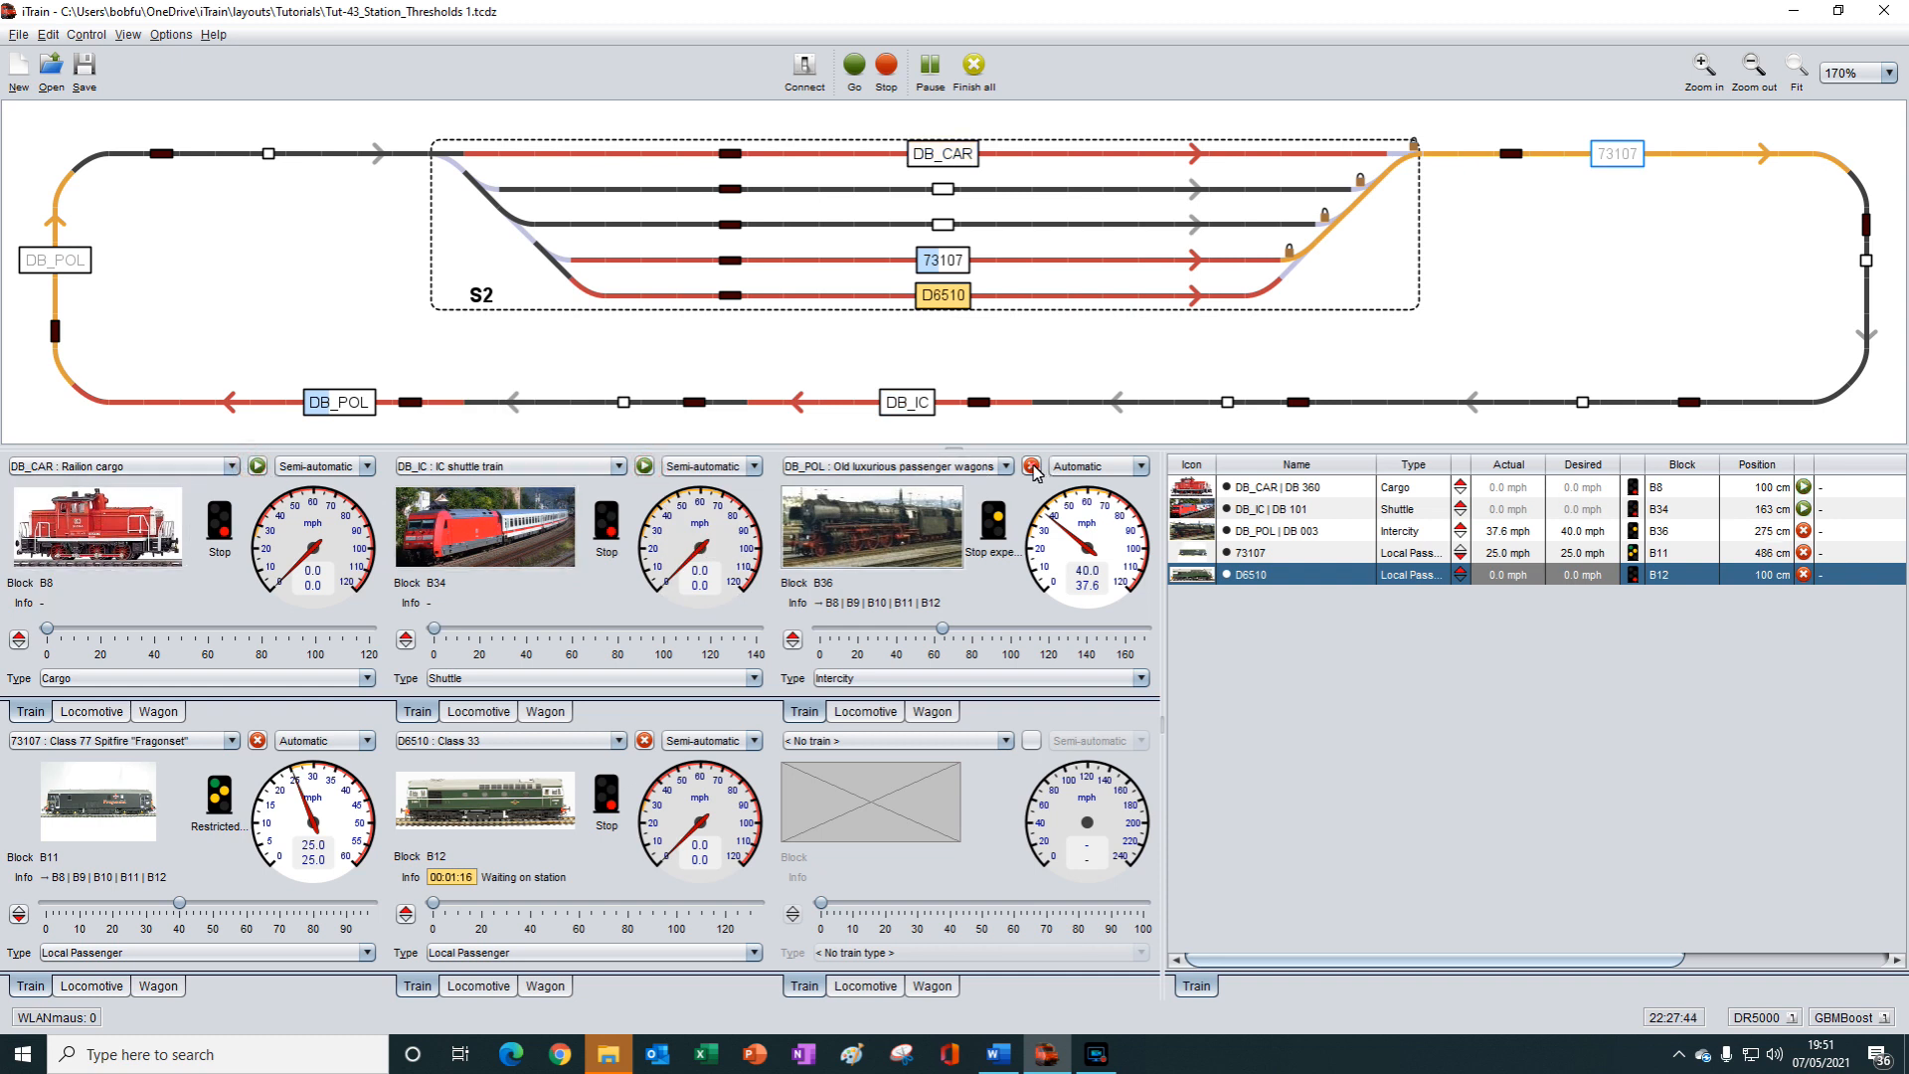
pyautogui.click(645, 741)
pyautogui.click(258, 740)
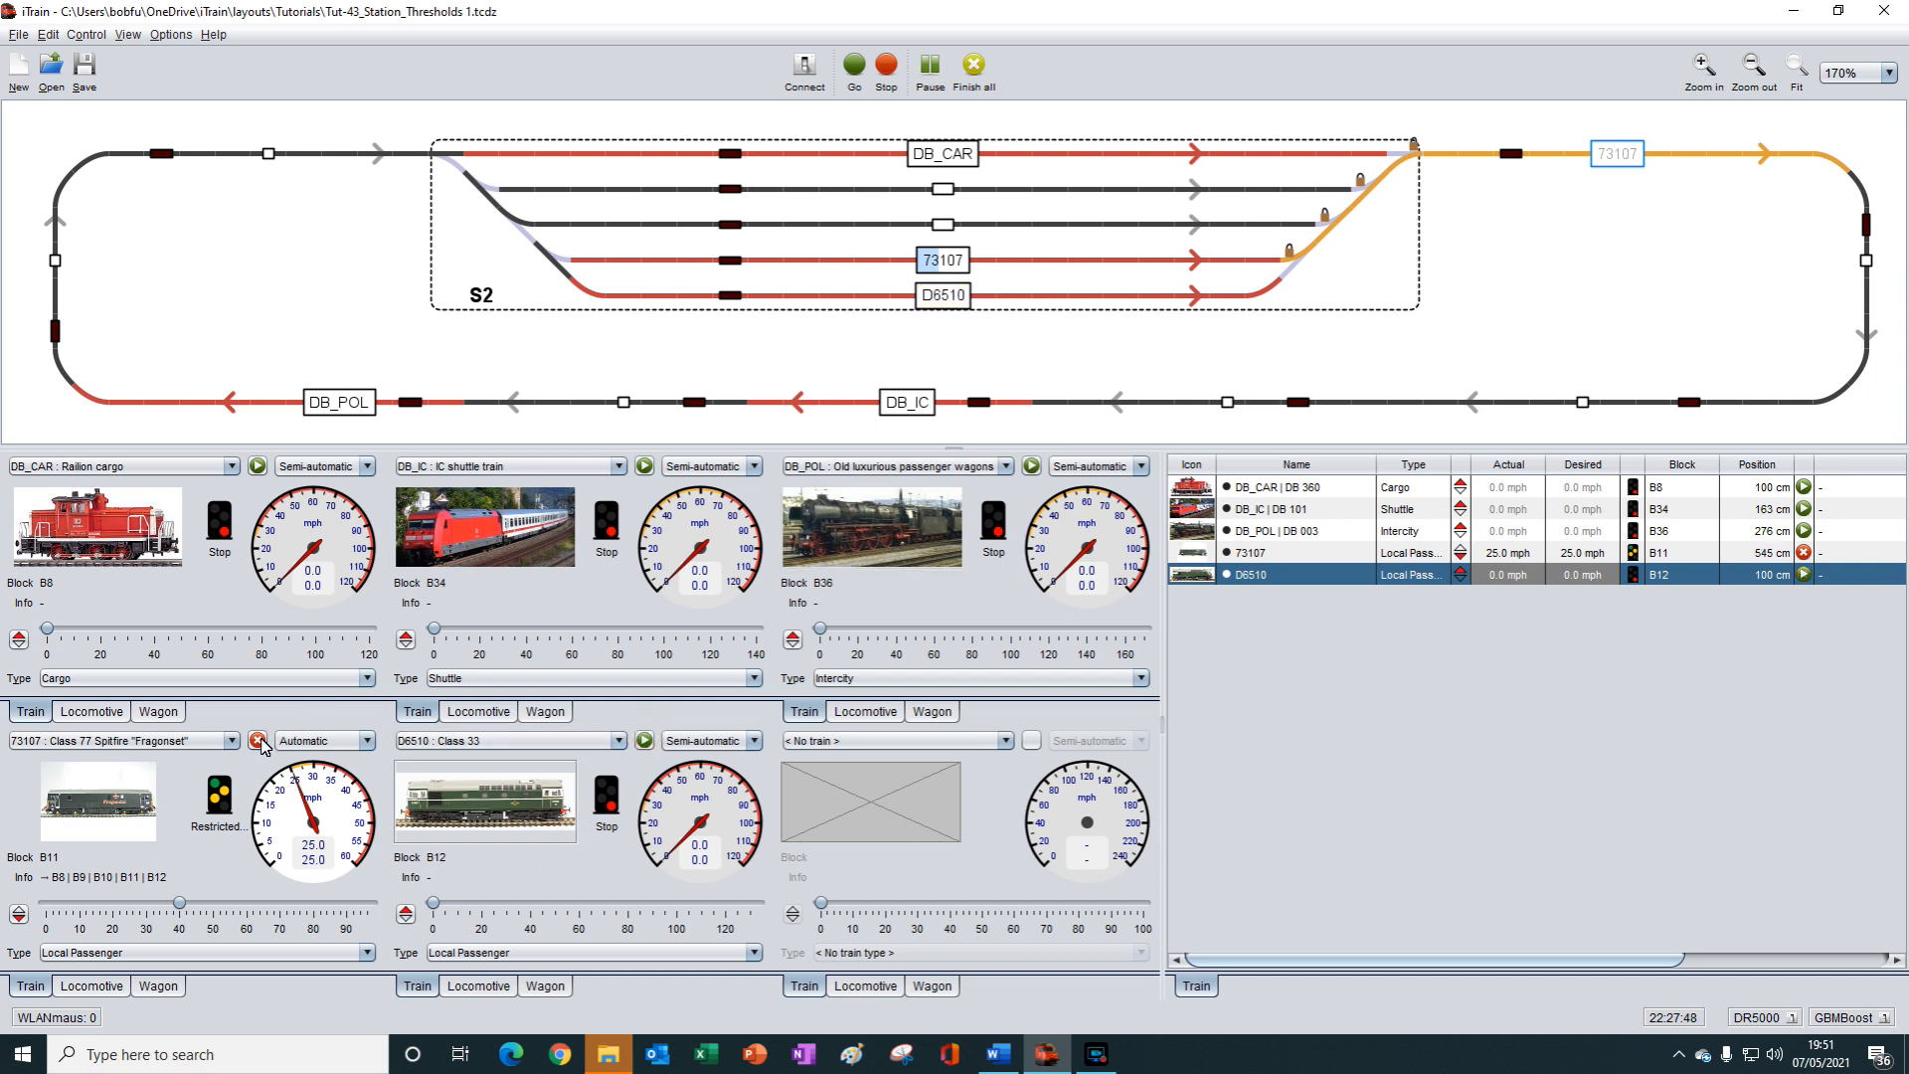